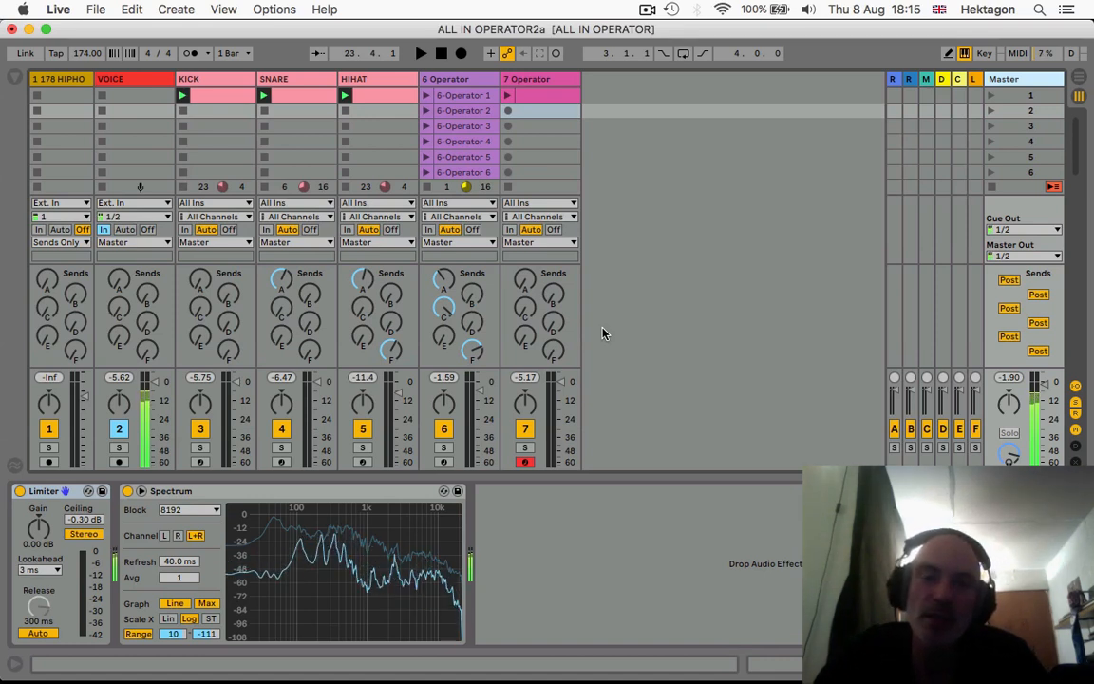
Delete the existing Operator instrument from the 7 Operator track, keeping the Spectrum device.
{"action": "left_click", "coordinate": [534, 79]}
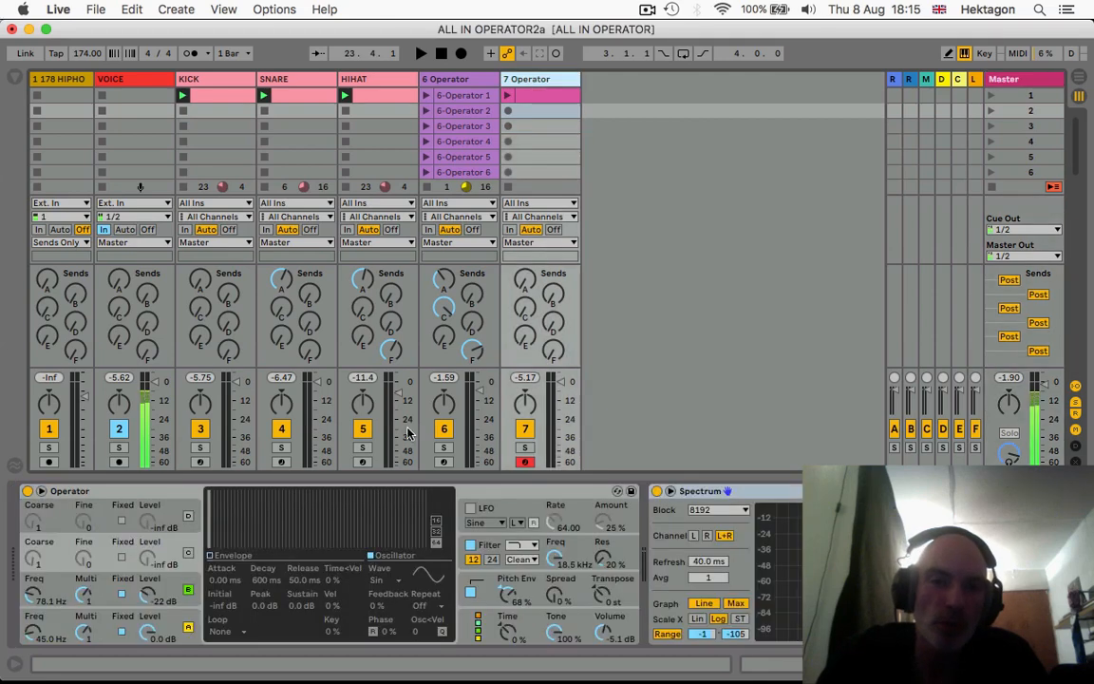
{"action": "right_click", "coordinate": [116, 491]}
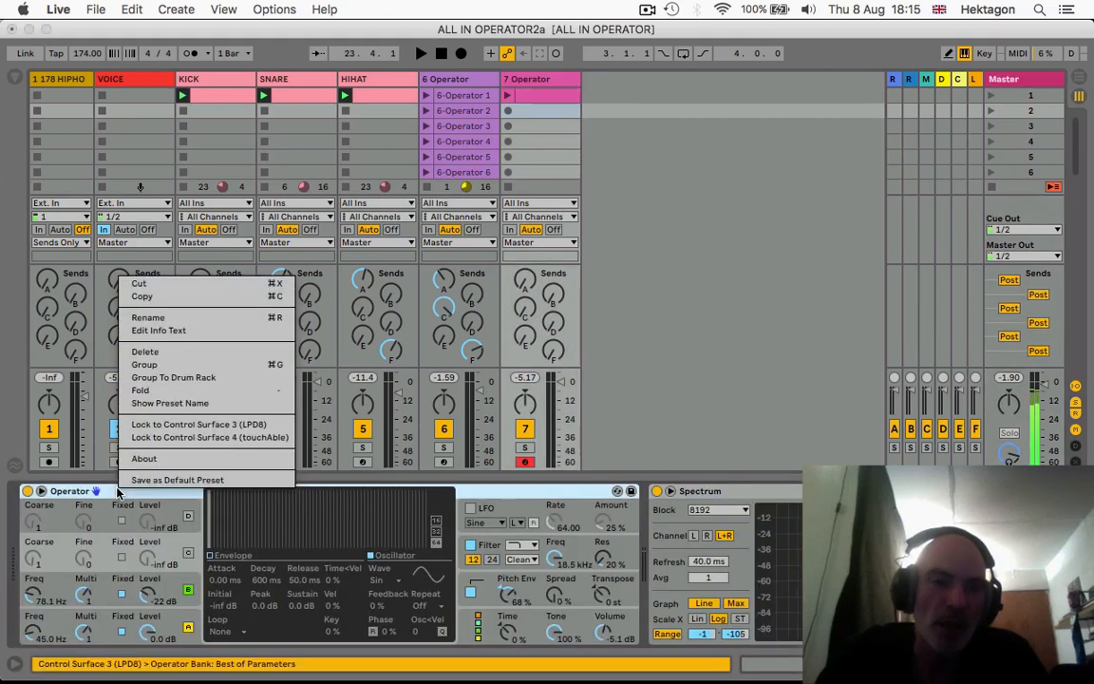
{"action": "left_click", "coordinate": [153, 354]}
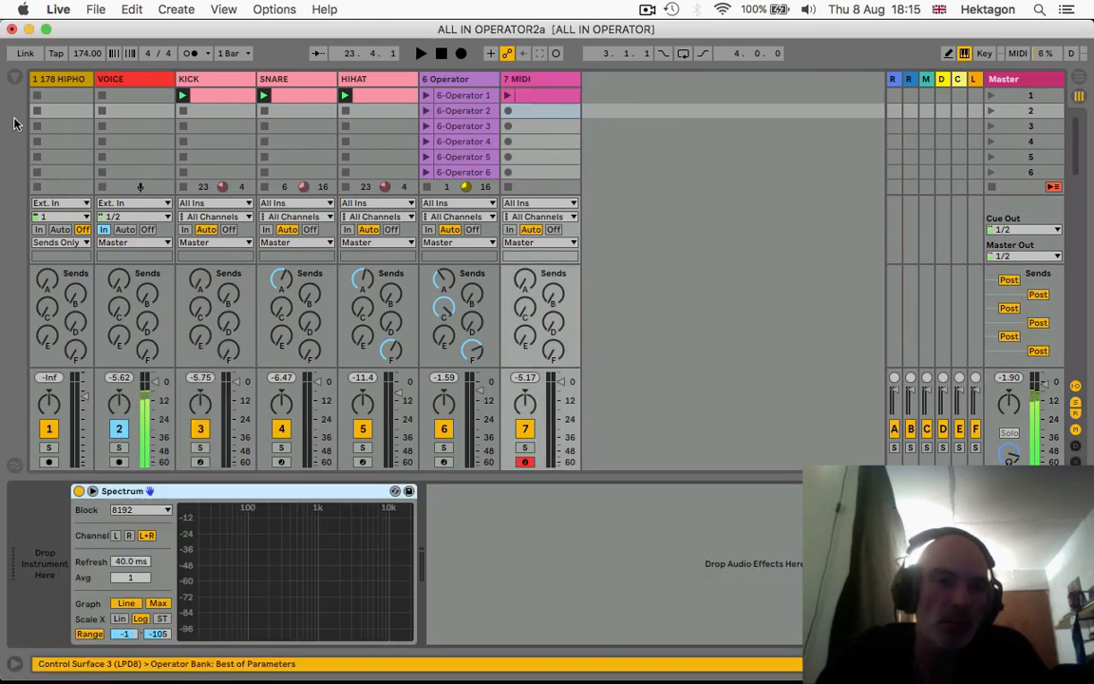
Load a fresh default Operator instrument from the instrument library onto track 7, ahead of the Spectrum device.
{"action": "left_click", "coordinate": [14, 76]}
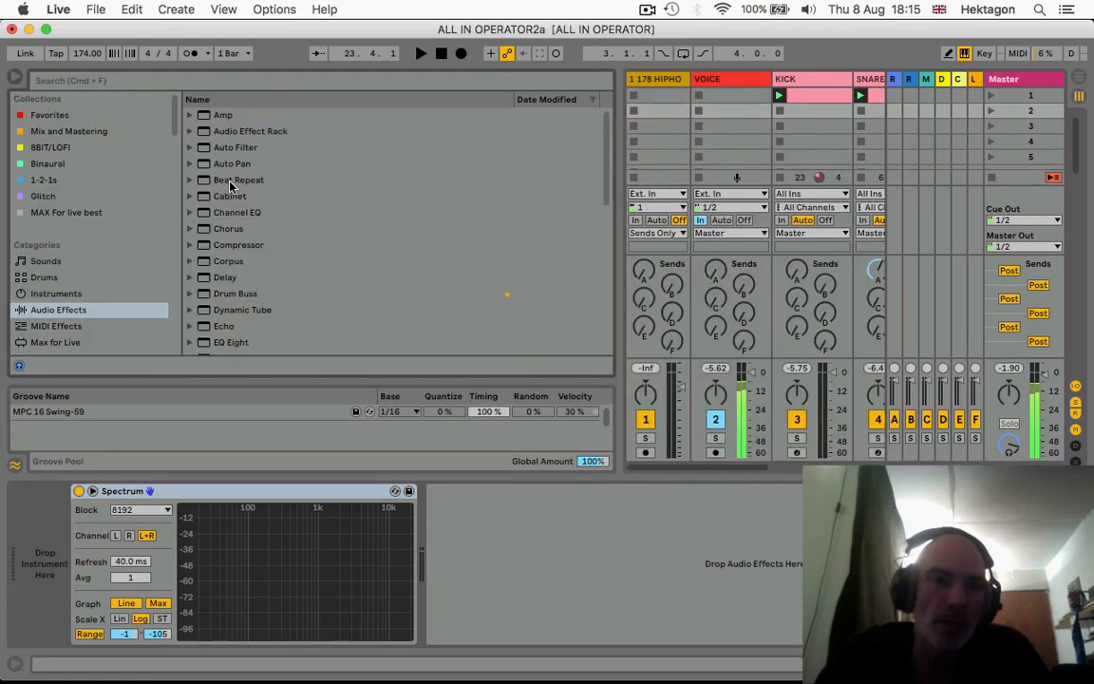
{"action": "left_click", "coordinate": [73, 294]}
{"action": "left_click_drag", "start_coordinate": [218, 229], "coordinate": [20, 551]}
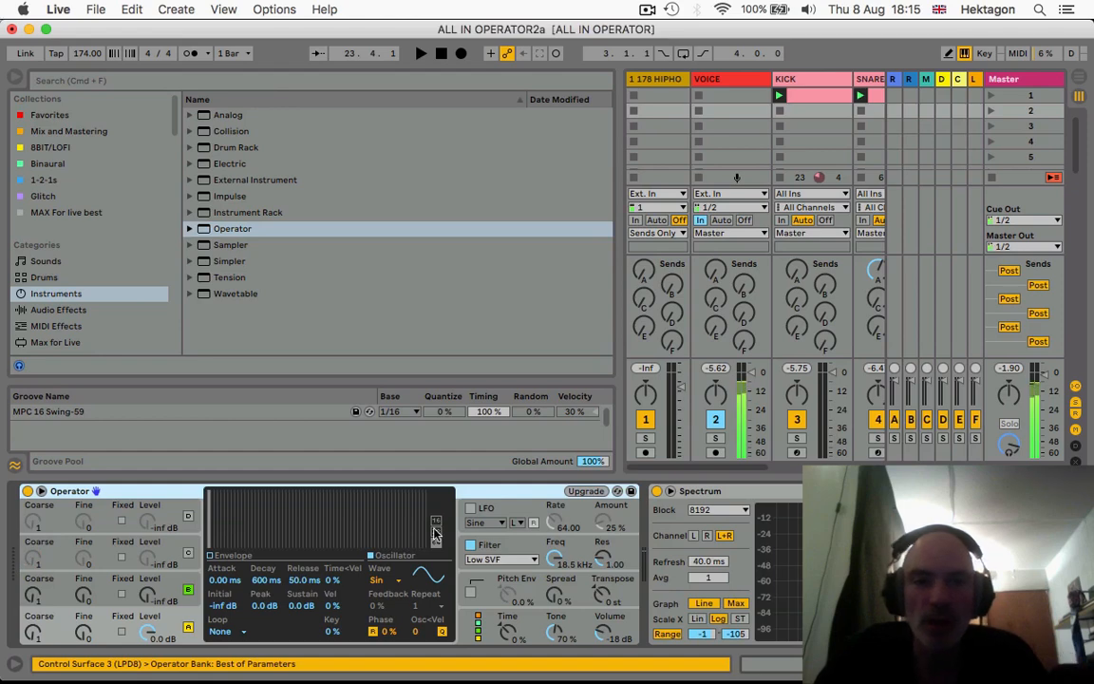
{"action": "left_click", "coordinate": [19, 79]}
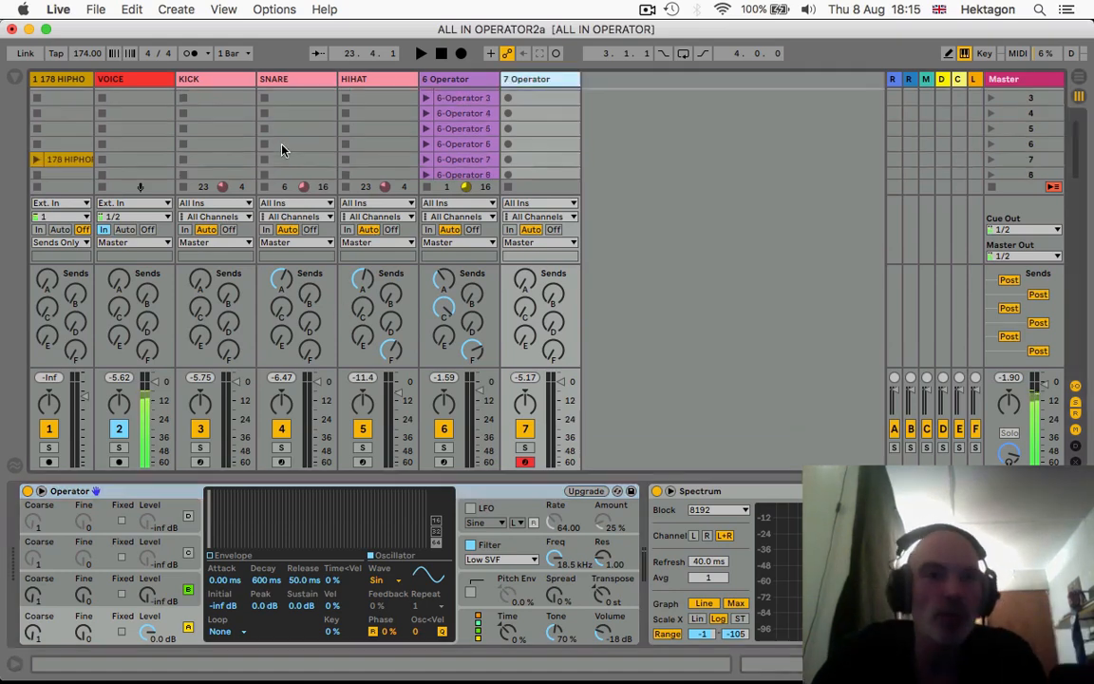
Stop the active clip on the 6 Operator track.
{"action": "scroll", "coordinate": [282, 145], "scroll_direction": "down", "scroll_amount": 1}
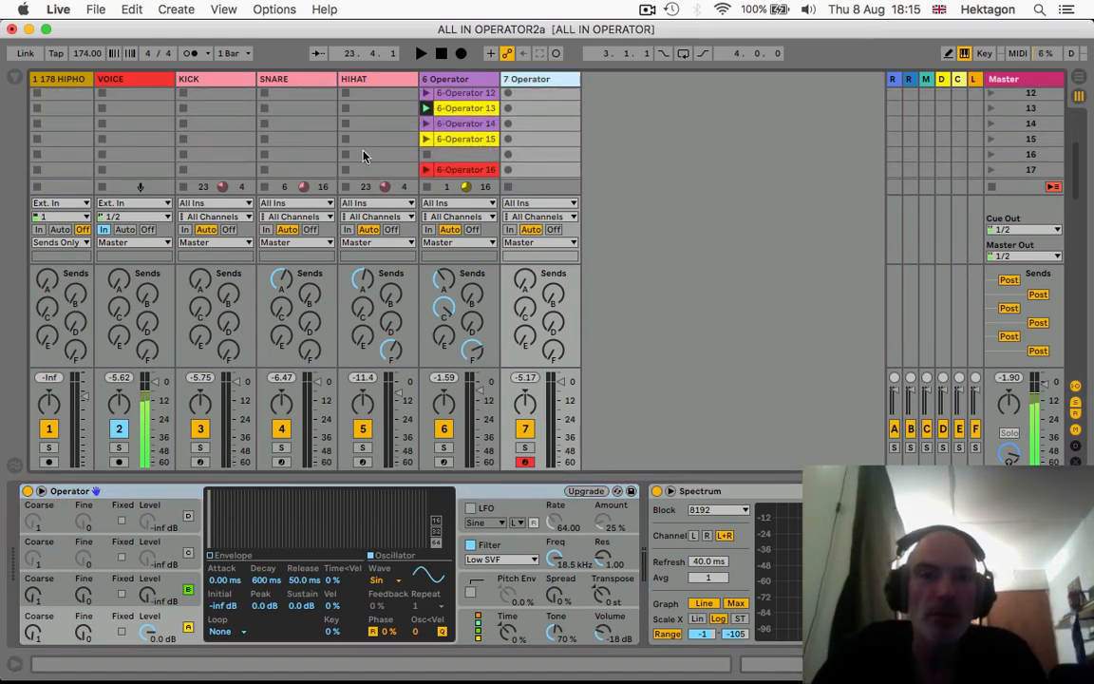
{"action": "left_click", "coordinate": [428, 154]}
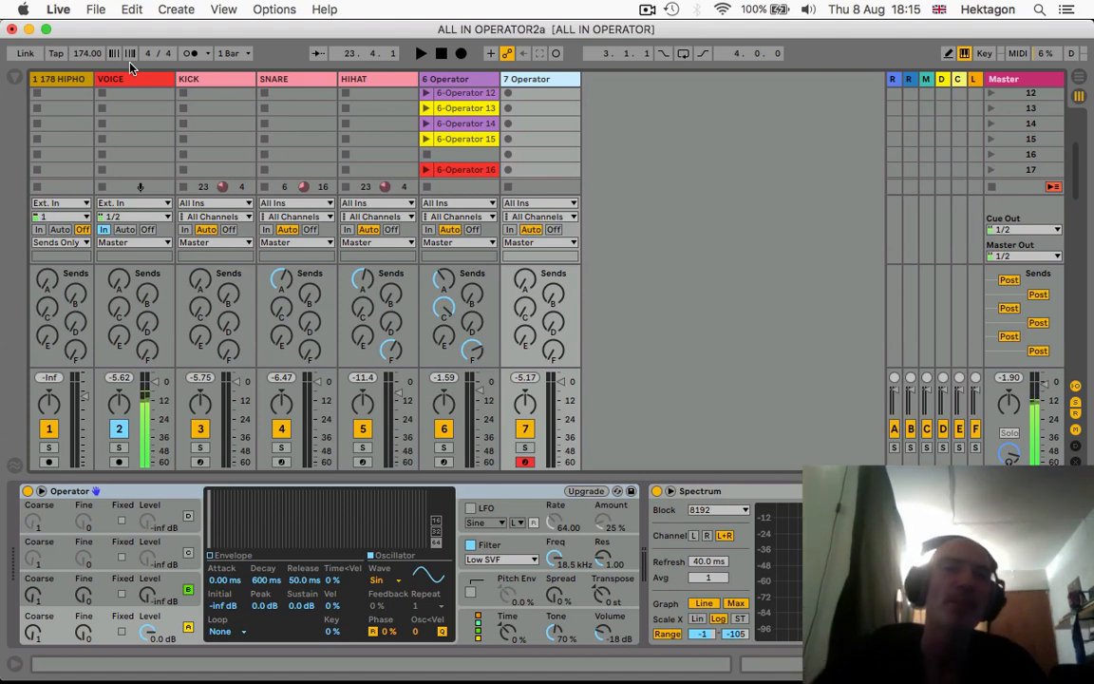
{"action": "scroll", "coordinate": [204, 113], "scroll_direction": "down", "scroll_amount": 1}
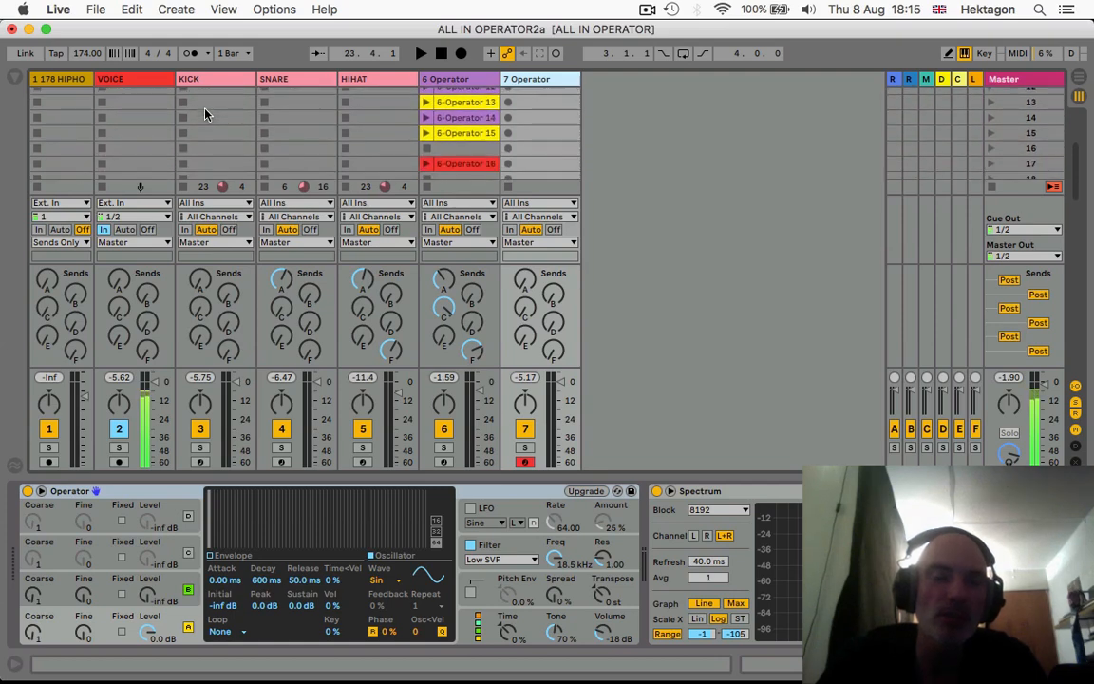
Examine the Operator devices on the KICK, SNARE and HIHAT tracks in turn.
{"action": "left_click", "coordinate": [229, 78]}
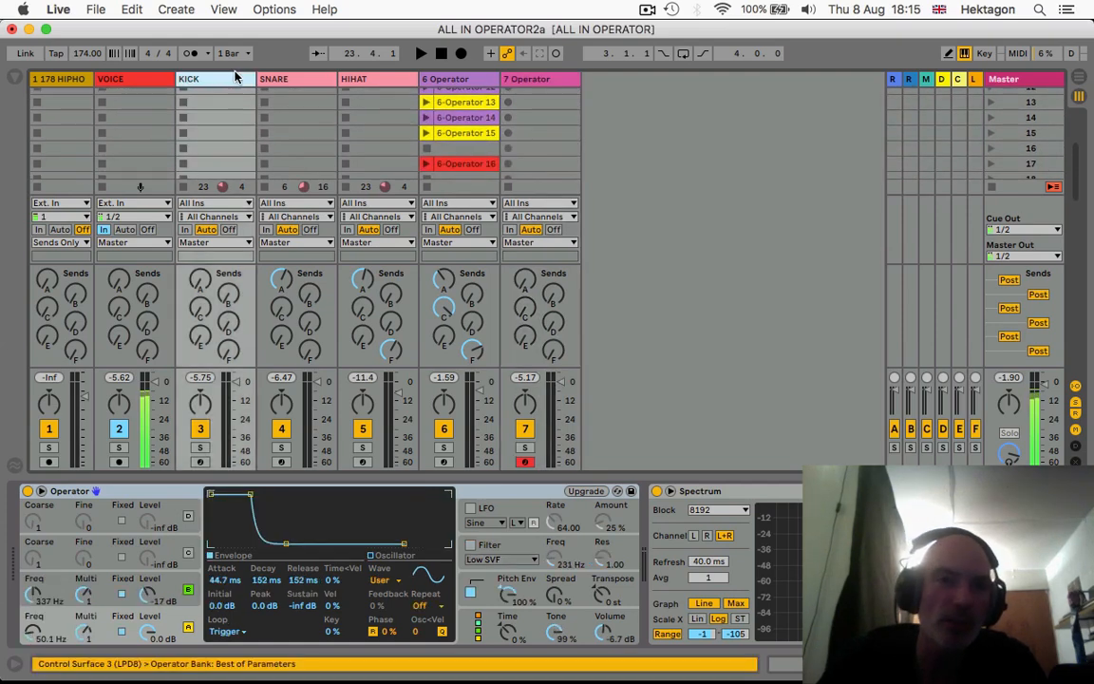
{"action": "left_click", "coordinate": [275, 78]}
{"action": "left_click", "coordinate": [361, 78]}
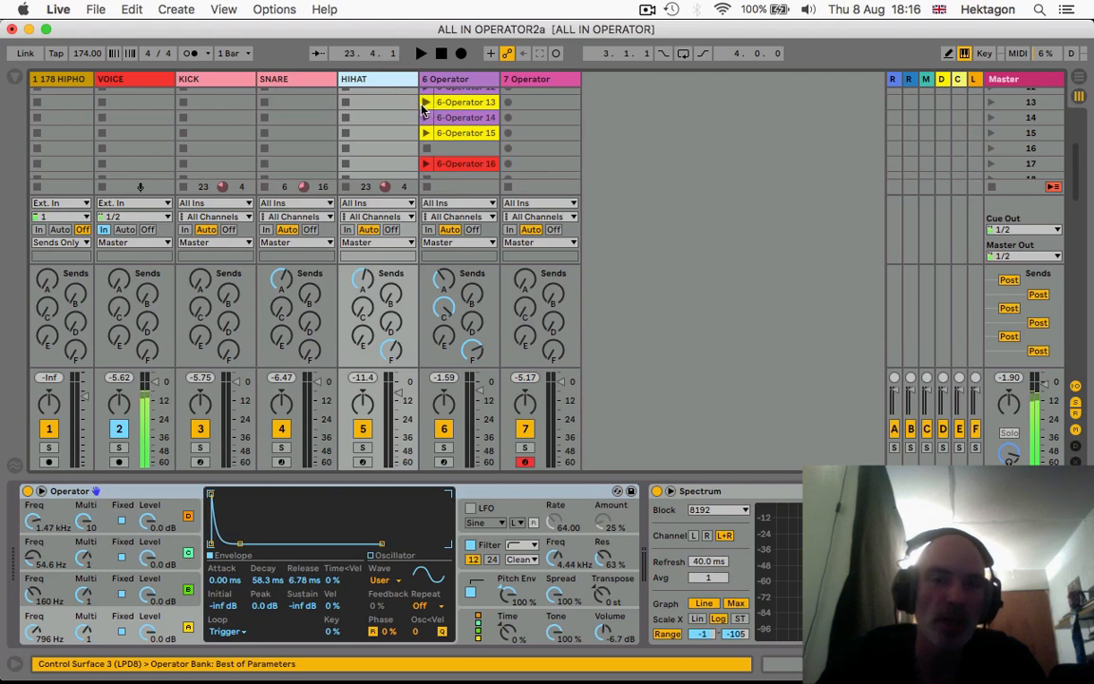
Play the drum loop briefly and lower the SNARE track's reverb send A to -30.0 dB.
{"action": "key", "text": "space"}
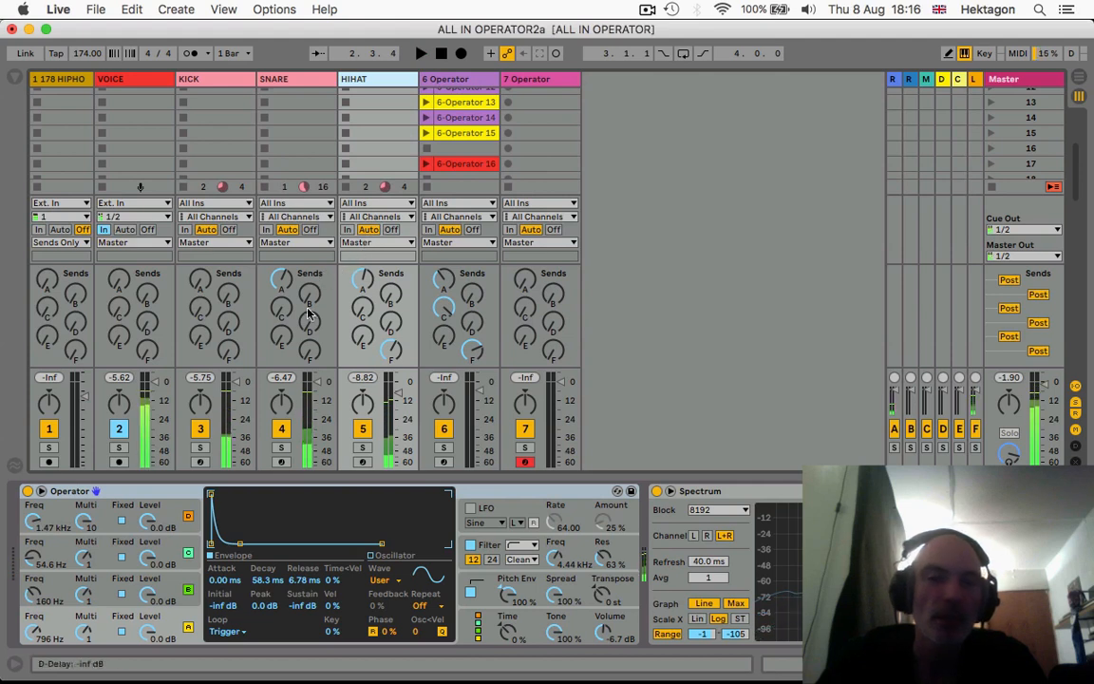
{"action": "left_click_drag", "start_coordinate": [280, 284], "coordinate": [280, 316]}
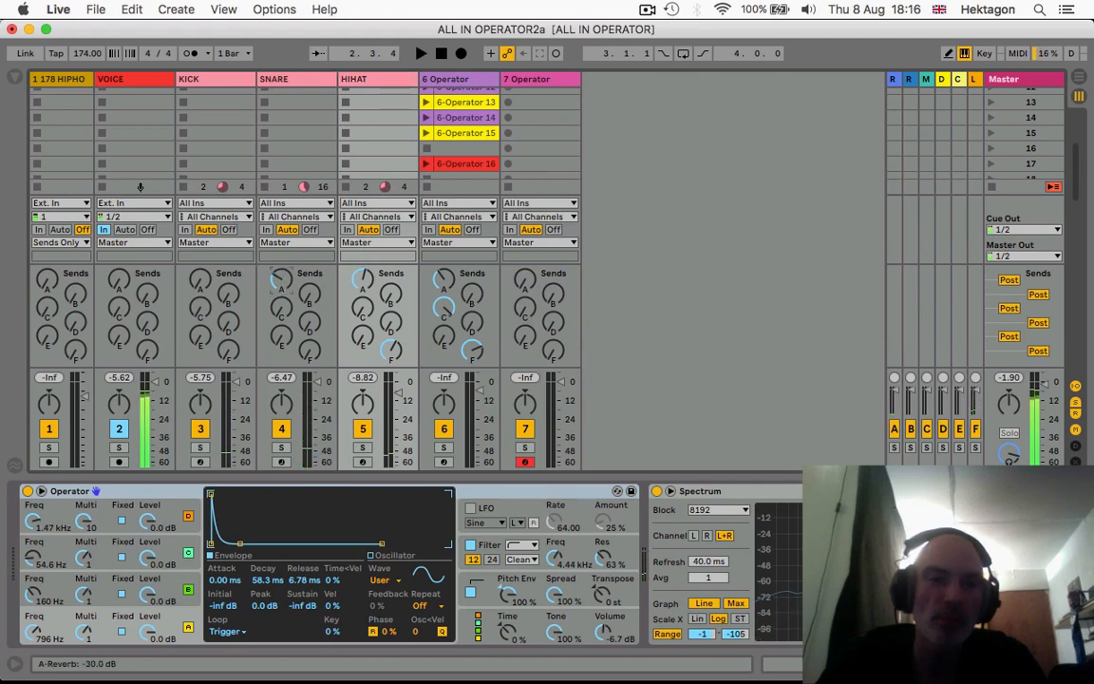
Audition the clips 6-Operator 15, 6-Operator 16 and 6-Operator 13 over the drum loop and stop playback.
{"action": "left_click", "coordinate": [433, 84]}
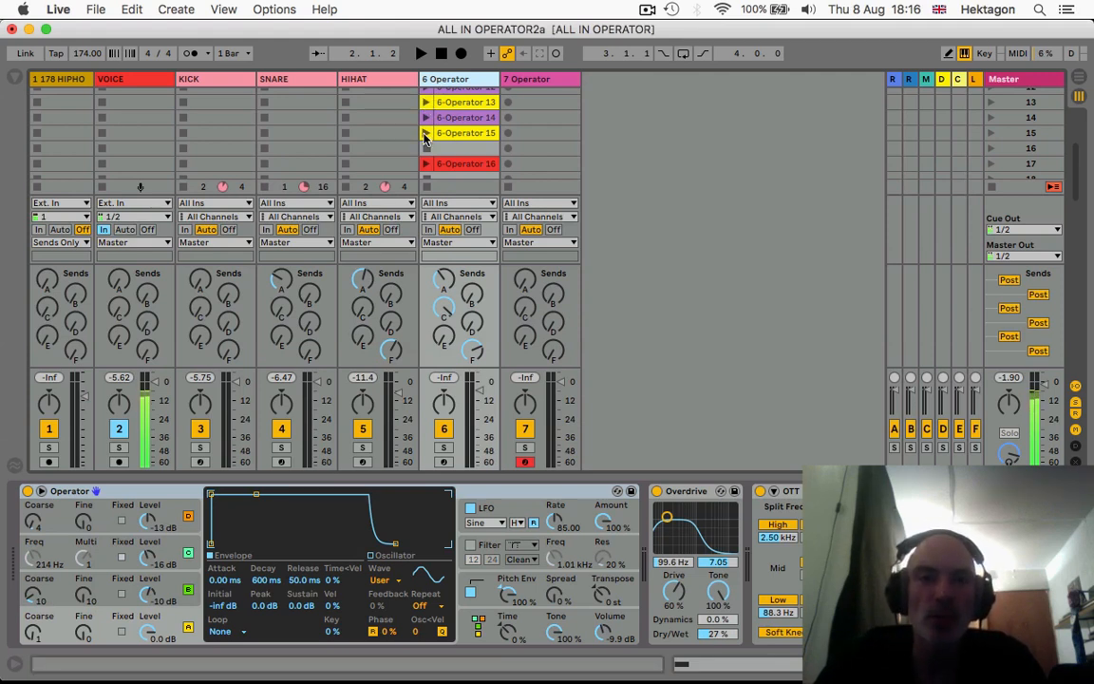
{"action": "left_click", "coordinate": [425, 134]}
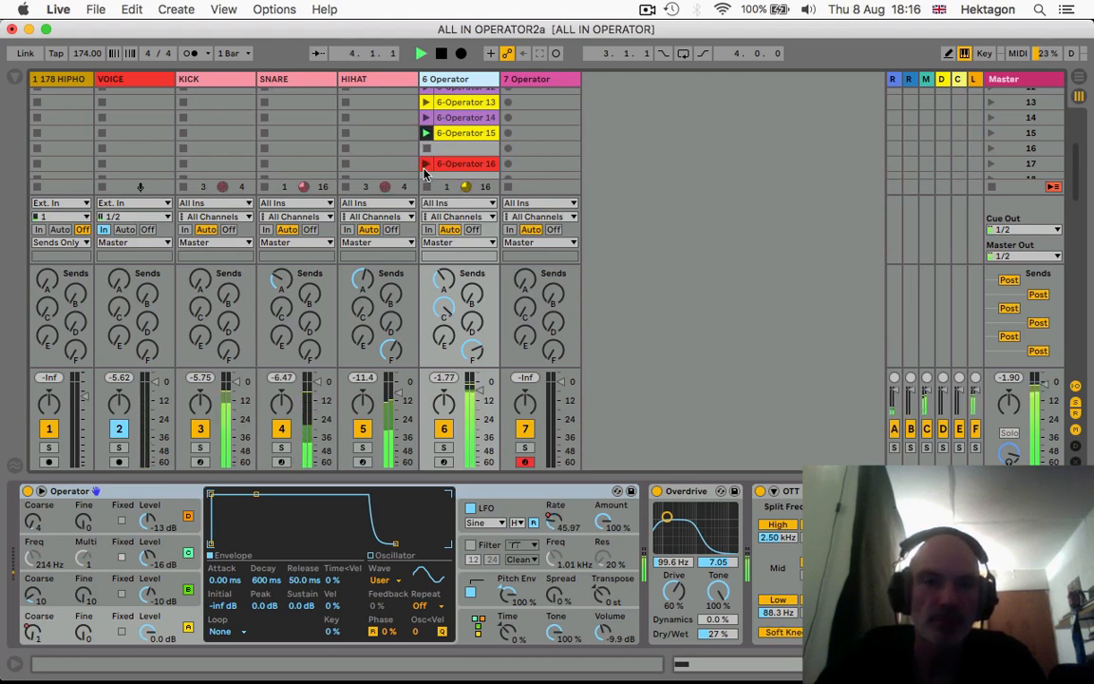
{"action": "left_click", "coordinate": [426, 102]}
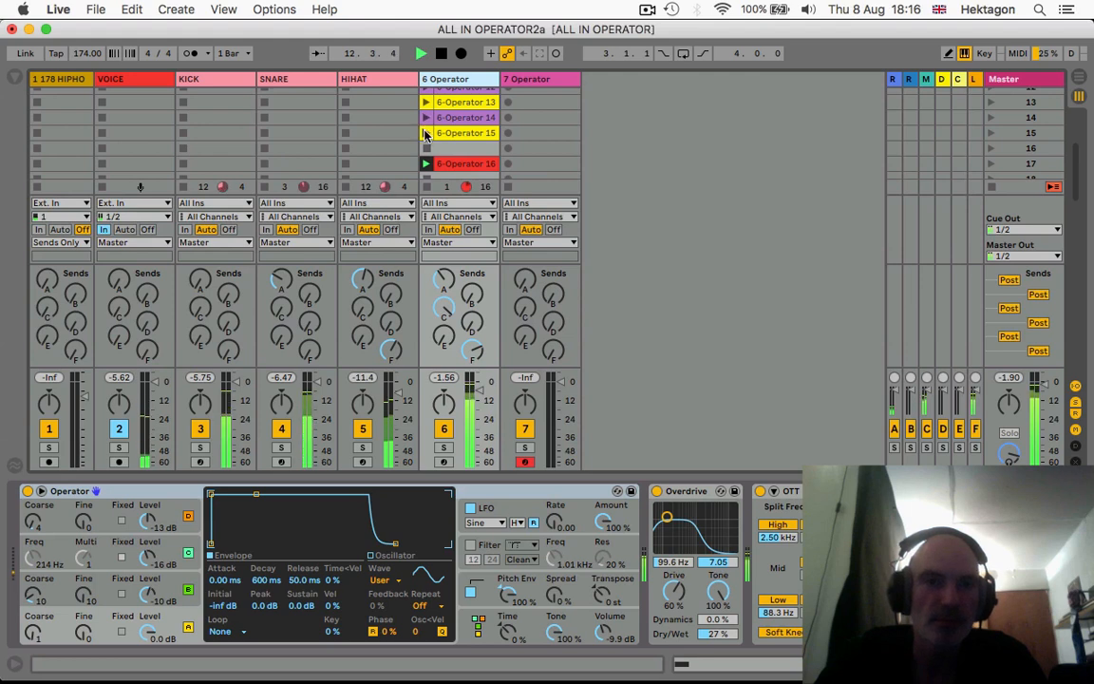
{"action": "left_click", "coordinate": [427, 133]}
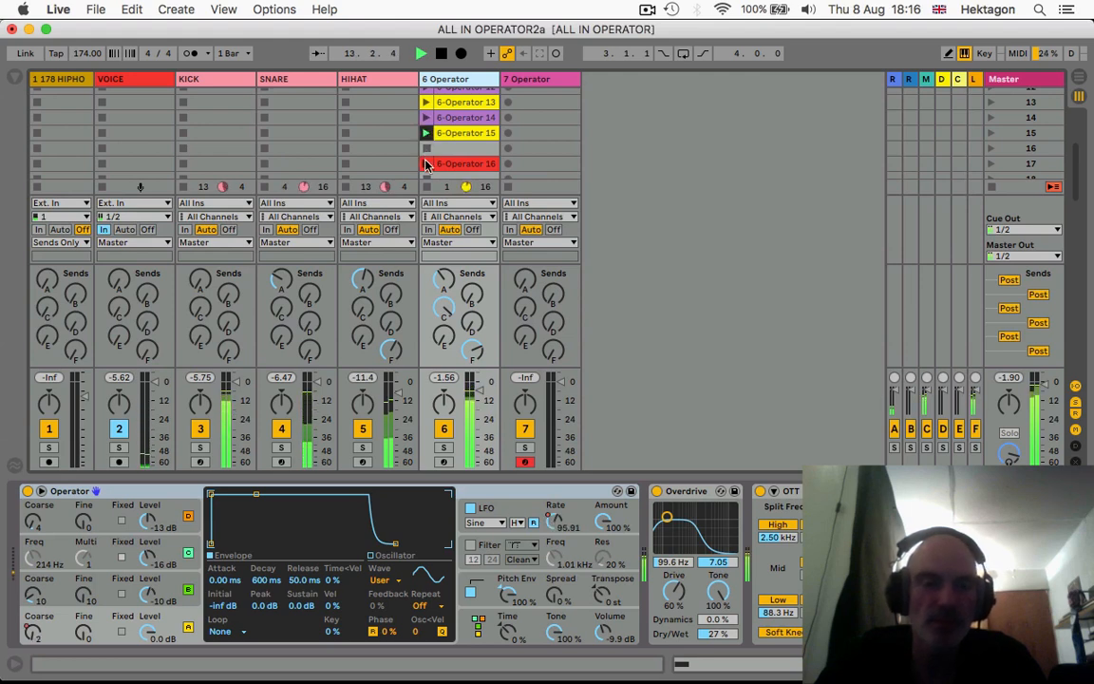
{"action": "left_click", "coordinate": [427, 102]}
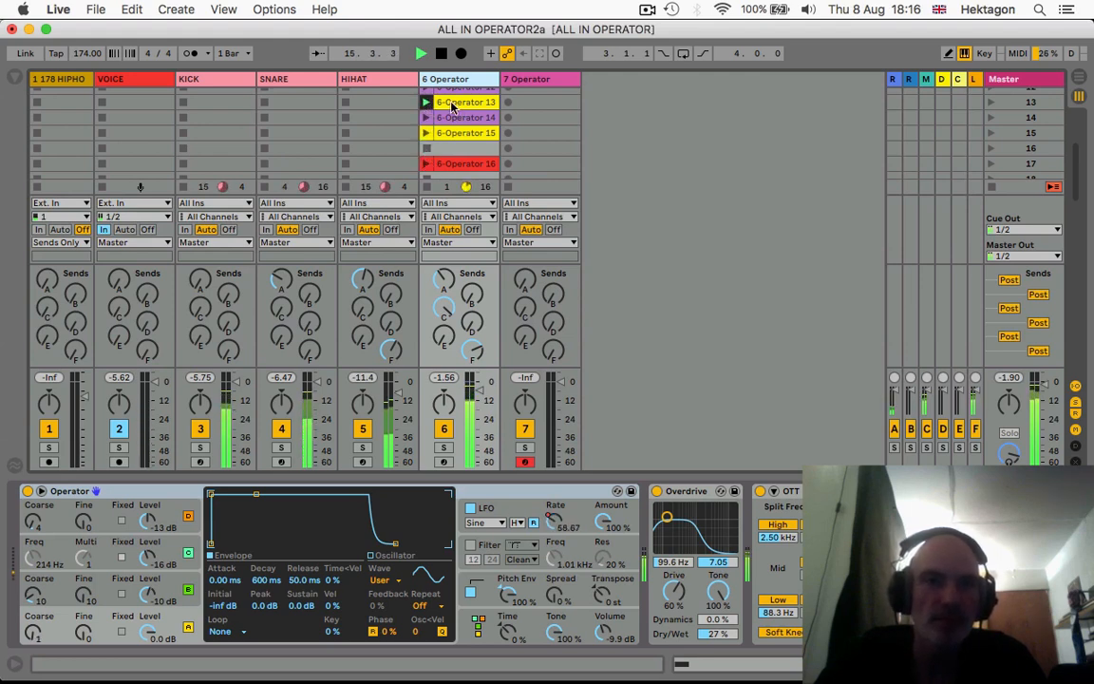
{"action": "left_click", "coordinate": [441, 54]}
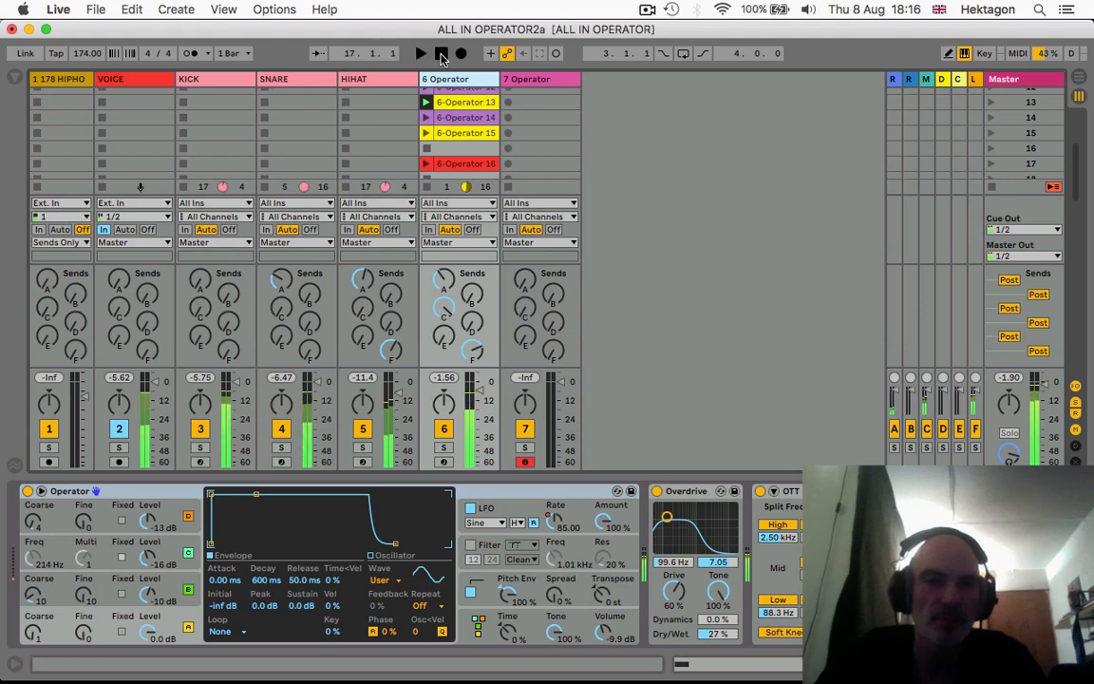
{"action": "left_click", "coordinate": [461, 103]}
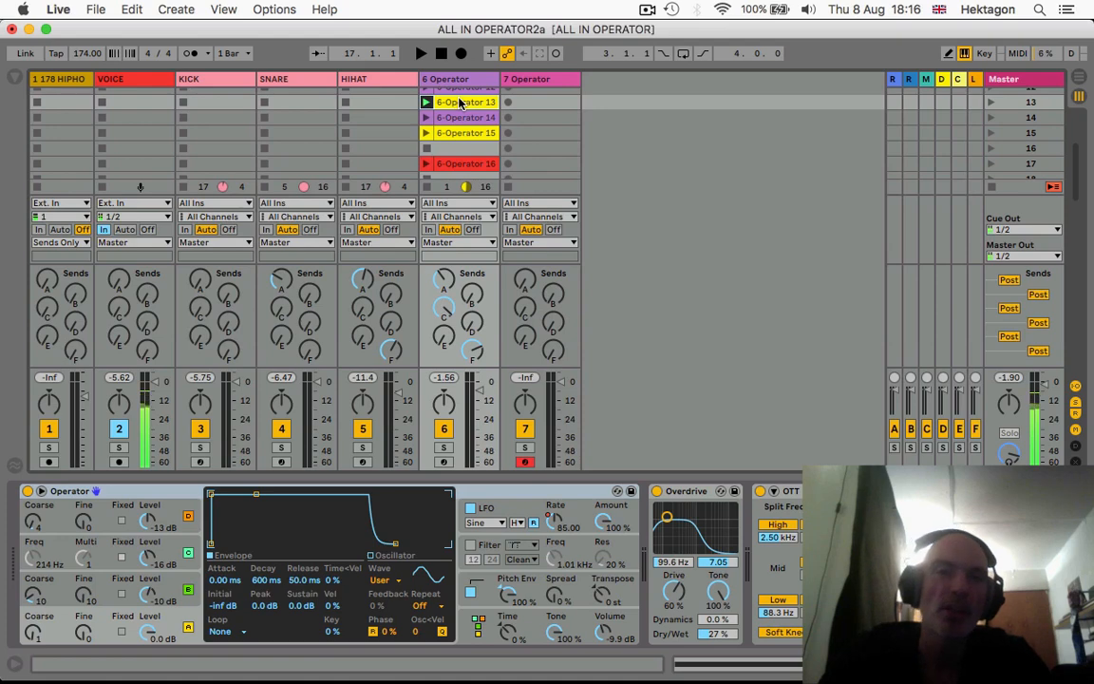
Upgrade the new Operator on track 7 and set its oscillator A to a fixed frequency of 48.0 Hz.
{"action": "left_click", "coordinate": [529, 79]}
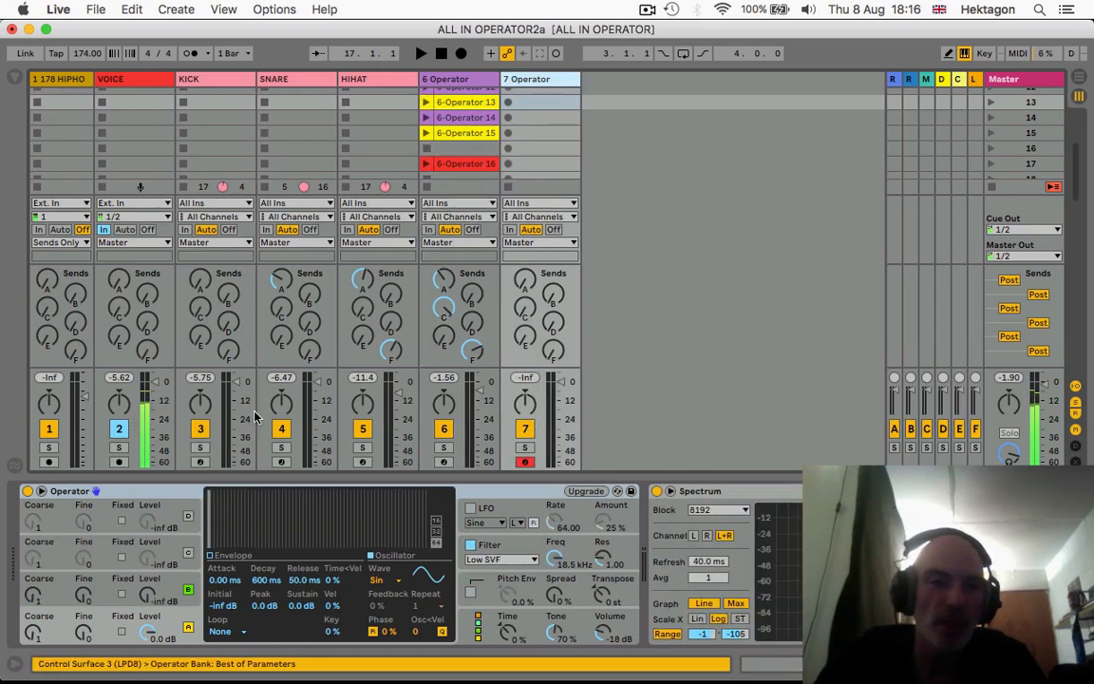
{"action": "left_click", "coordinate": [598, 490]}
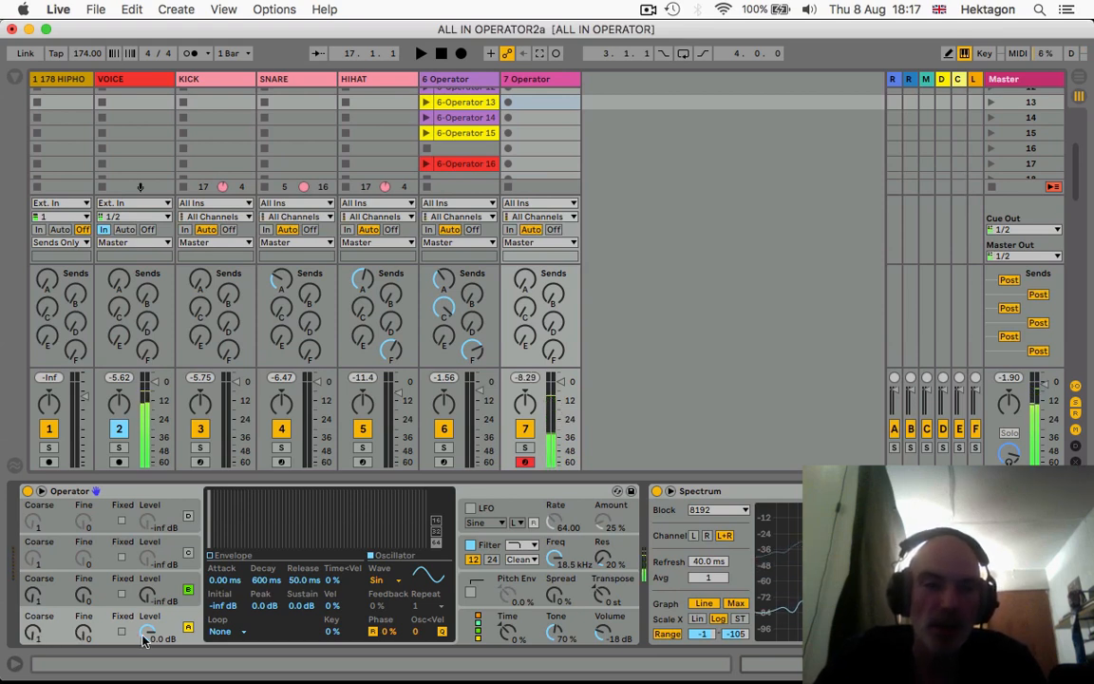
{"action": "left_click", "coordinate": [121, 632]}
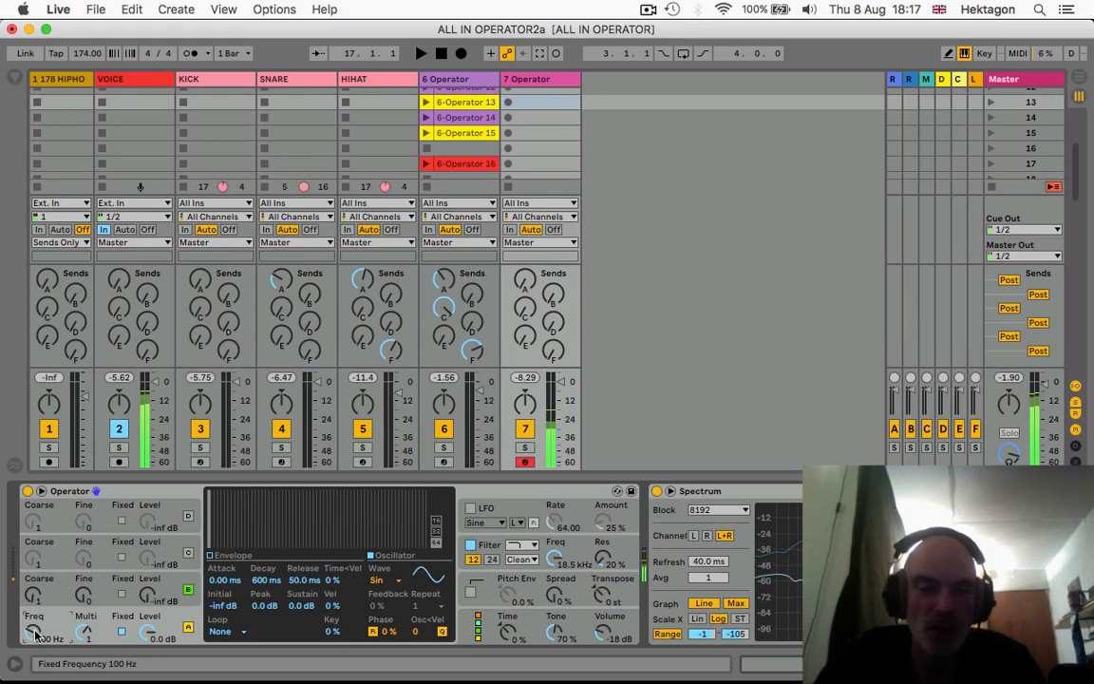
{"action": "left_click_drag", "start_coordinate": [35, 635], "coordinate": [35, 659]}
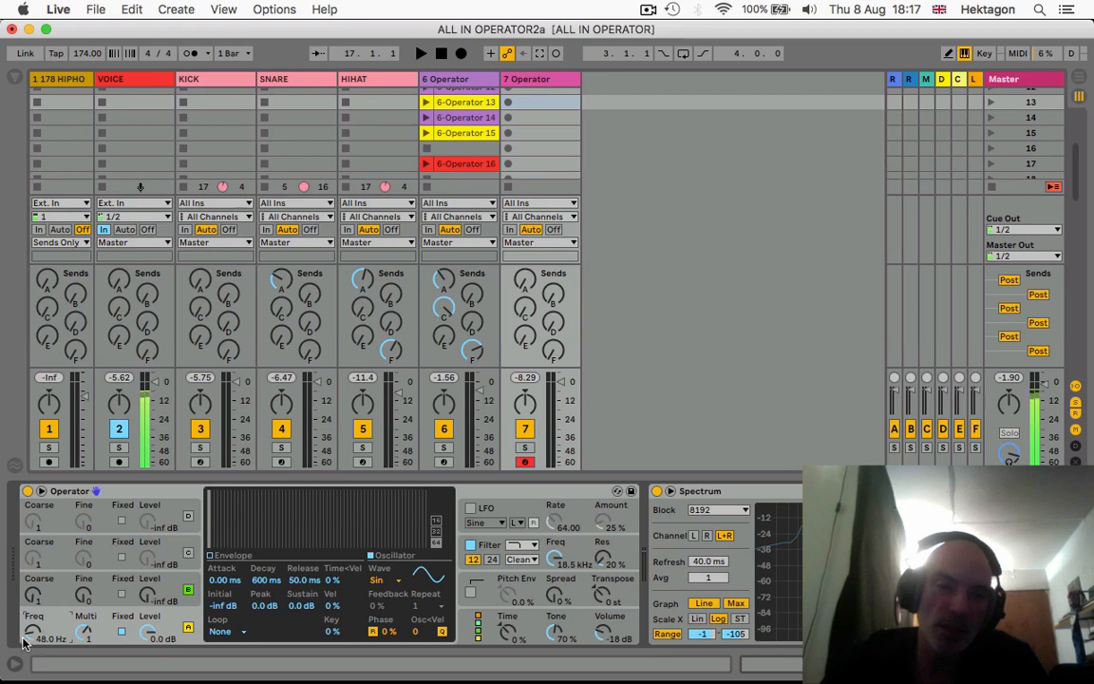
Show oscillator A's envelope and set its loop mode to Trigger.
{"action": "left_click", "coordinate": [211, 558]}
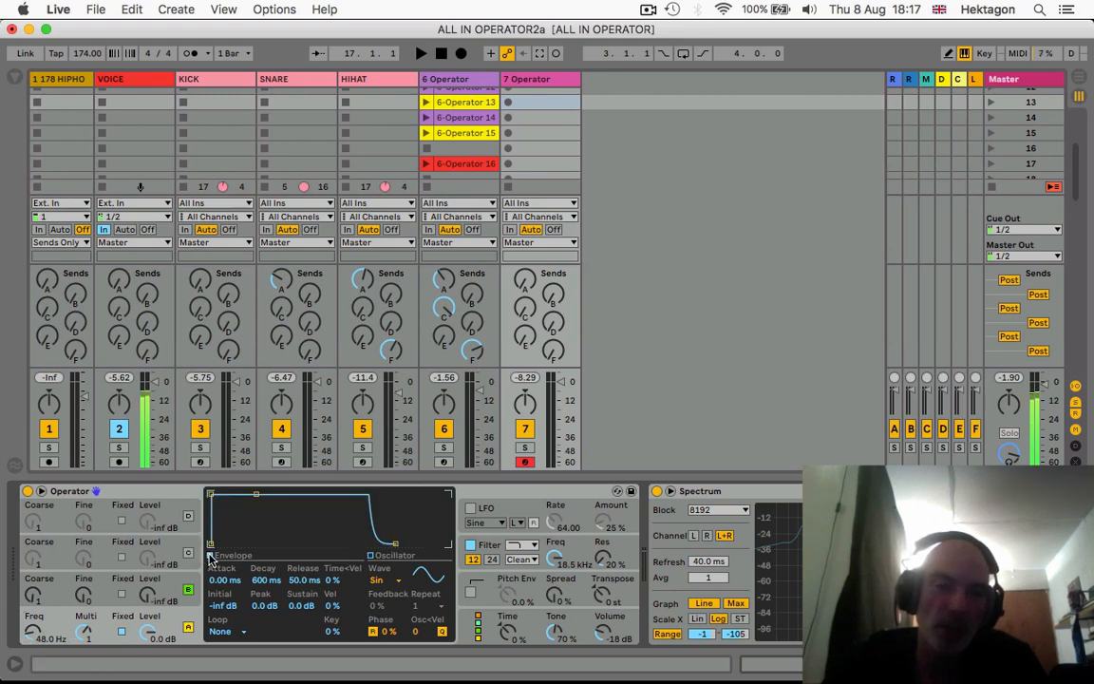
{"action": "left_click", "coordinate": [227, 631]}
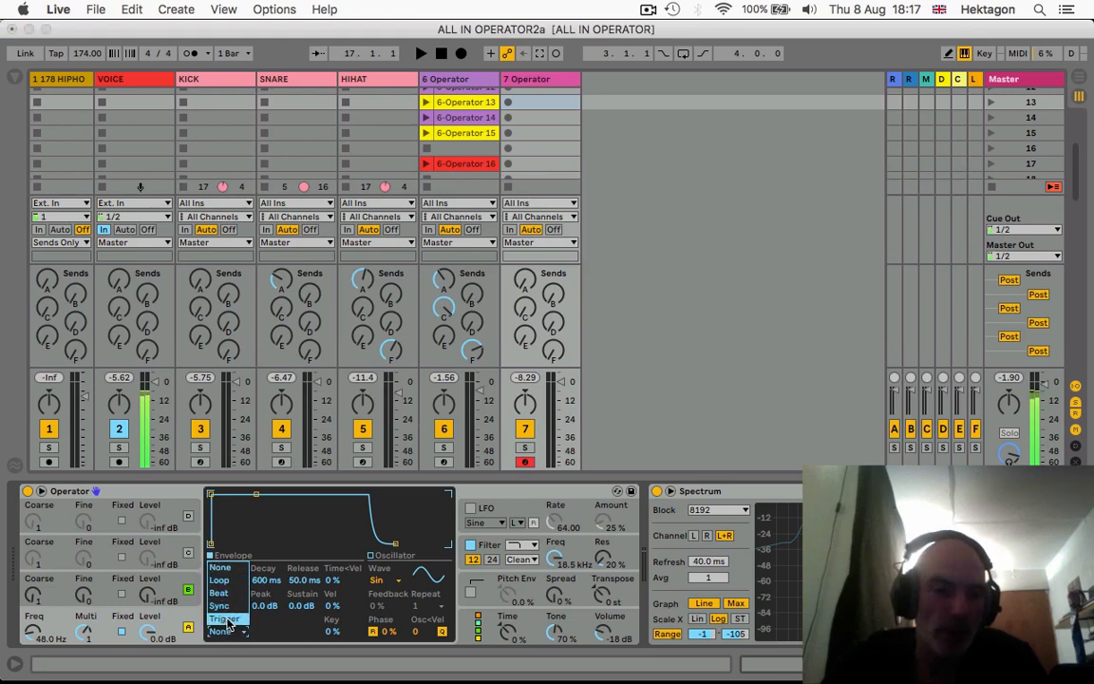
{"action": "left_click", "coordinate": [226, 619]}
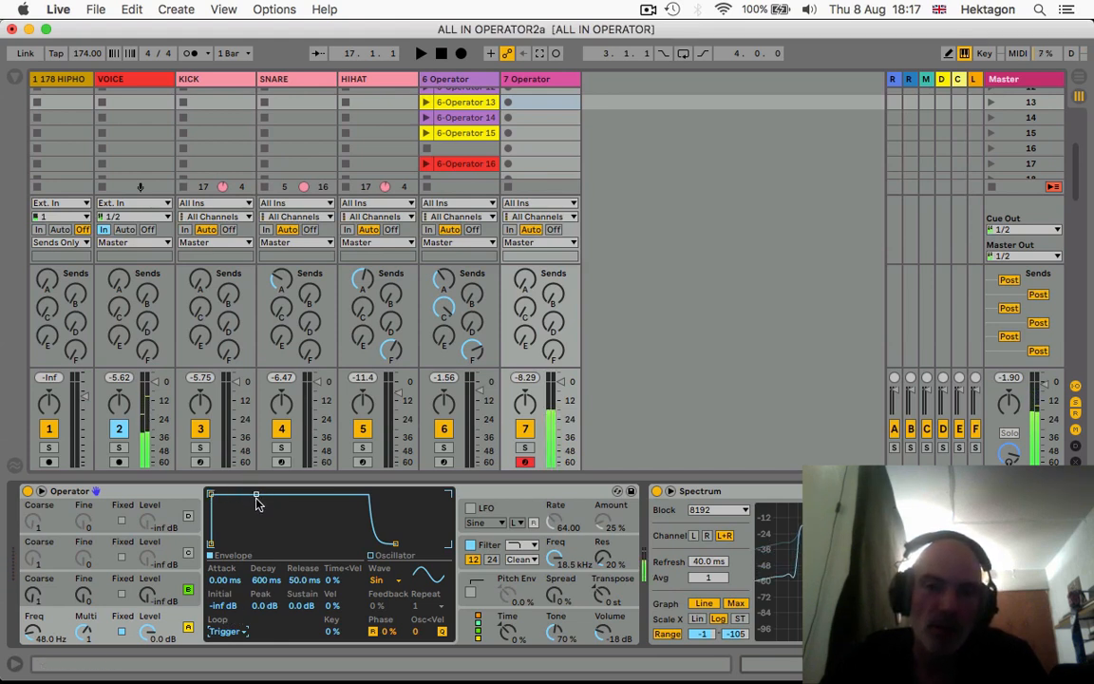
Open the first-scene MIDI clip of the 7 Operator track and launch it.
{"action": "scroll", "coordinate": [527, 112], "scroll_direction": "up", "scroll_amount": 5}
{"action": "scroll", "coordinate": [529, 111], "scroll_direction": "up", "scroll_amount": 1}
{"action": "double_click", "coordinate": [531, 103]}
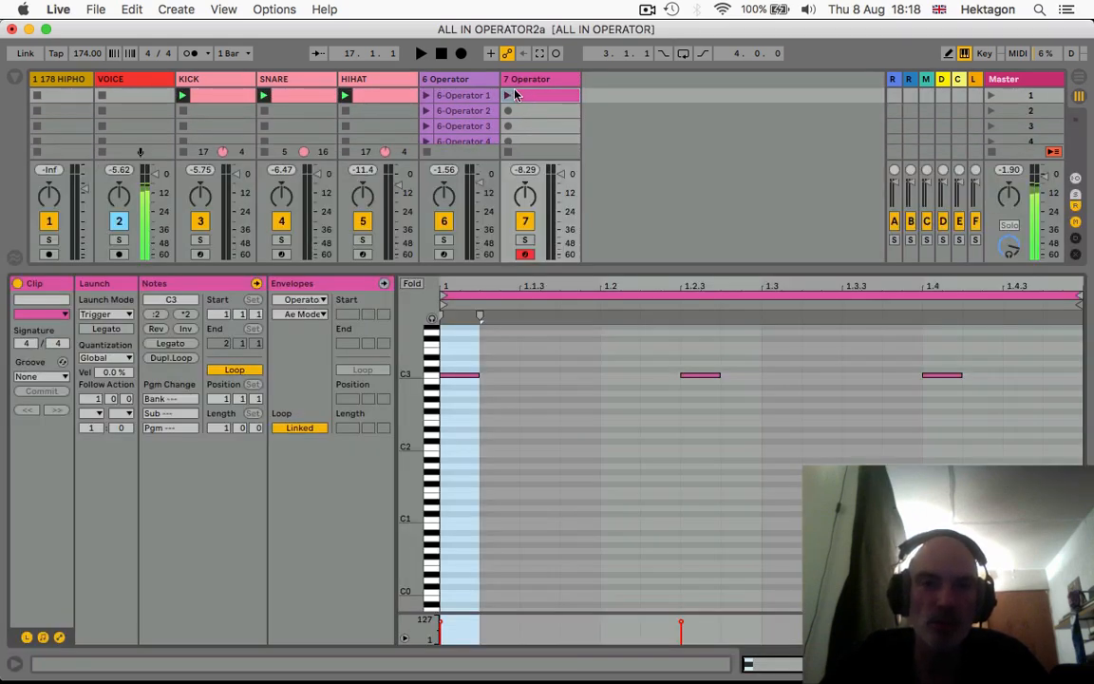
{"action": "left_click", "coordinate": [509, 96]}
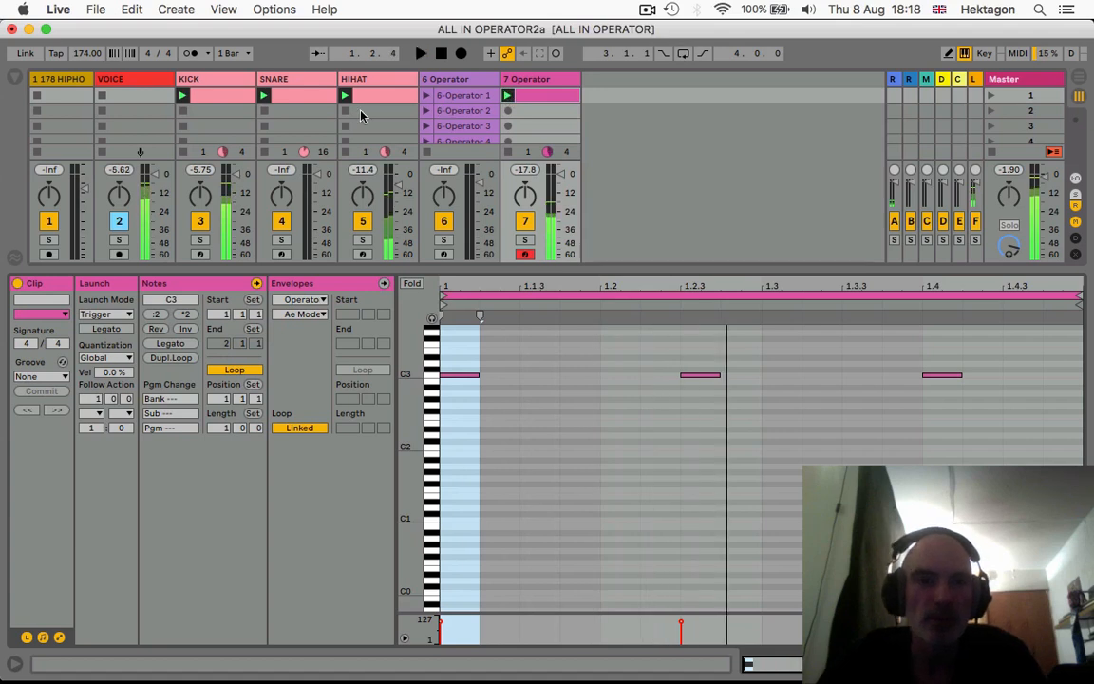
Stop the KICK, SNARE and HIHAT clips and audition the 7 Operator clip on its own.
{"action": "left_click", "coordinate": [183, 152]}
{"action": "left_click", "coordinate": [264, 152]}
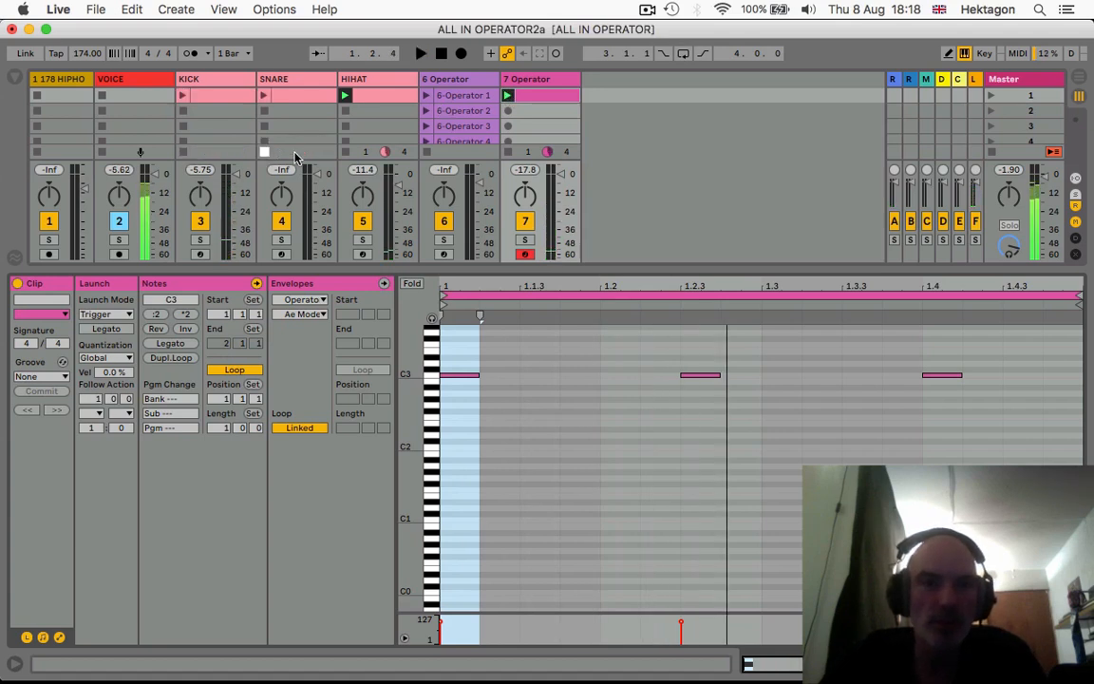
{"action": "left_click", "coordinate": [346, 152]}
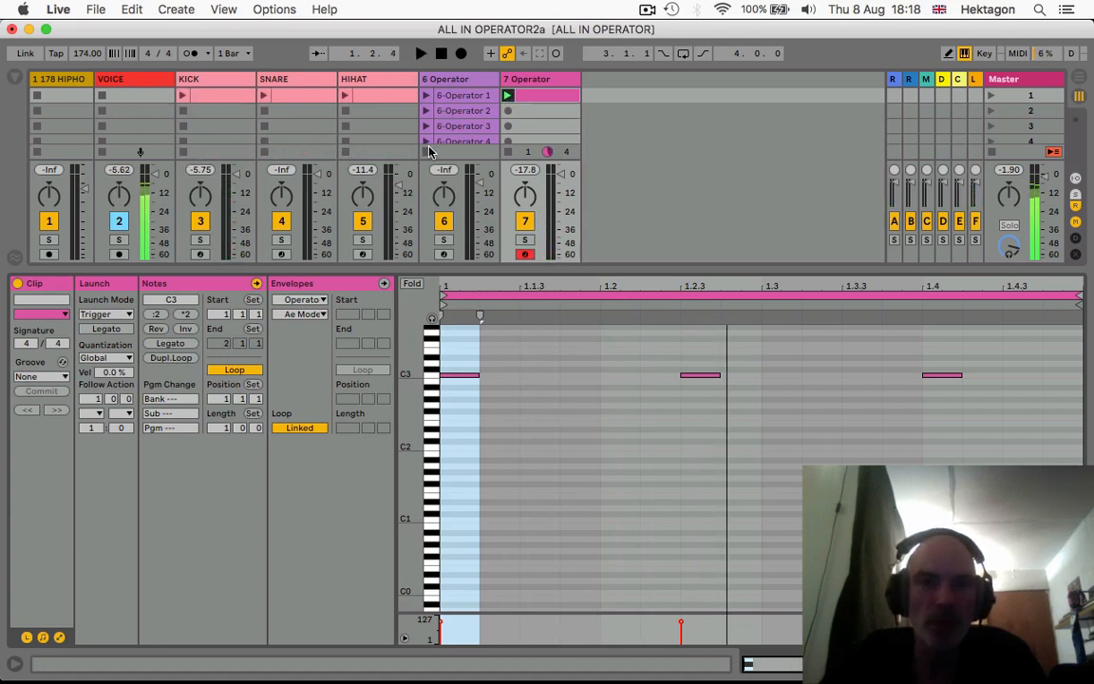
{"action": "left_click", "coordinate": [510, 96]}
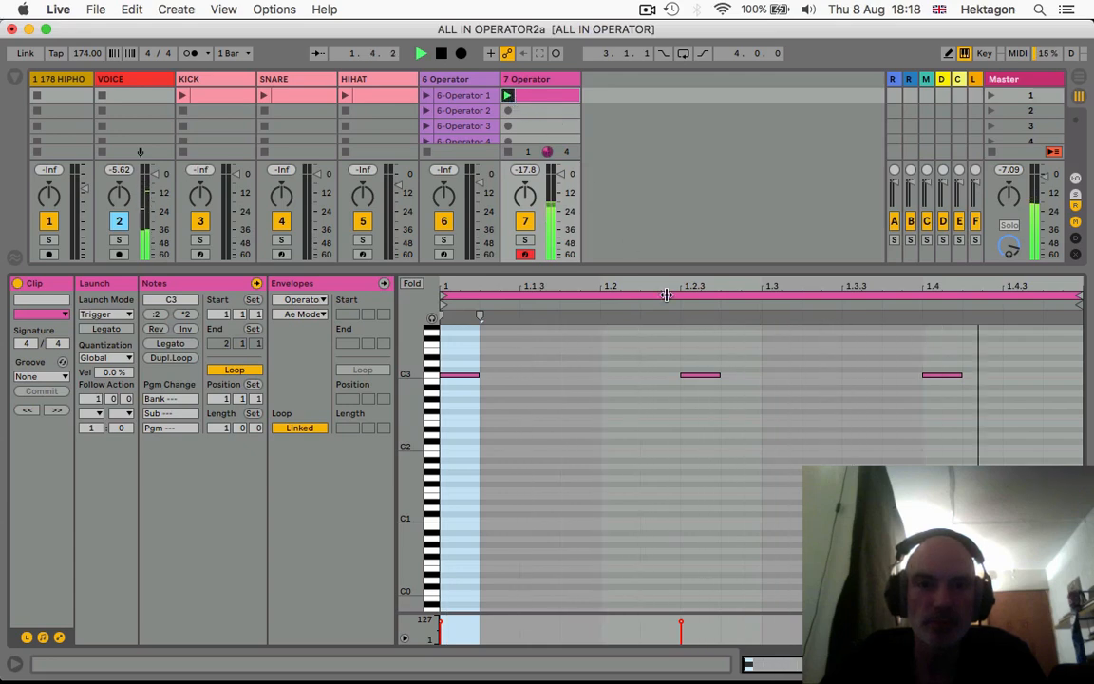
{"action": "key", "text": "space"}
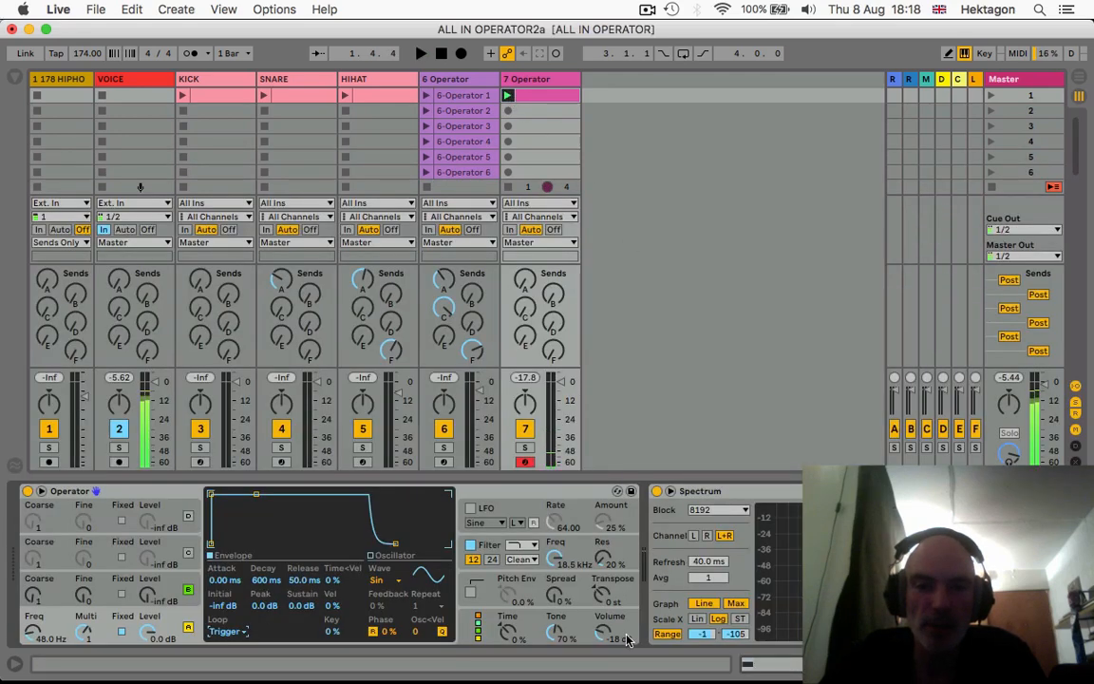
Set Operator's output volume to -8.9 dB, checking it against the playing clip, and return to oscillator A's envelope.
{"action": "left_click_drag", "start_coordinate": [605, 632], "coordinate": [605, 608]}
{"action": "key", "text": "space"}
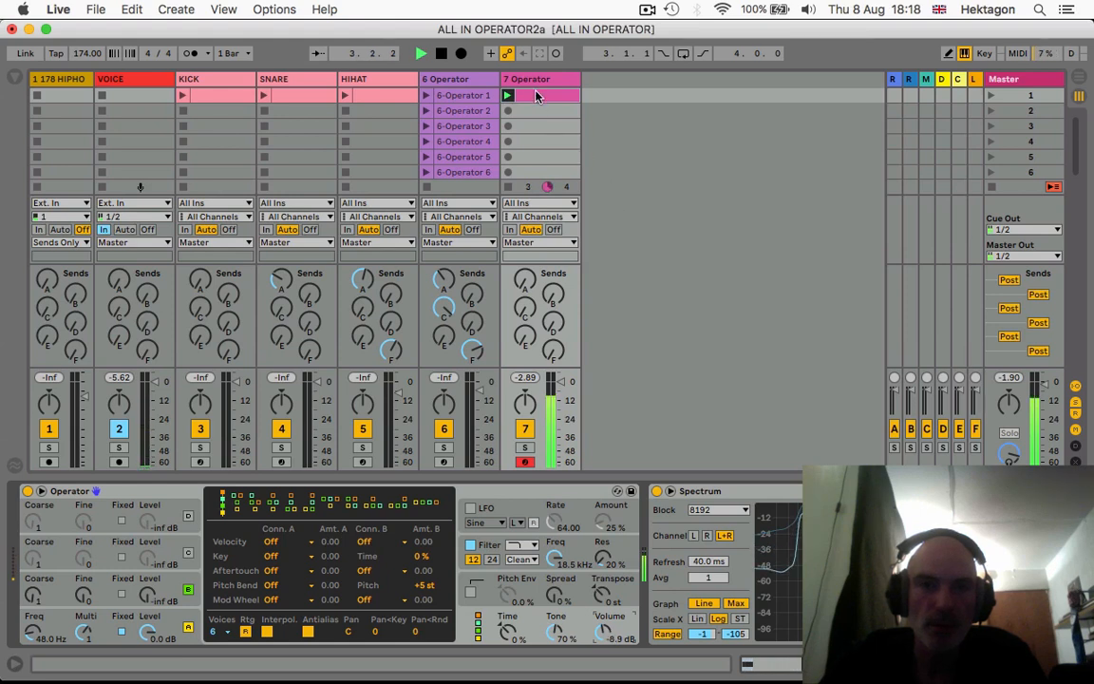
{"action": "key", "text": "space"}
{"action": "left_click", "coordinate": [163, 628]}
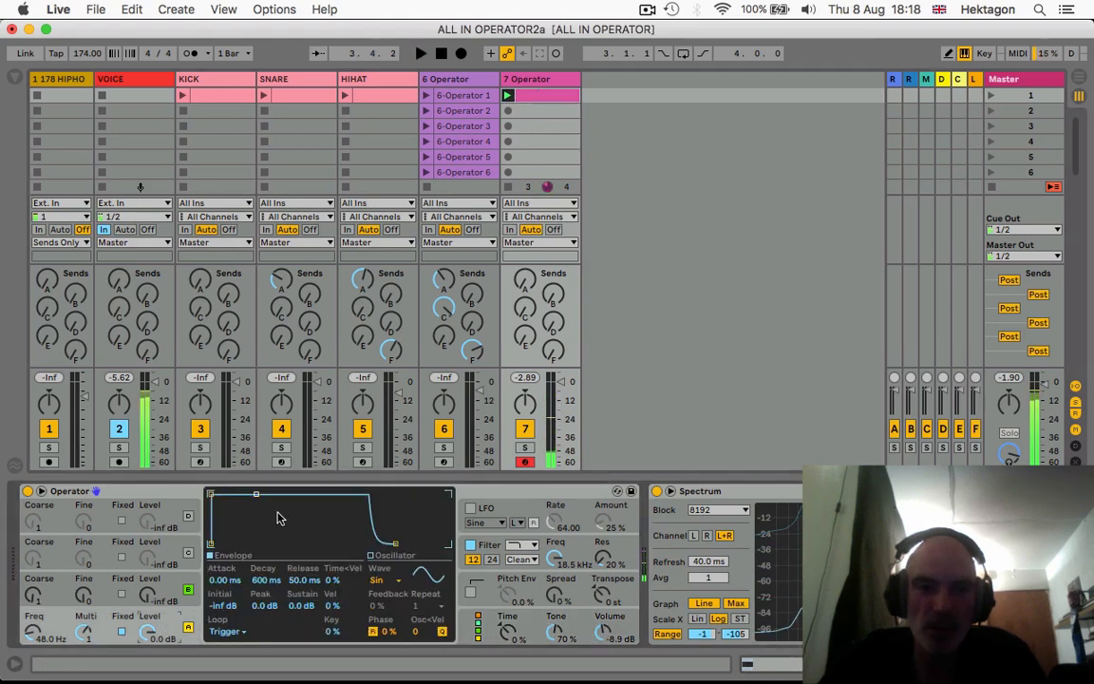
Shape oscillator A's envelope to decay to -inf dB sustain, with 1.16 s decay and 810 ms release, while the clip plays.
{"action": "left_click_drag", "start_coordinate": [257, 495], "coordinate": [262, 545]}
{"action": "key", "text": "space"}
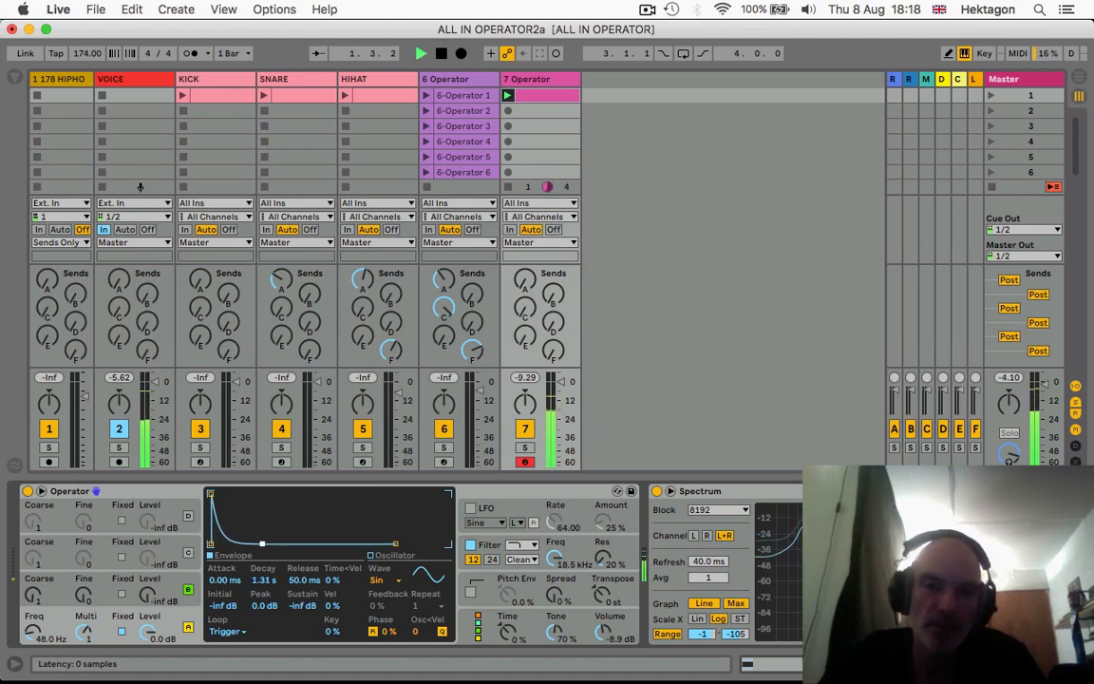
{"action": "left_click_drag", "start_coordinate": [395, 544], "coordinate": [416, 544]}
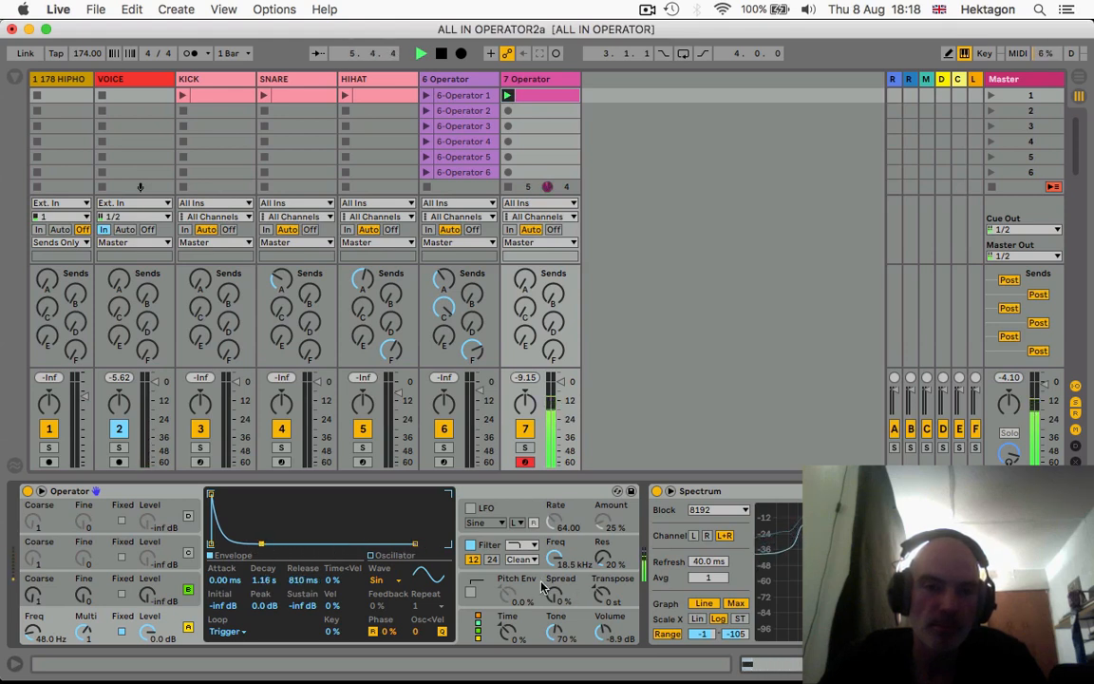
Enable Operator's pitch envelope and set its amount to 76 %, checking it against the playing clip.
{"action": "left_click", "coordinate": [475, 600]}
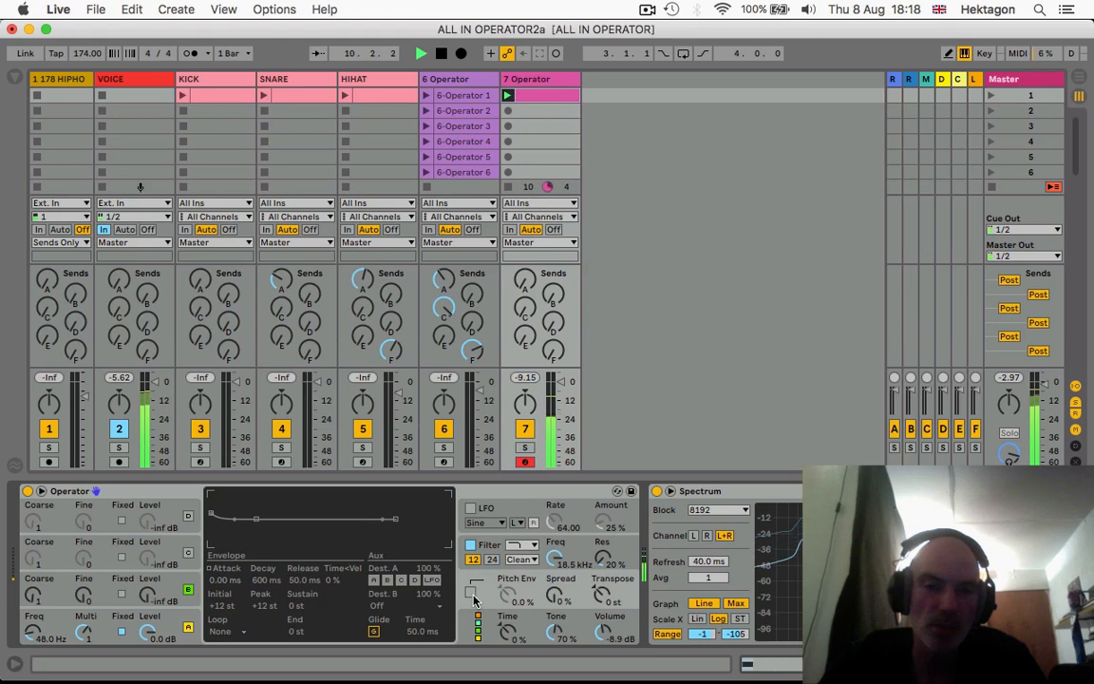
{"action": "left_click", "coordinate": [472, 592]}
{"action": "left_click", "coordinate": [389, 581]}
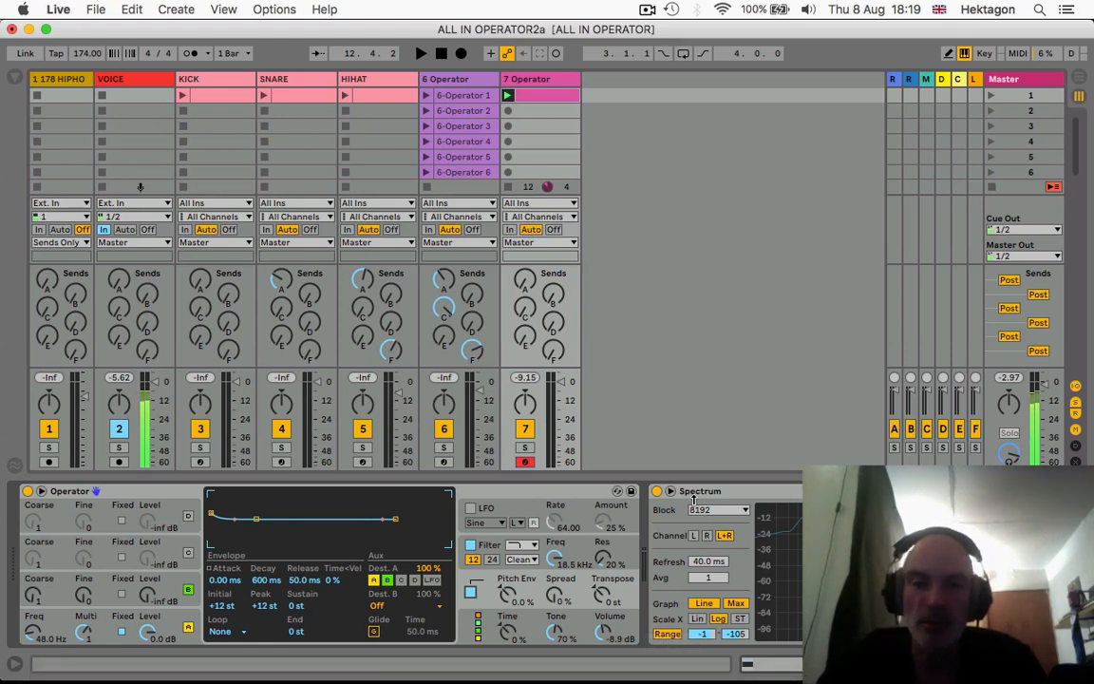
{"action": "left_click_drag", "start_coordinate": [508, 594], "coordinate": [508, 513]}
{"action": "key", "text": "space"}
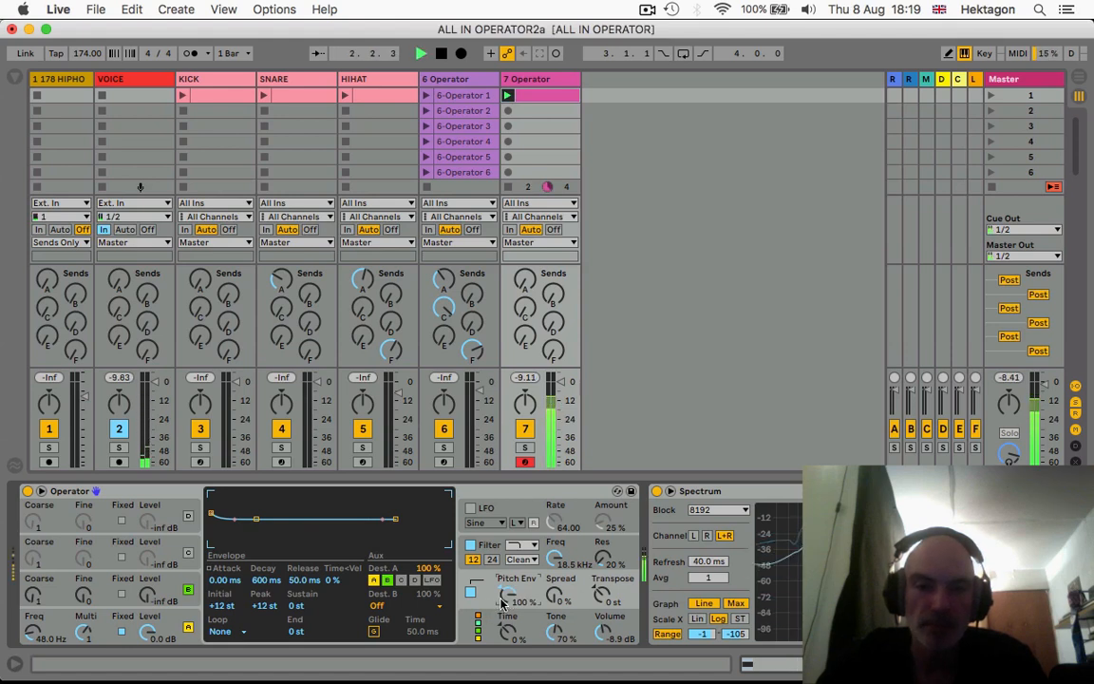
{"action": "left_click_drag", "start_coordinate": [508, 595], "coordinate": [507, 600]}
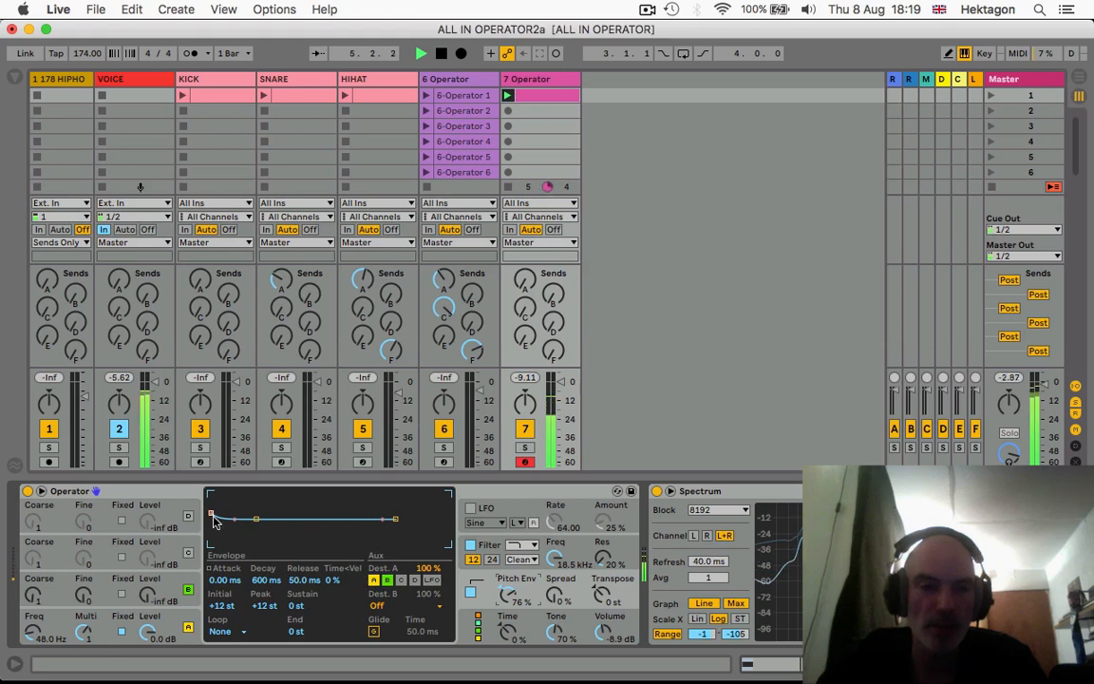
Shape the pitch envelope with +48 st initial, +24 st peak, 2.11 ms attack, 83.5 ms decay, 1.66 s release and Trigger loop mode.
{"action": "mouse_move", "coordinate": [211, 512]}
{"action": "left_mouse_down"}
{"action": "mouse_move", "coordinate": [256, 510]}
{"action": "mouse_move", "coordinate": [211, 493]}
{"action": "mouse_move", "coordinate": [246, 505]}
{"action": "mouse_move", "coordinate": [230, 511]}
{"action": "left_mouse_up"}
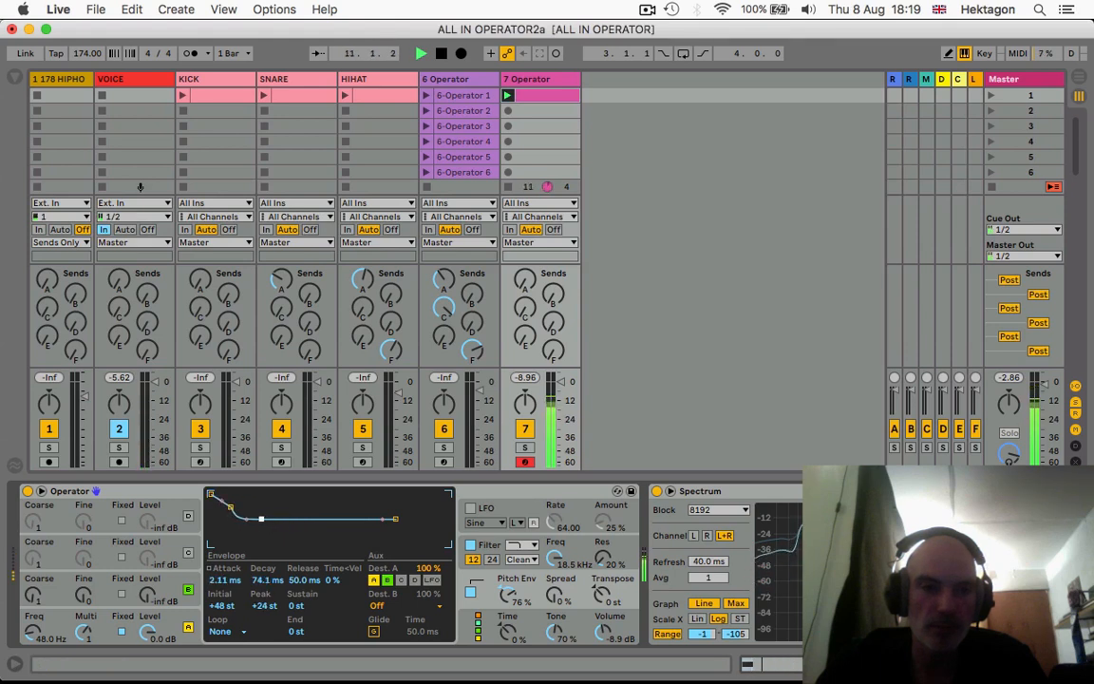
{"action": "left_click", "coordinate": [241, 633]}
{"action": "left_click", "coordinate": [223, 623]}
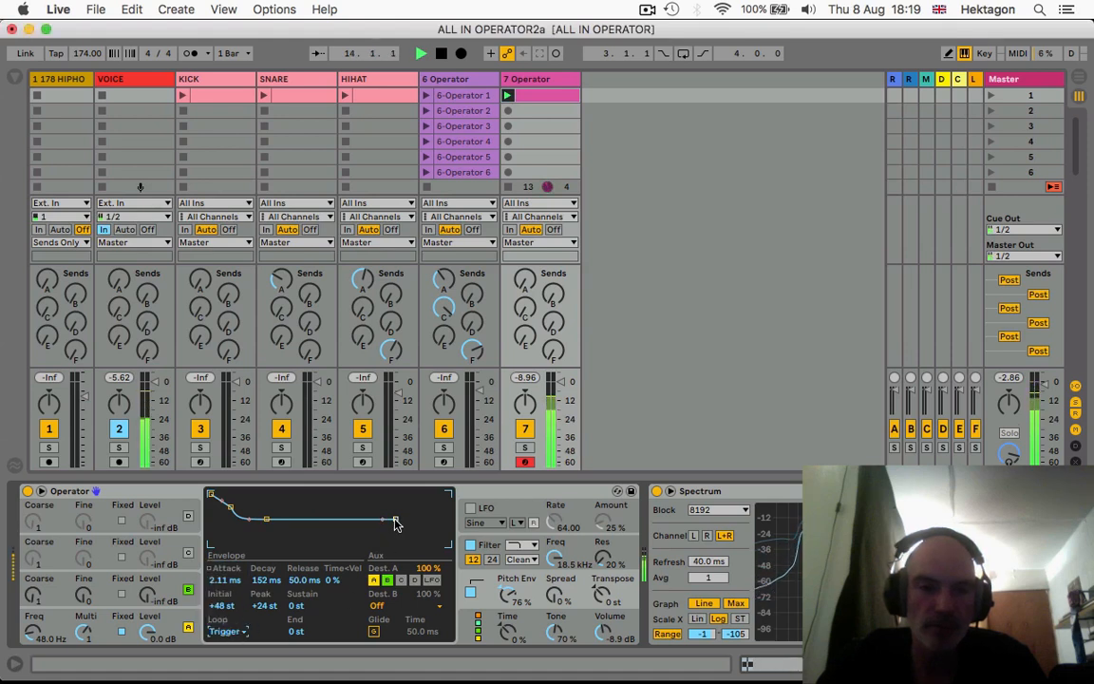
{"action": "left_click_drag", "start_coordinate": [395, 518], "coordinate": [424, 519]}
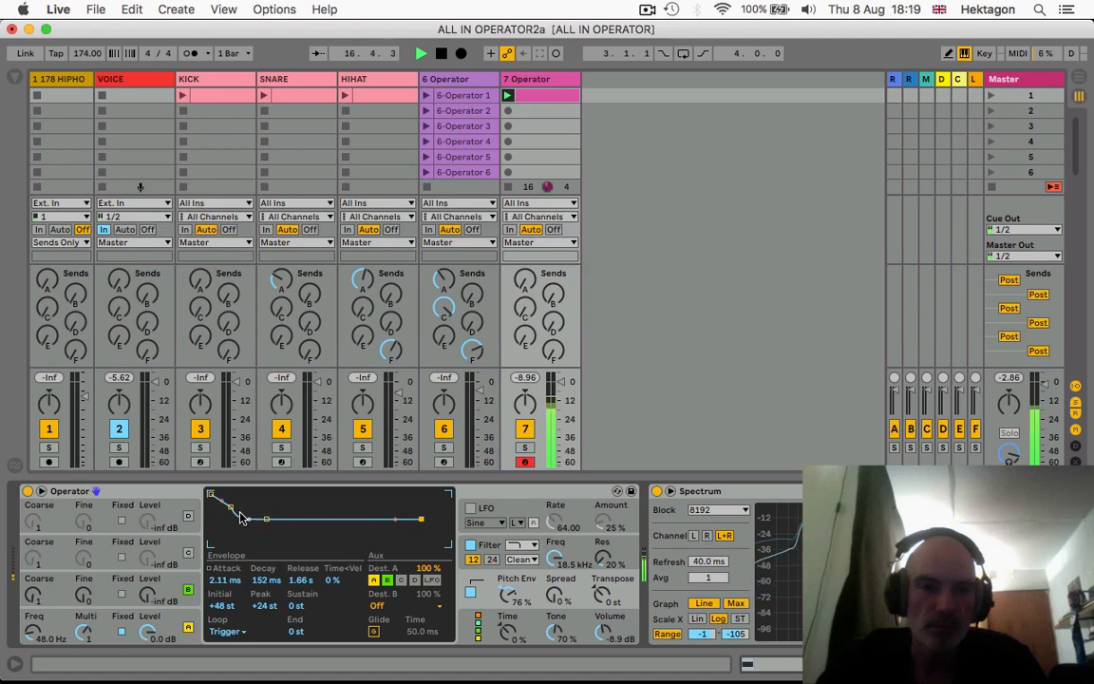
{"action": "left_click_drag", "start_coordinate": [280, 519], "coordinate": [272, 518]}
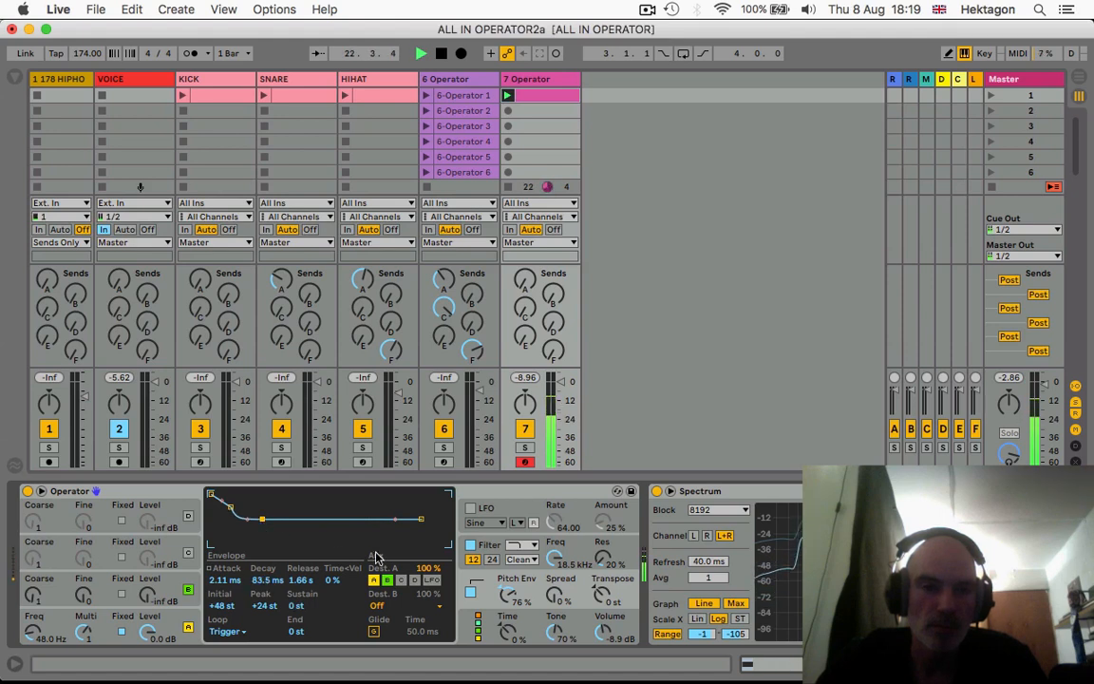
Set oscillator A's waveform editor to 16 partials, add a medium third and a weaker fifth harmonic, and audition the sound.
{"action": "left_click", "coordinate": [165, 629]}
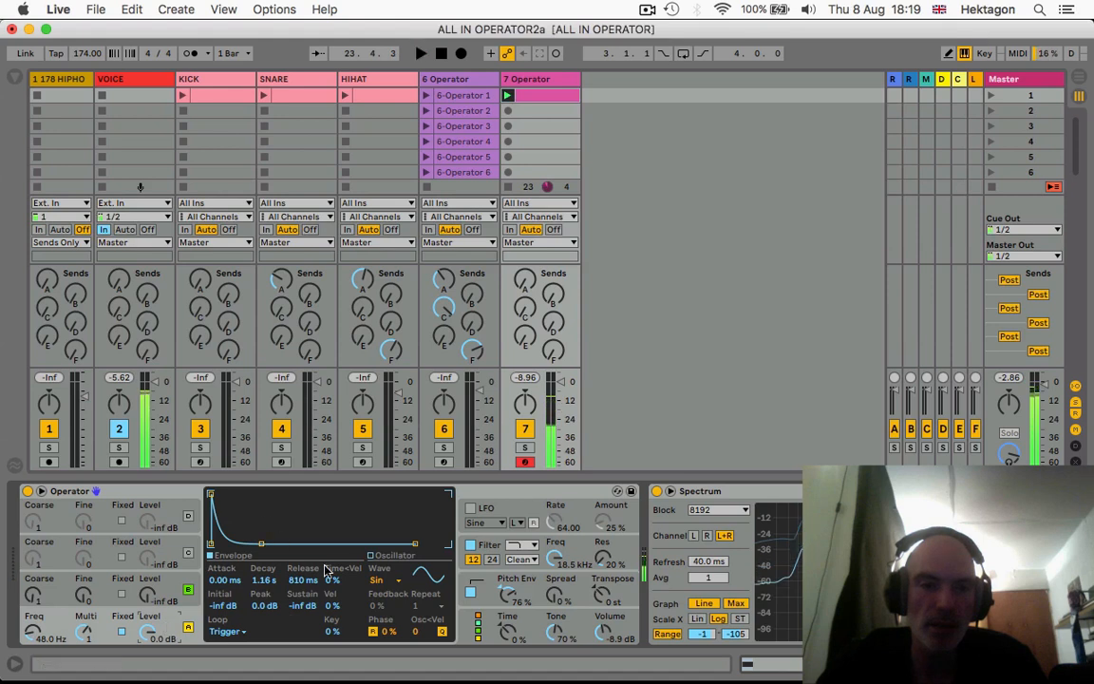
{"action": "left_click", "coordinate": [373, 556]}
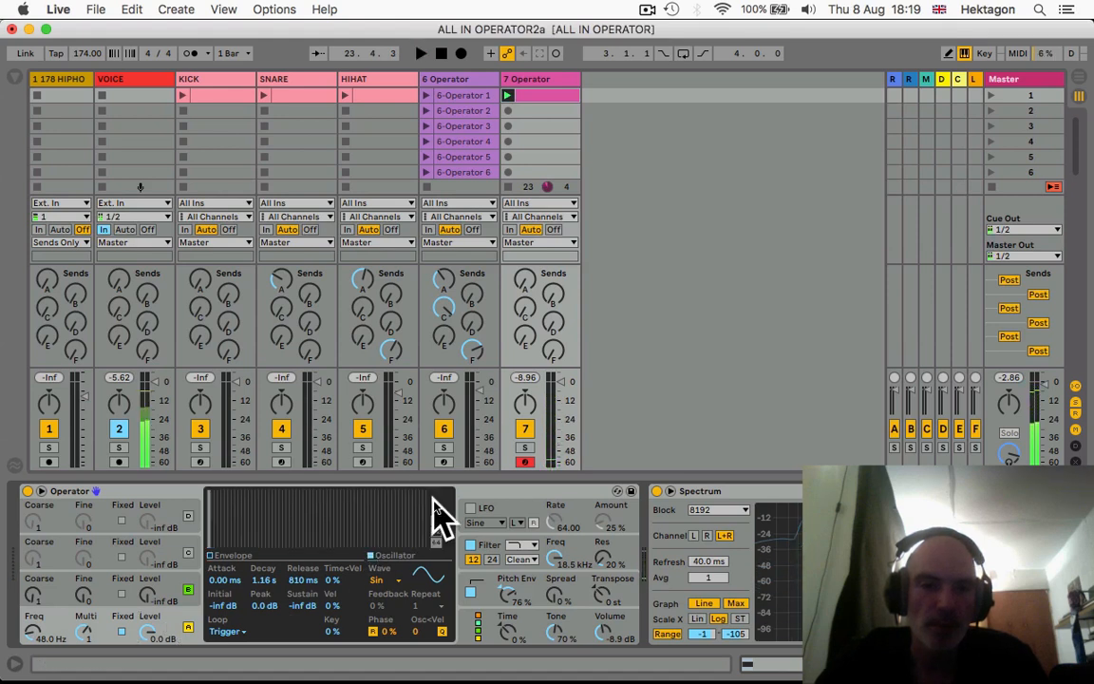
{"action": "left_click", "coordinate": [436, 520]}
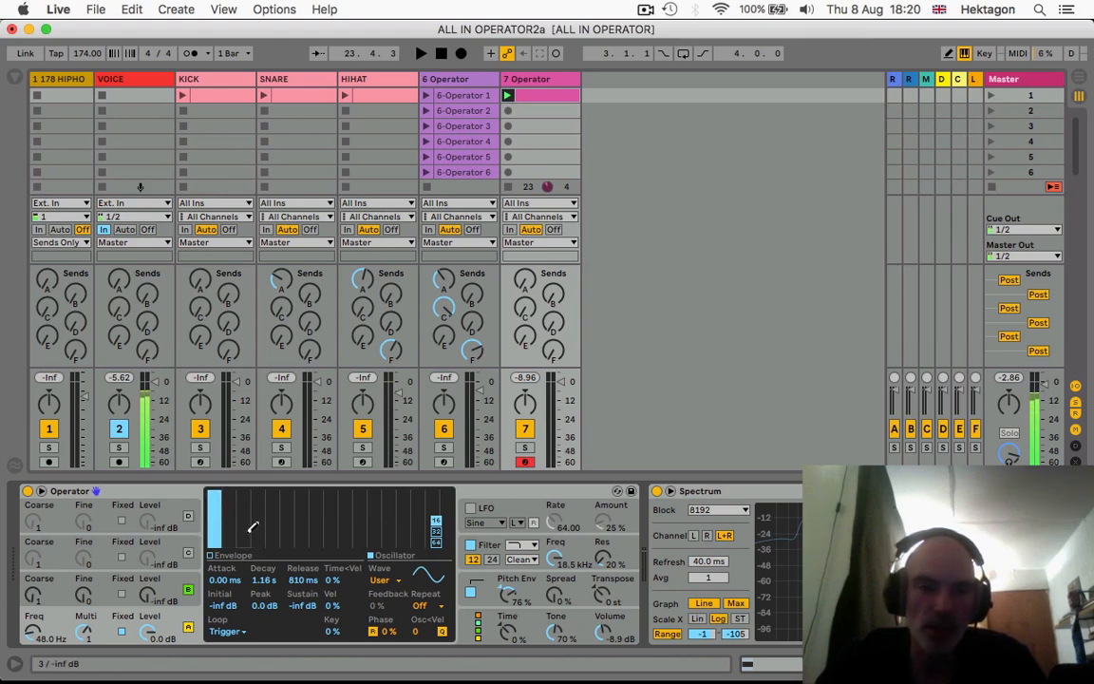
{"action": "left_click_drag", "start_coordinate": [250, 530], "coordinate": [251, 504]}
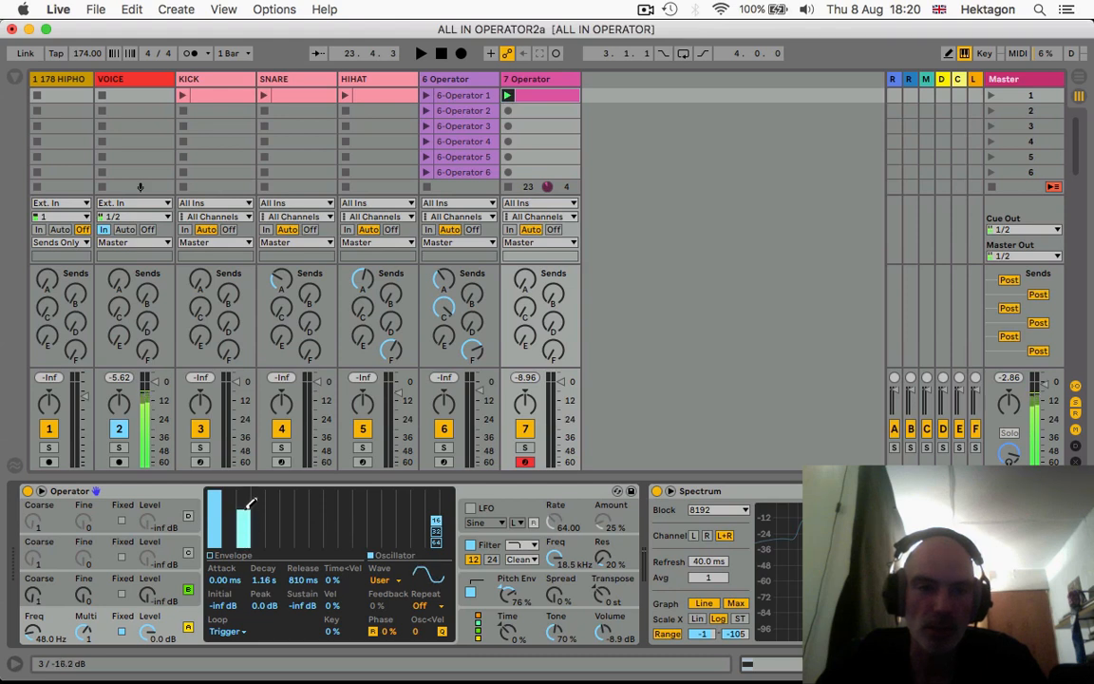
{"action": "key", "text": "space"}
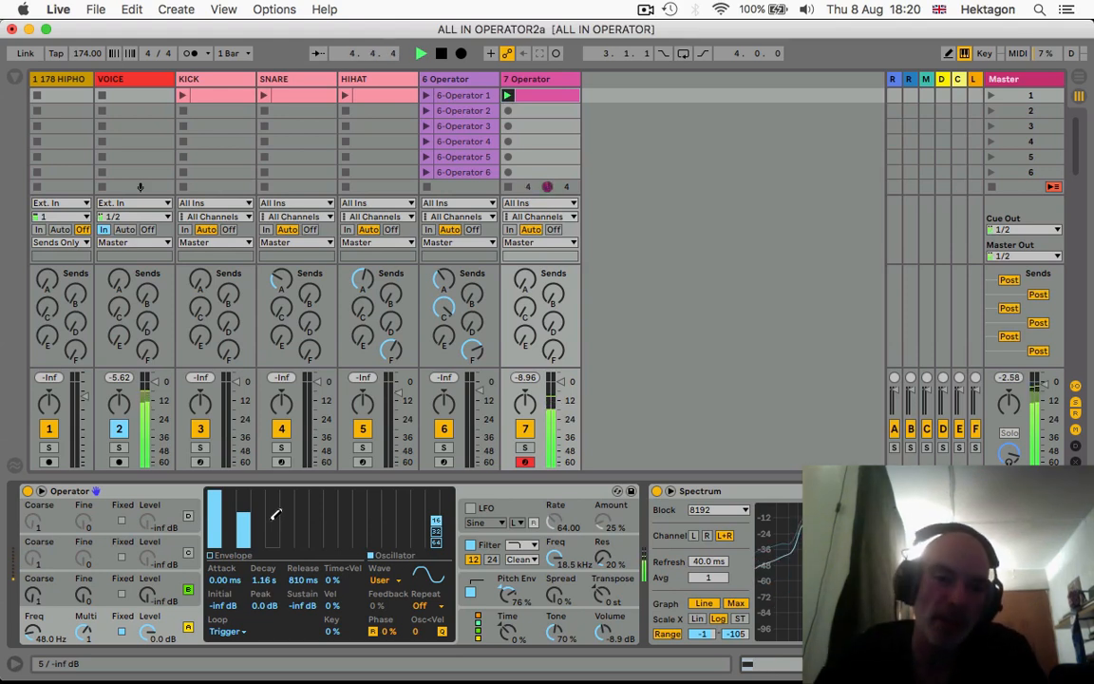
{"action": "left_click", "coordinate": [275, 520]}
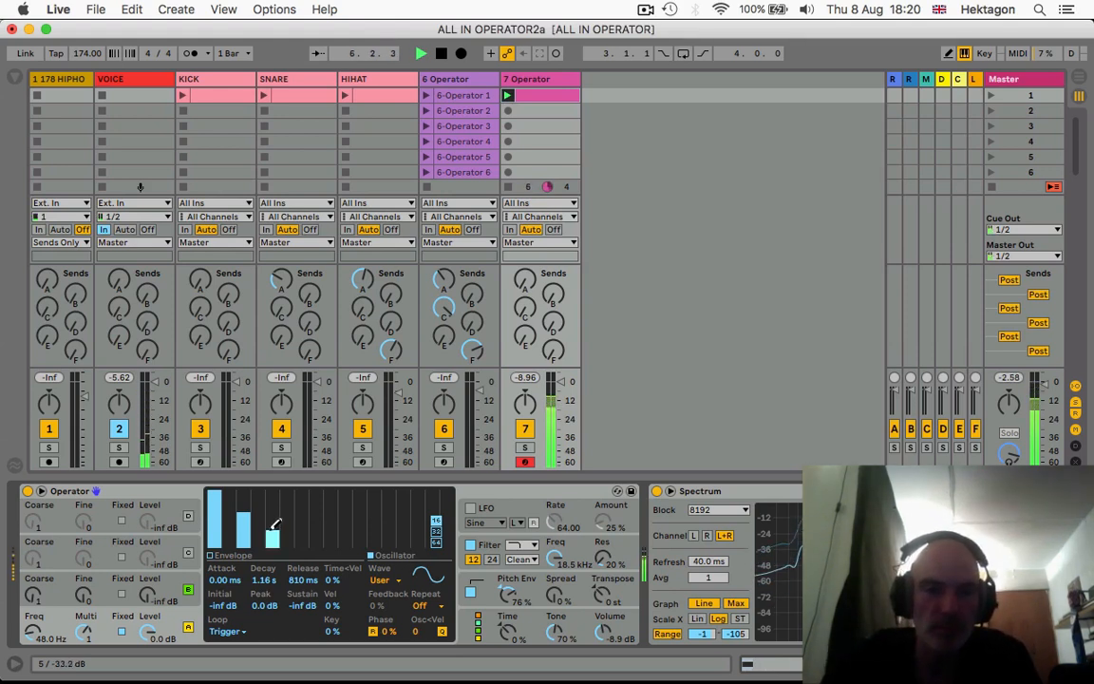
{"action": "left_click_drag", "start_coordinate": [275, 520], "coordinate": [273, 535]}
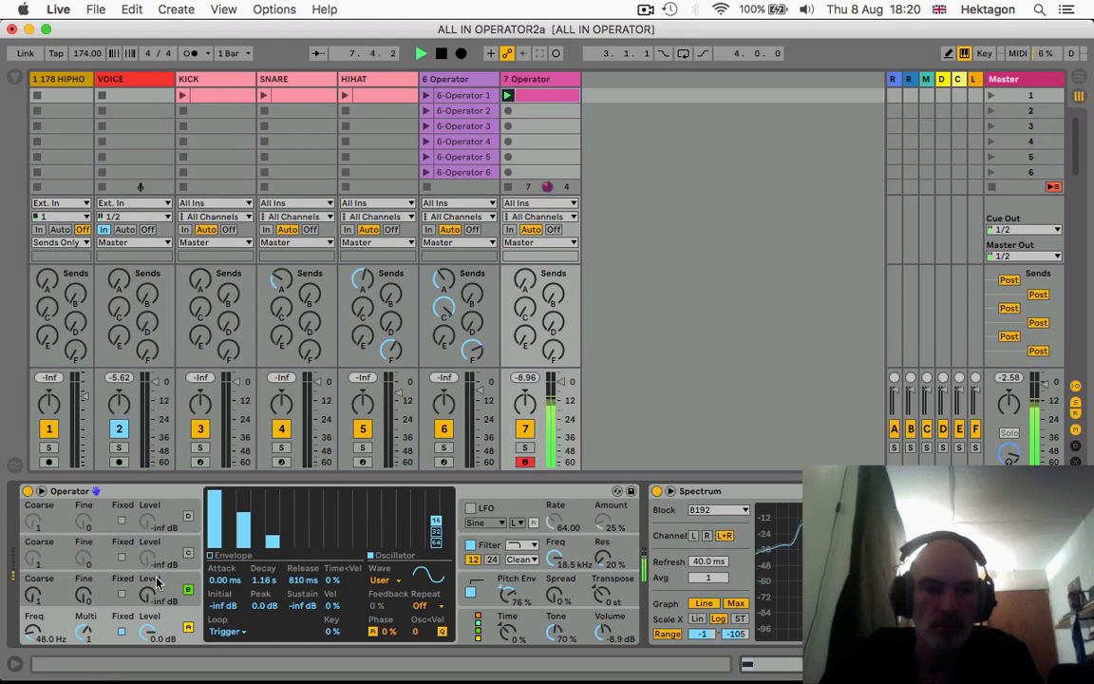
{"action": "key", "text": "space"}
Switch oscillator B to a fixed frequency of 103 Hz and raise its level to -29 dB, monitoring with the enlarged Spectrum display.
{"action": "left_click", "coordinate": [164, 588]}
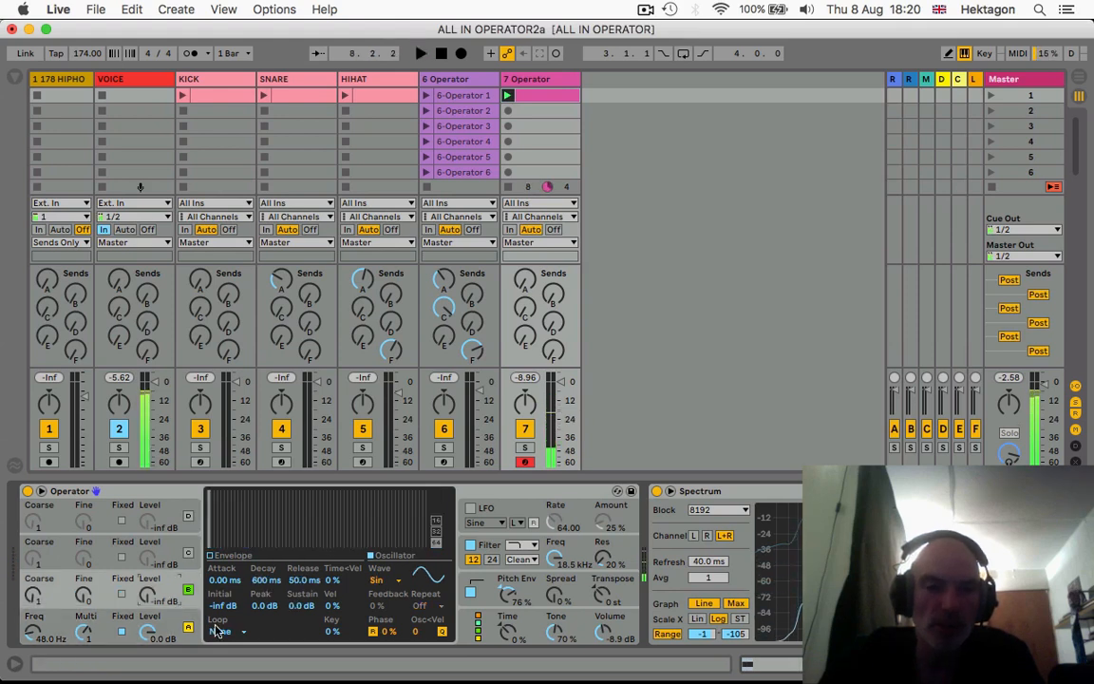
{"action": "left_click", "coordinate": [122, 594]}
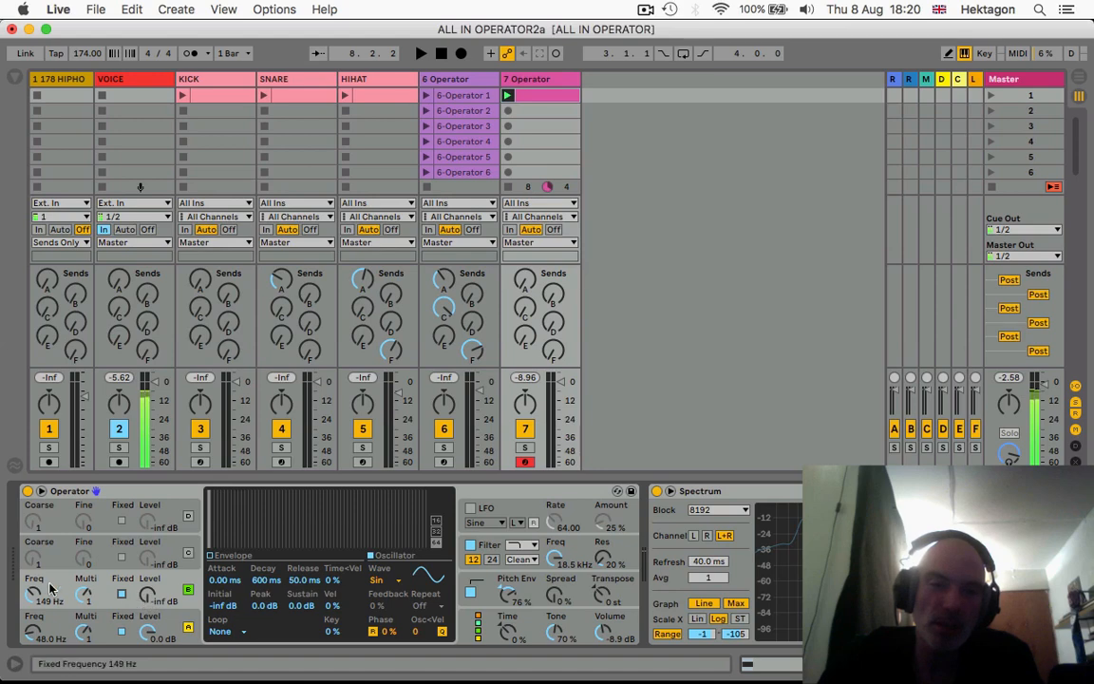
{"action": "double_click", "coordinate": [869, 565]}
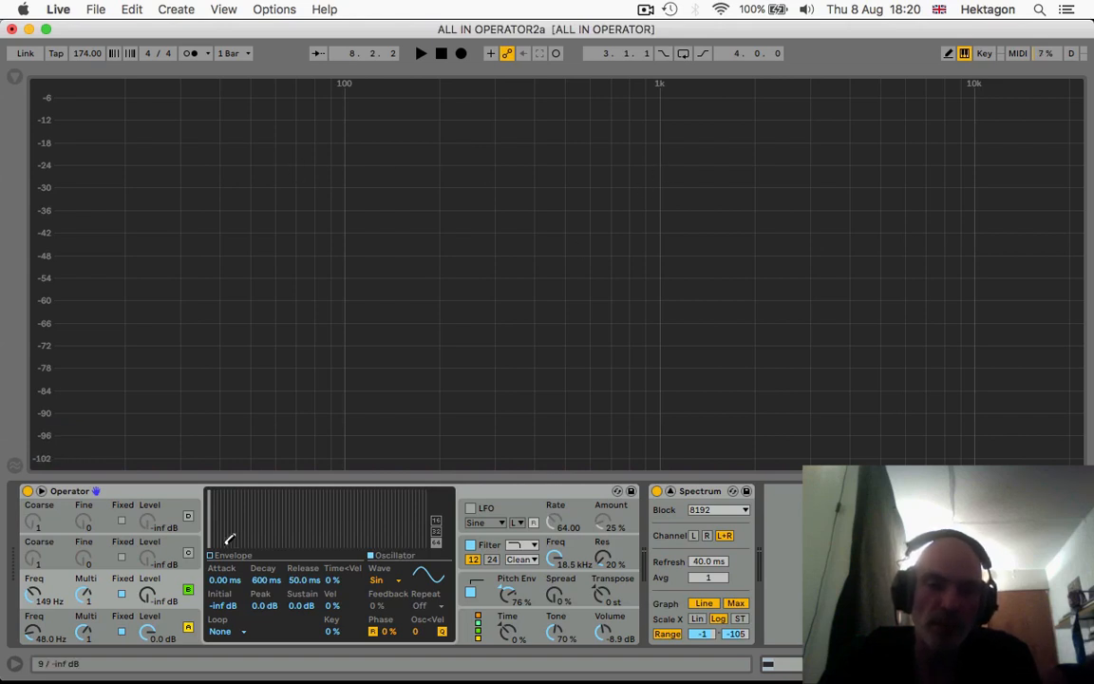
{"action": "left_click", "coordinate": [35, 640]}
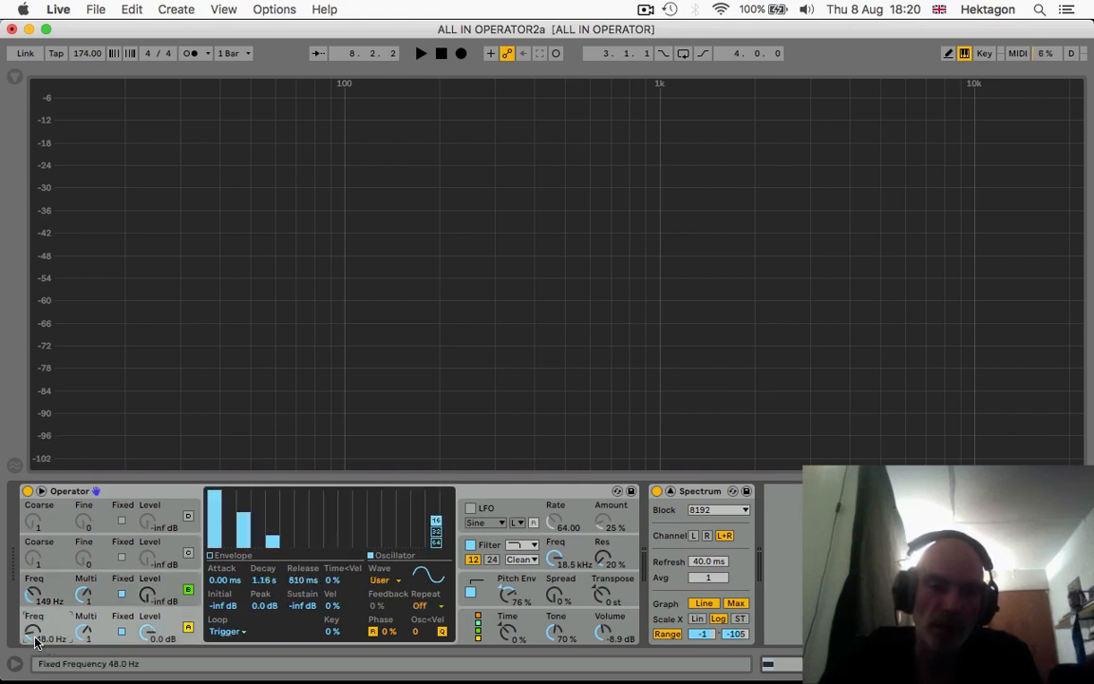
{"action": "left_click", "coordinate": [135, 604]}
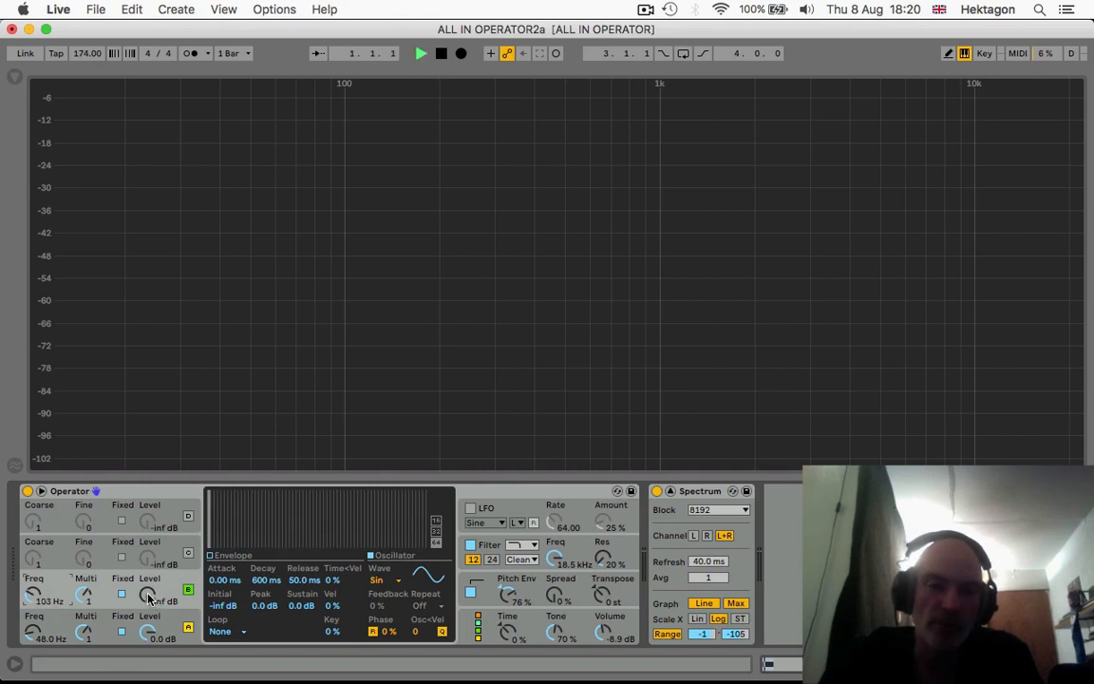
{"action": "left_click_drag", "start_coordinate": [149, 597], "coordinate": [149, 570]}
Set oscillator B's envelope to Trigger loop, -inf dB sustain, 311 ms decay and 351 ms release, with its level at -24 dB.
{"action": "left_click", "coordinate": [210, 557]}
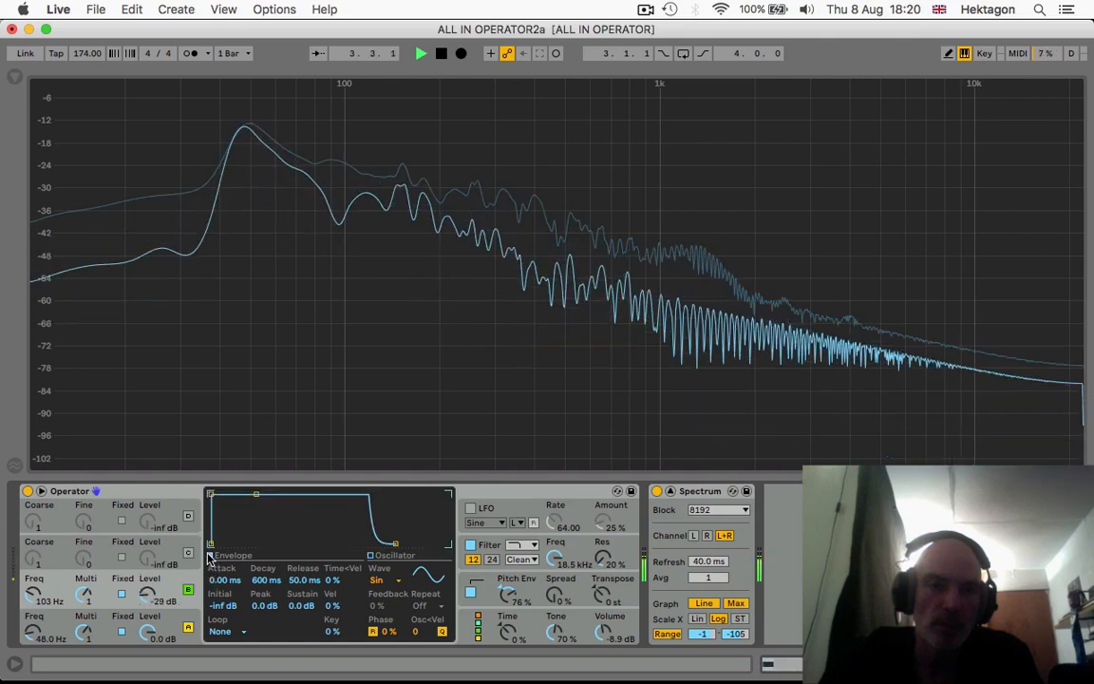
{"action": "left_click", "coordinate": [226, 628]}
{"action": "left_click", "coordinate": [224, 630]}
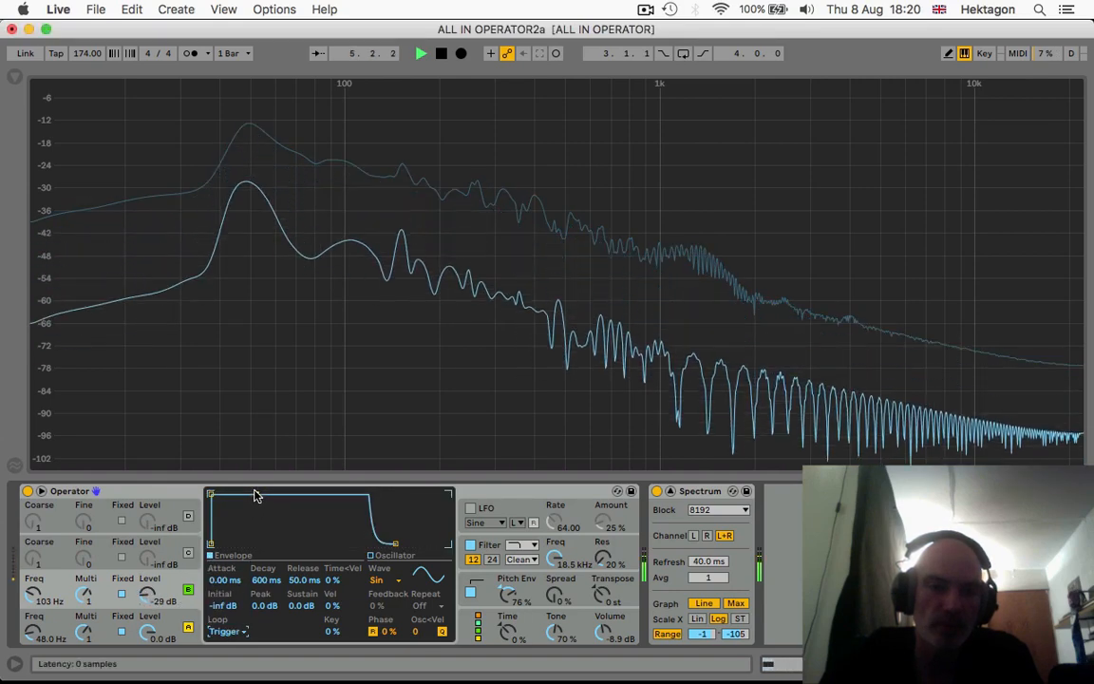
{"action": "left_click_drag", "start_coordinate": [255, 495], "coordinate": [254, 543]}
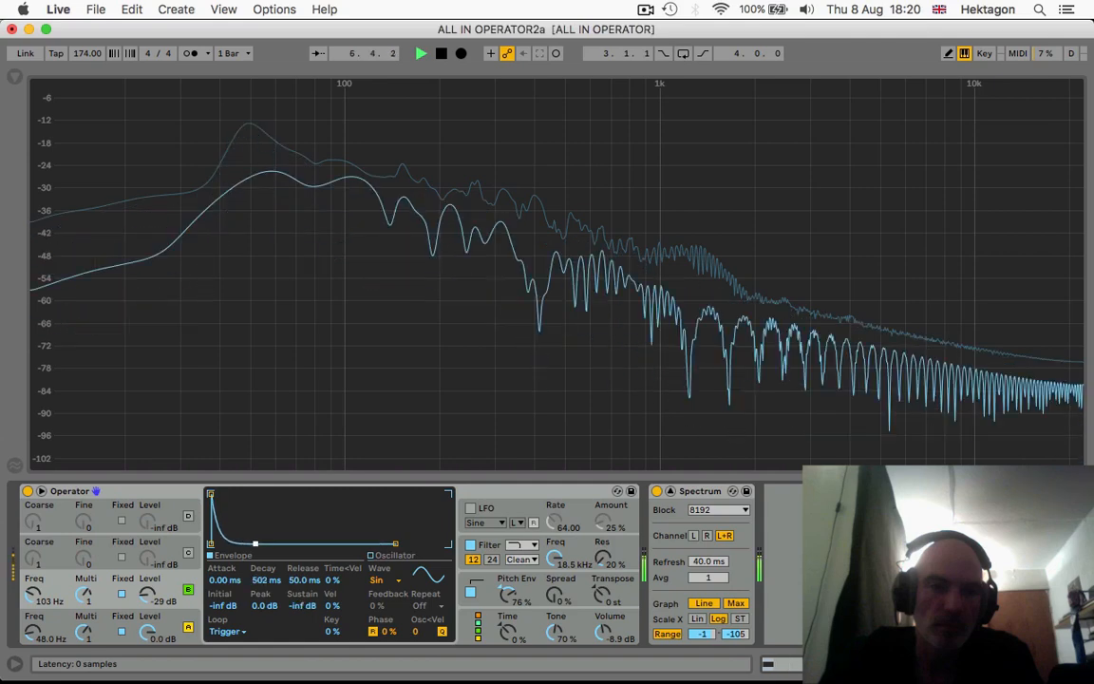
{"action": "left_click_drag", "start_coordinate": [150, 597], "coordinate": [150, 588]}
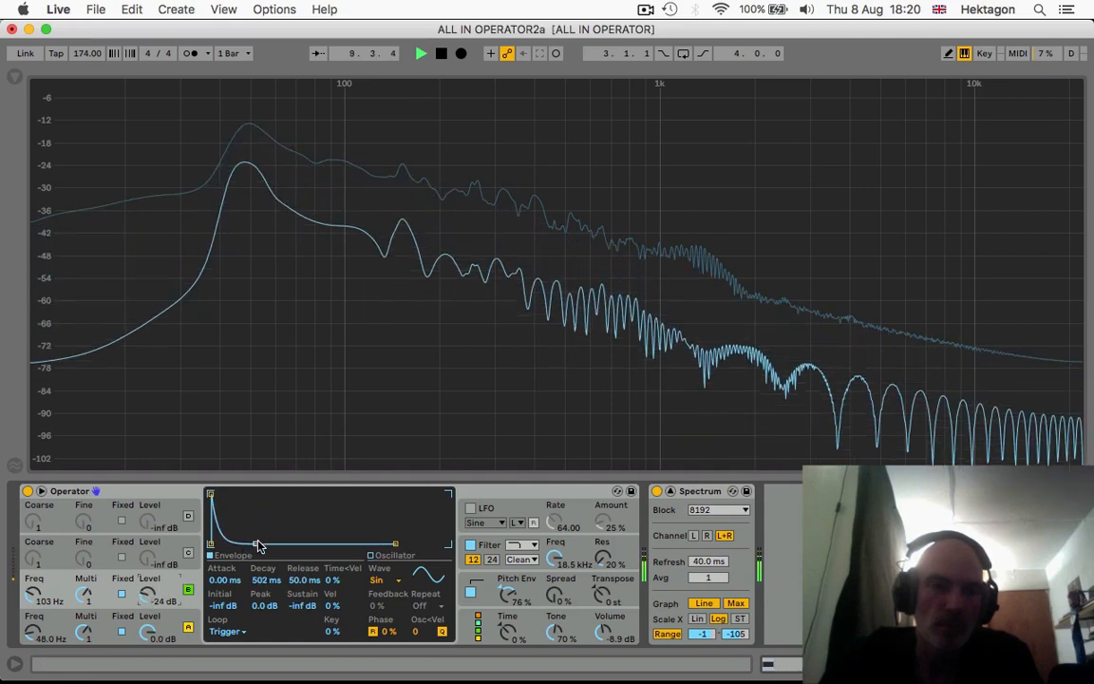
{"action": "left_click_drag", "start_coordinate": [256, 545], "coordinate": [258, 545]}
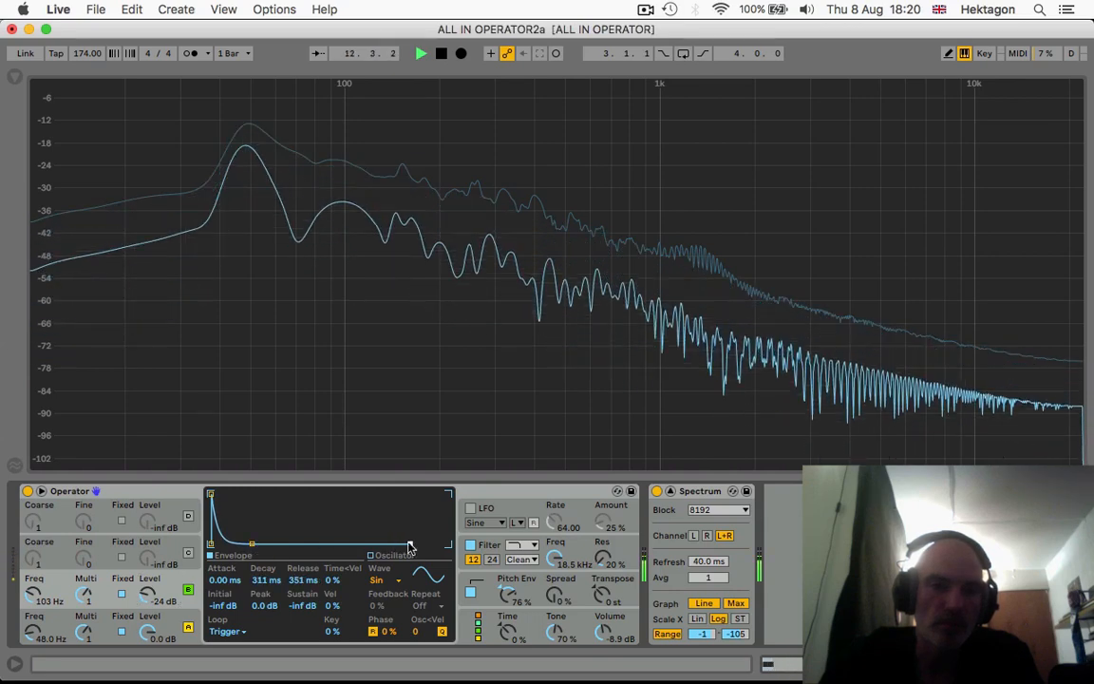
{"action": "mouse_move", "coordinate": [33, 595]}
{"action": "left_mouse_down"}
{"action": "mouse_move", "coordinate": [33, 608]}
{"action": "mouse_move", "coordinate": [33, 579]}
{"action": "mouse_move", "coordinate": [33, 594]}
{"action": "left_mouse_up"}
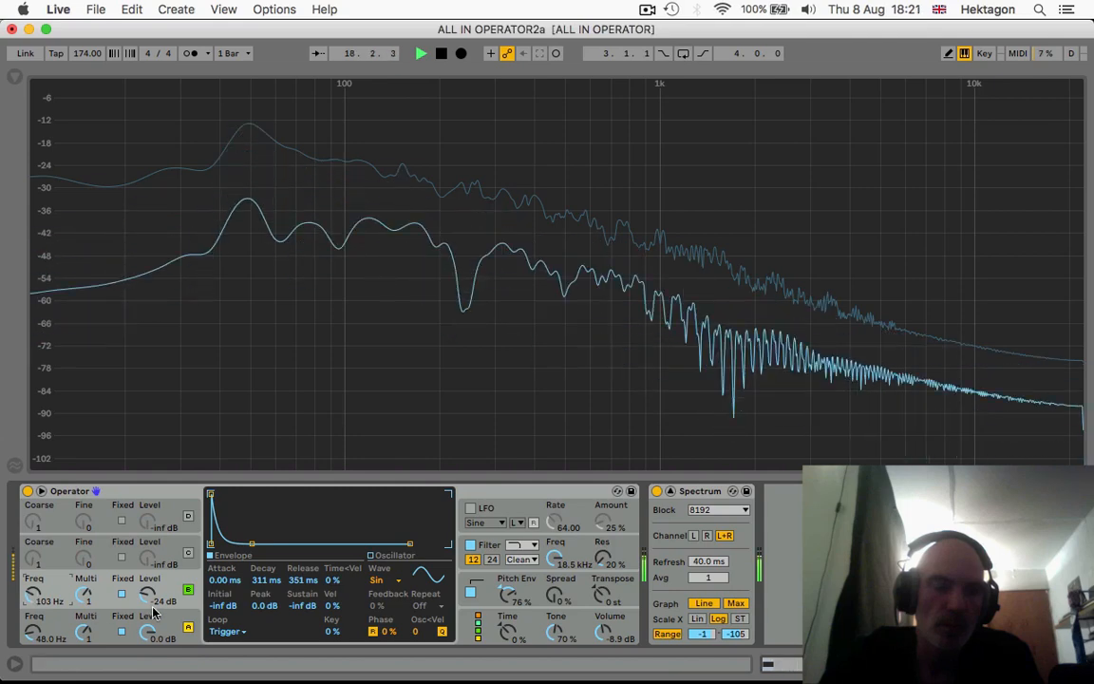
{"action": "key", "text": "space"}
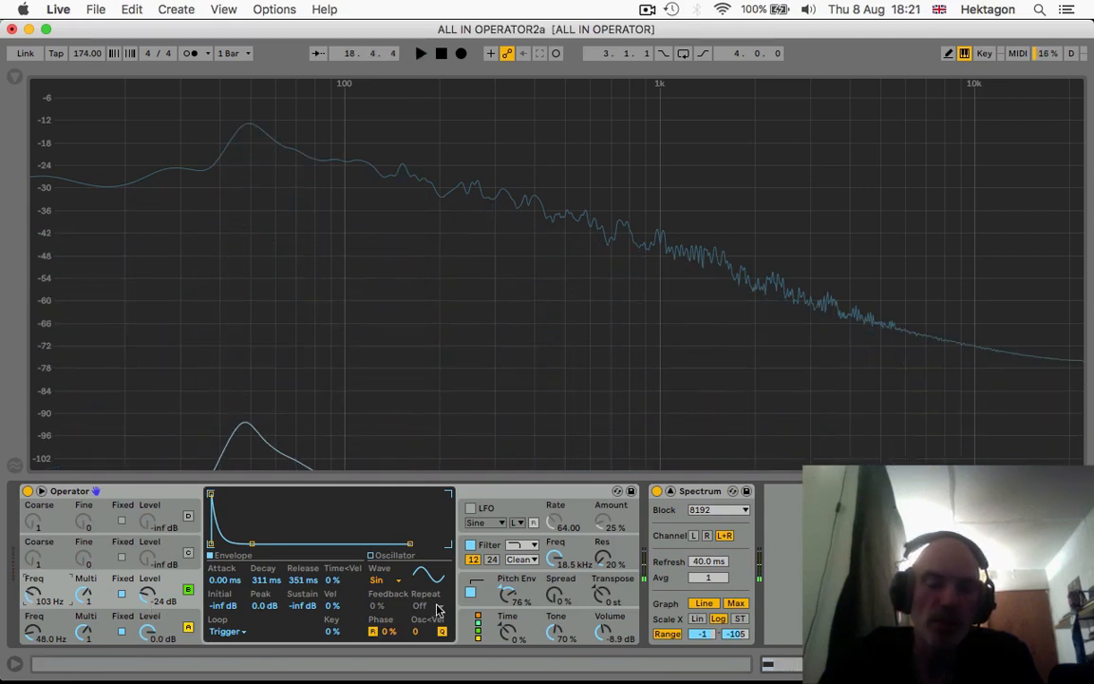
Collapse the enlarged Spectrum display and duplicate the 7 Operator track.
{"action": "double_click", "coordinate": [577, 264]}
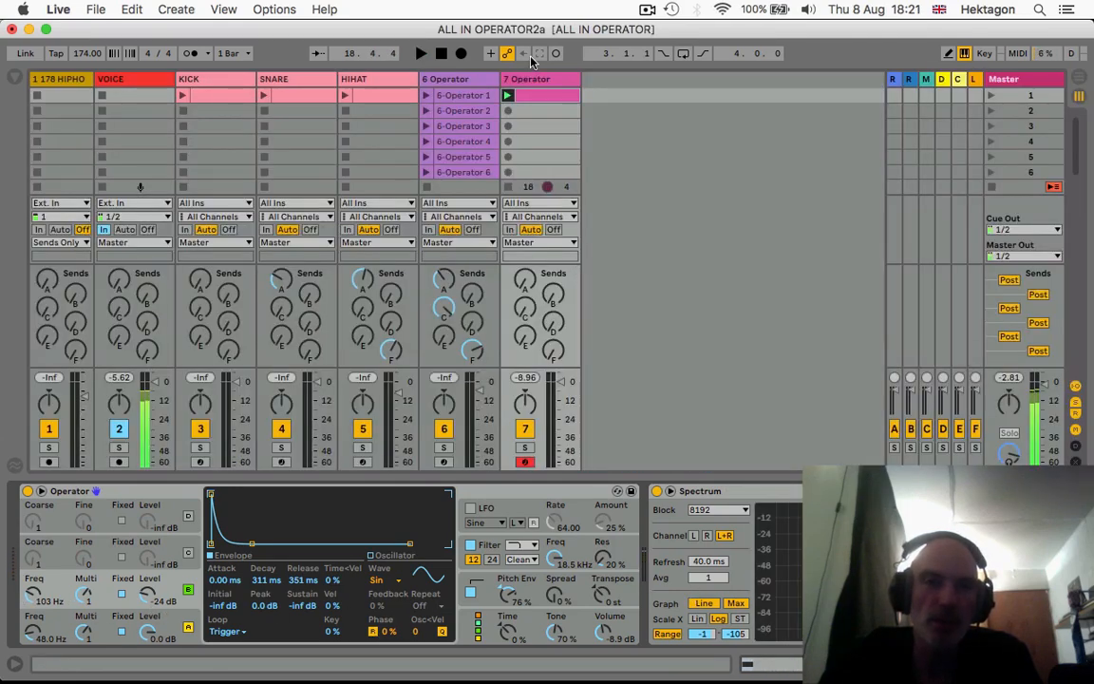
{"action": "right_click", "coordinate": [535, 80]}
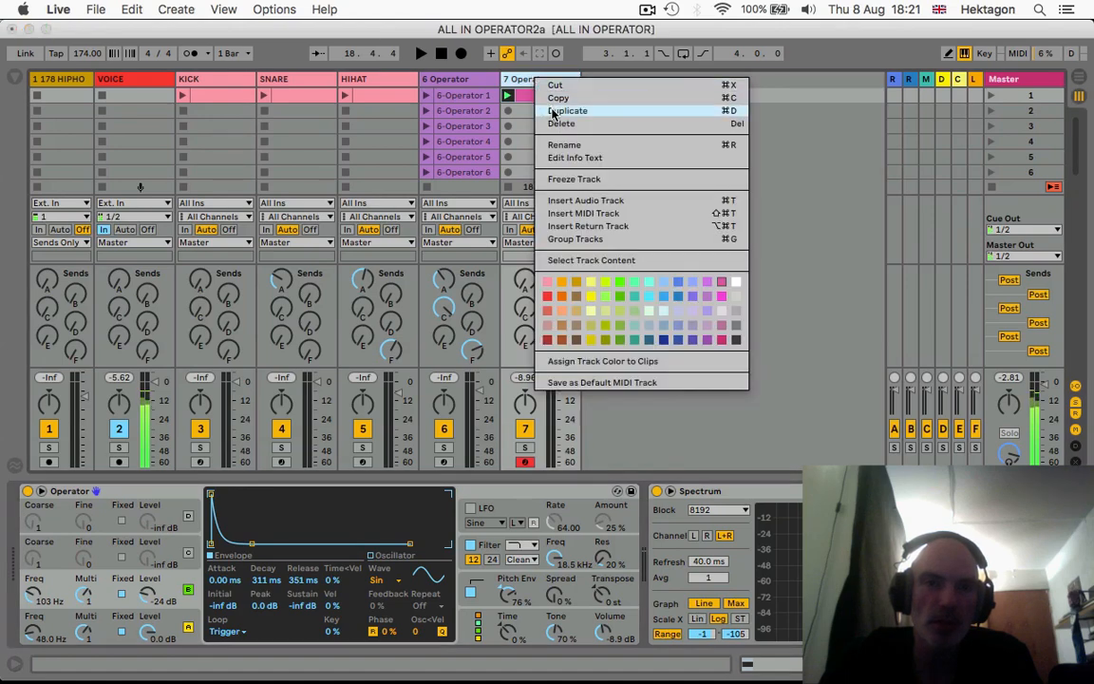
{"action": "left_click", "coordinate": [553, 112]}
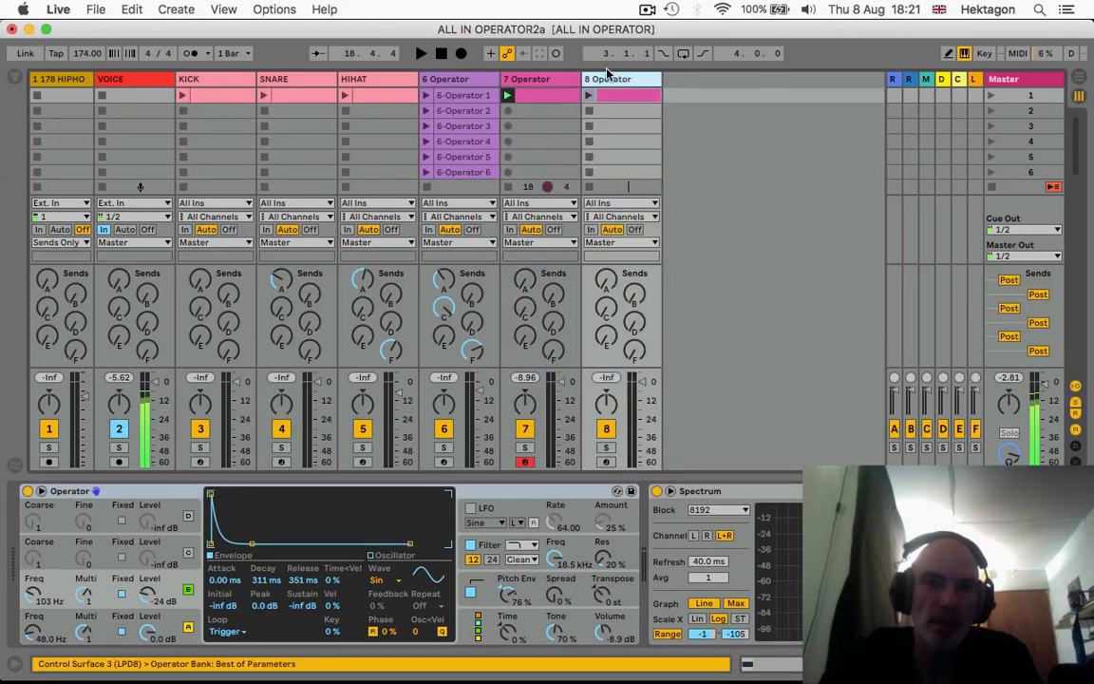
In the 8 Operator clip, move the middle C3 note to 1.3 and delete the note at the clip's start.
{"action": "double_click", "coordinate": [625, 98]}
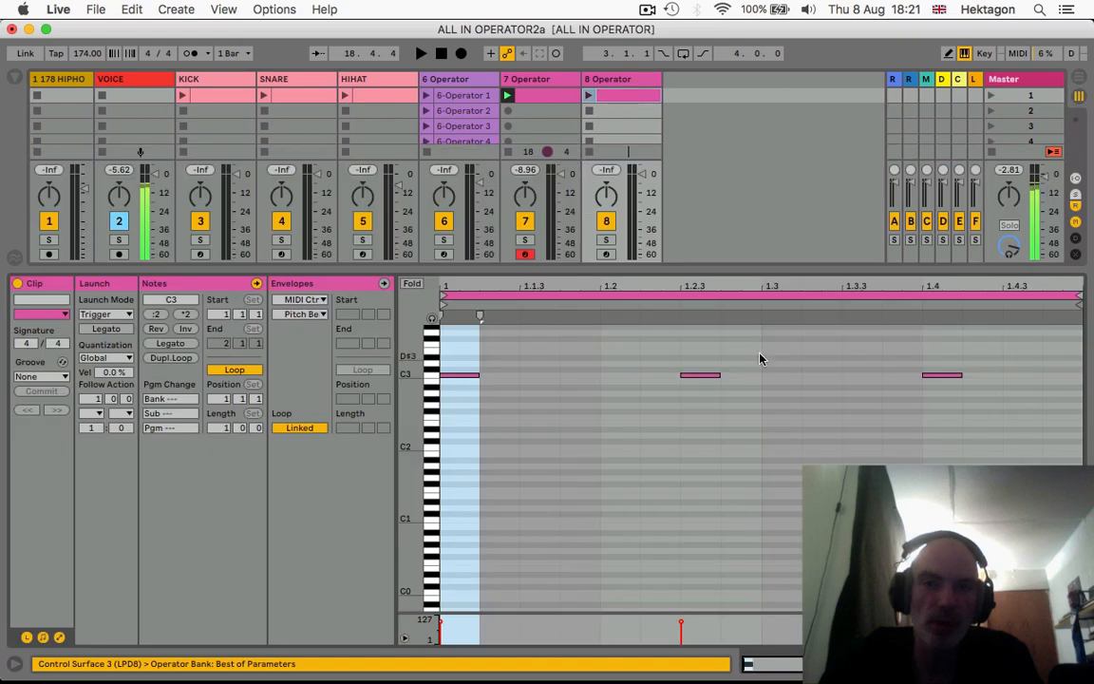
{"action": "left_click_drag", "start_coordinate": [702, 379], "coordinate": [782, 380]}
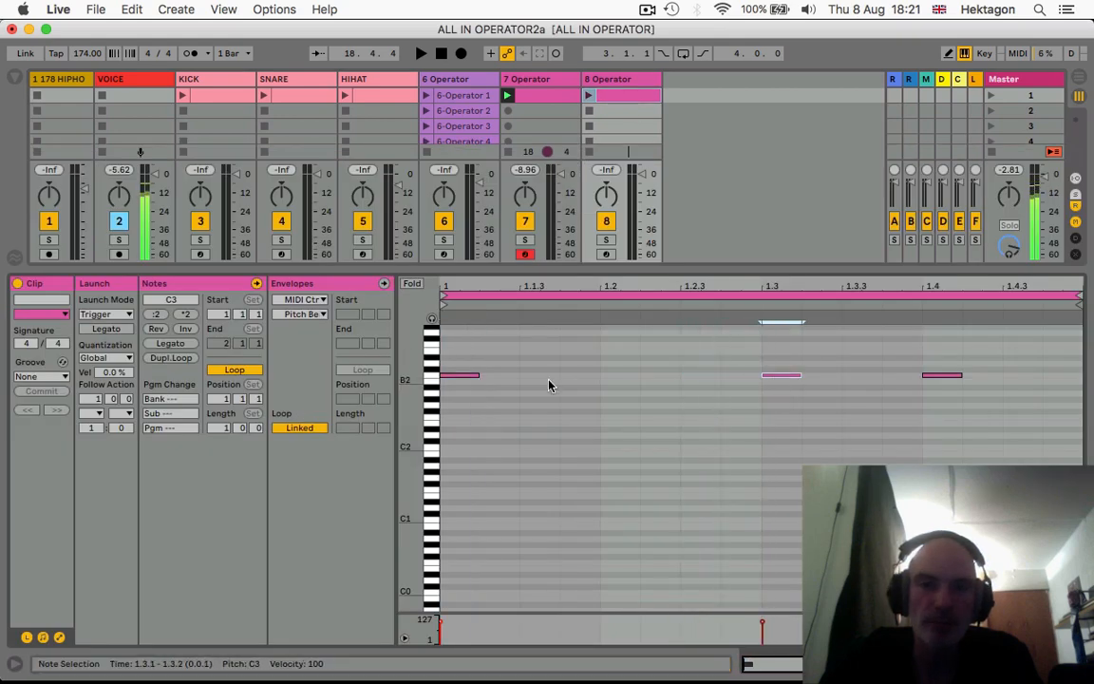
{"action": "left_click", "coordinate": [488, 347]}
{"action": "left_click_drag", "start_coordinate": [475, 377], "coordinate": [446, 447]}
{"action": "key", "text": "Delete"}
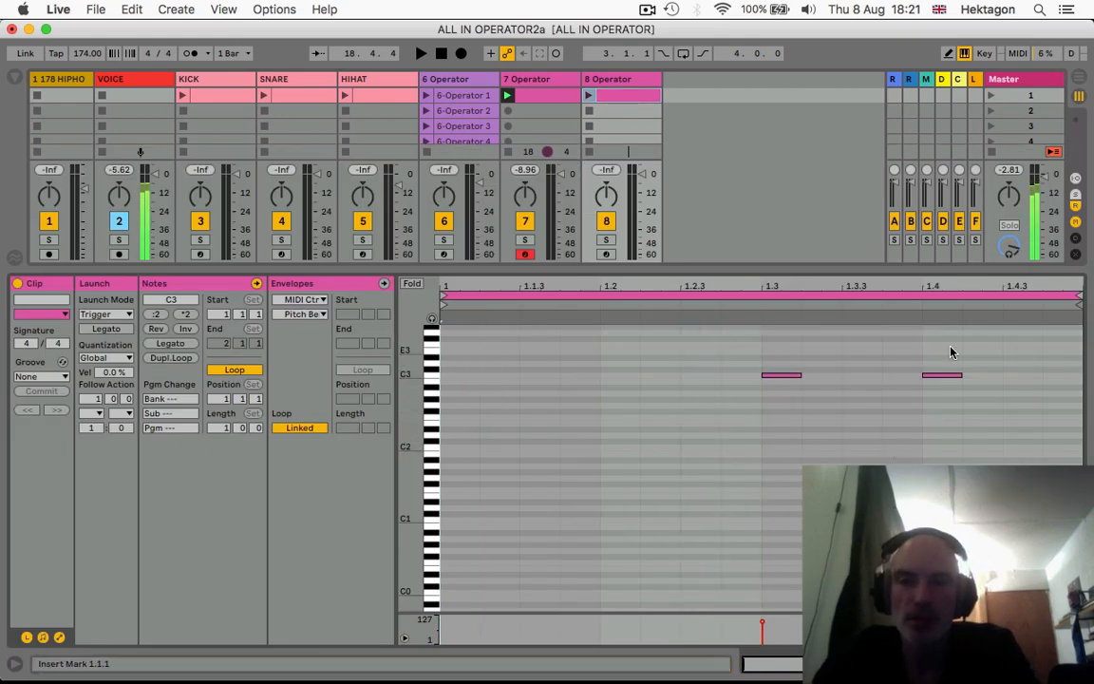
Delete the C3 note at 1.4 in the 8 Operator clip, then play that clip with track 7's clip stopped.
{"action": "left_click_drag", "start_coordinate": [955, 350], "coordinate": [929, 470]}
{"action": "key", "text": "Delete"}
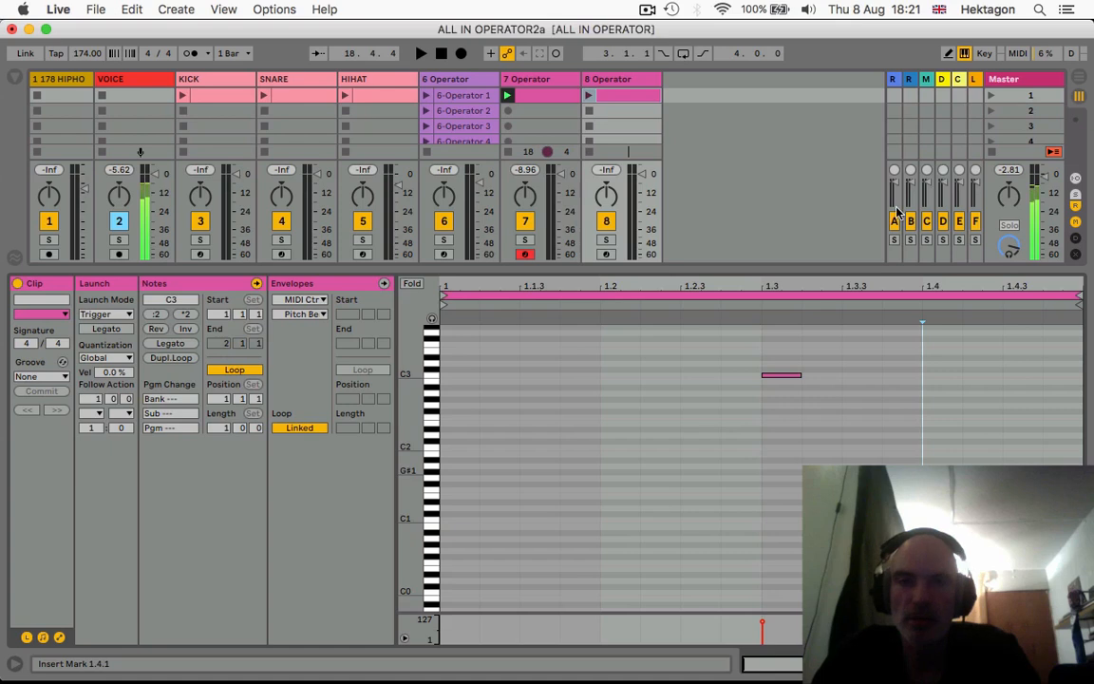
{"action": "left_click", "coordinate": [589, 96]}
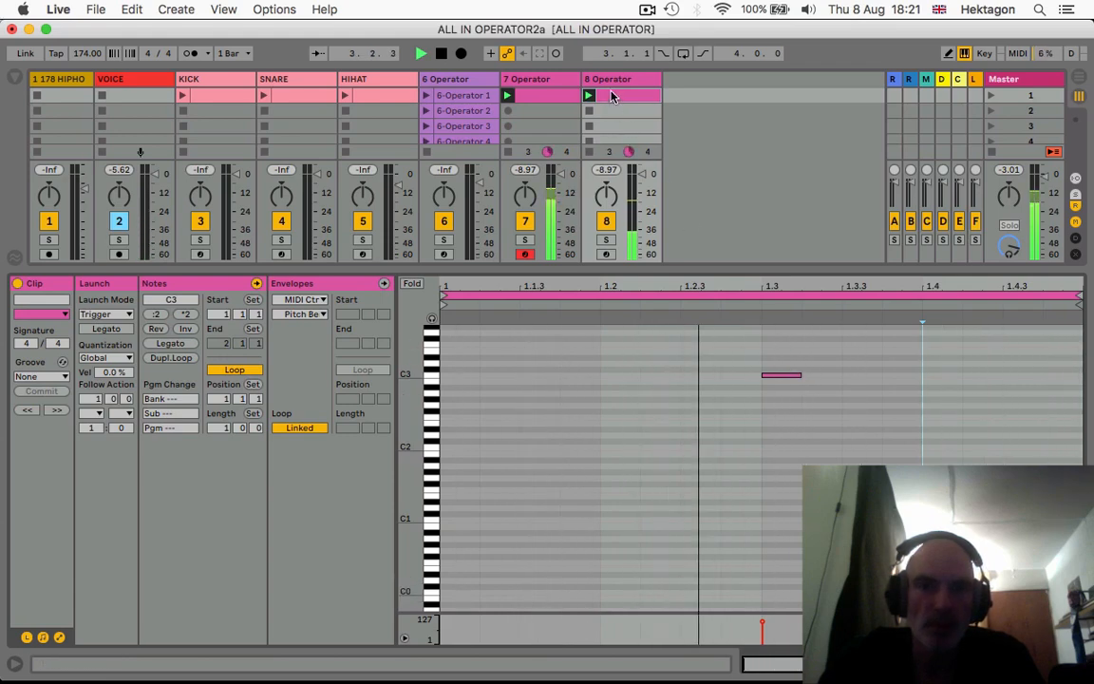
{"action": "key", "text": "shift+Tab"}
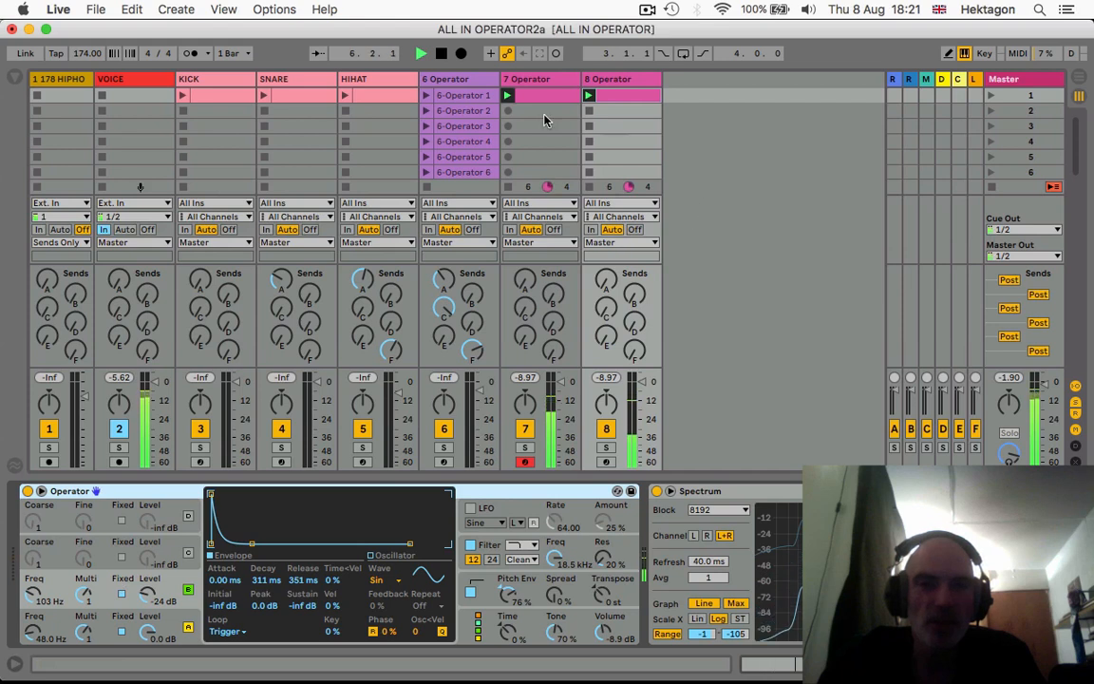
{"action": "left_click", "coordinate": [508, 187]}
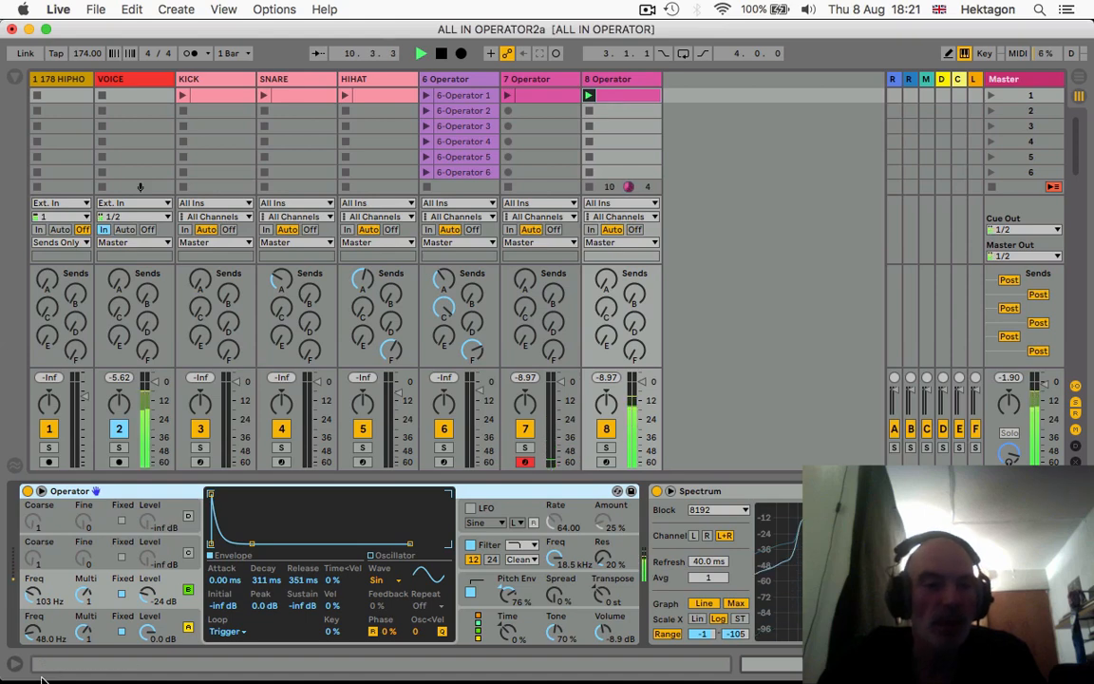
Set oscillator A to 151 Hz with a 395 ms decay, and raise oscillator B's fixed frequency to 235 Hz.
{"action": "left_click_drag", "start_coordinate": [33, 631], "coordinate": [34, 604]}
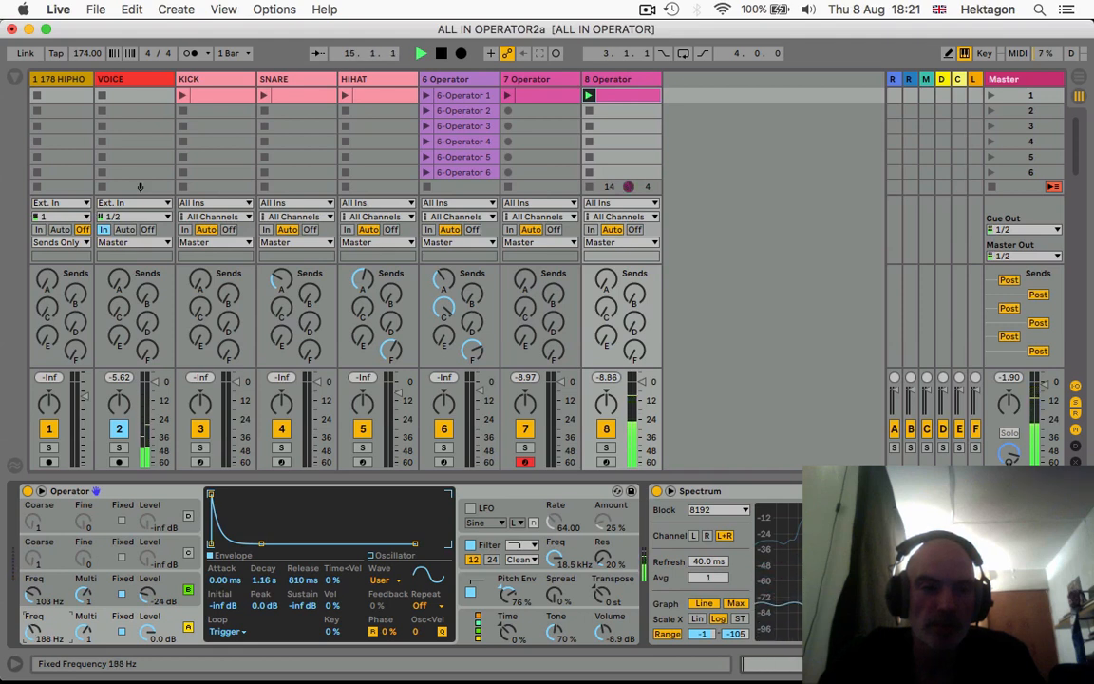
{"action": "left_click_drag", "start_coordinate": [33, 595], "coordinate": [33, 581]}
{"action": "left_click", "coordinate": [28, 615]}
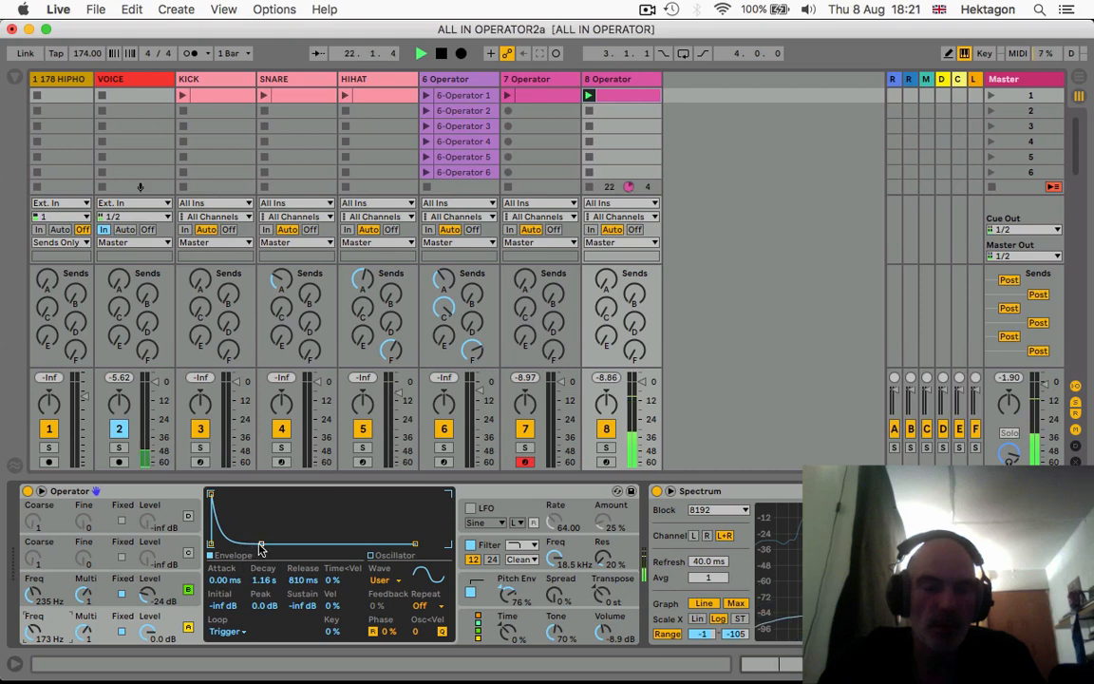
{"action": "left_click_drag", "start_coordinate": [263, 549], "coordinate": [254, 545]}
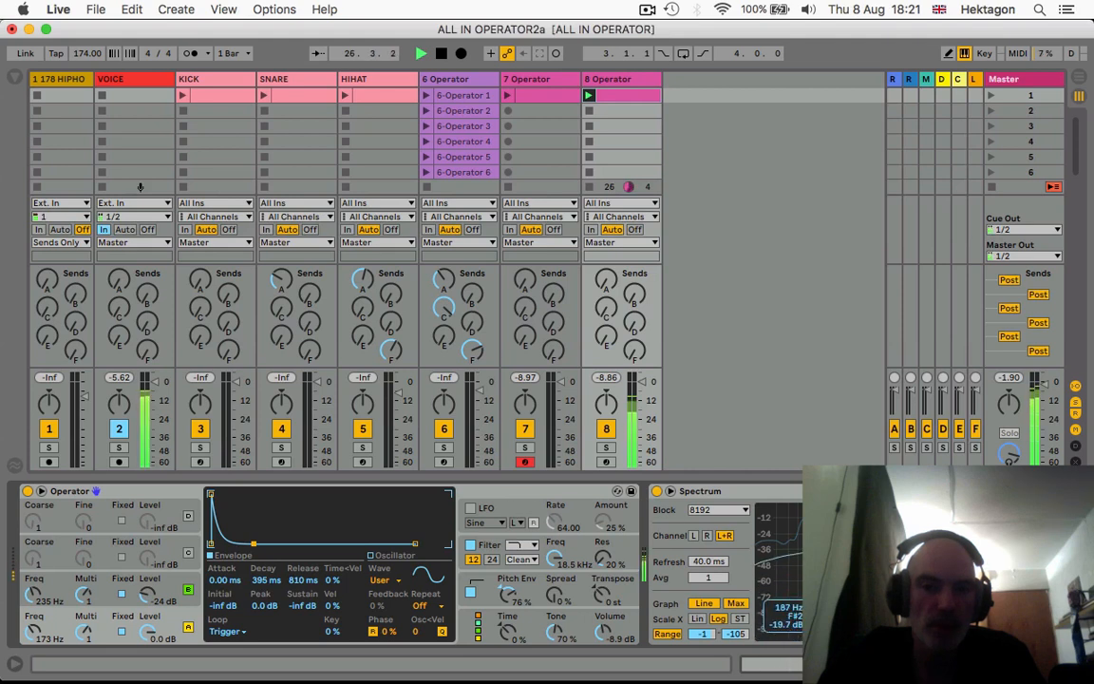
{"action": "left_click_drag", "start_coordinate": [34, 630], "coordinate": [33, 632]}
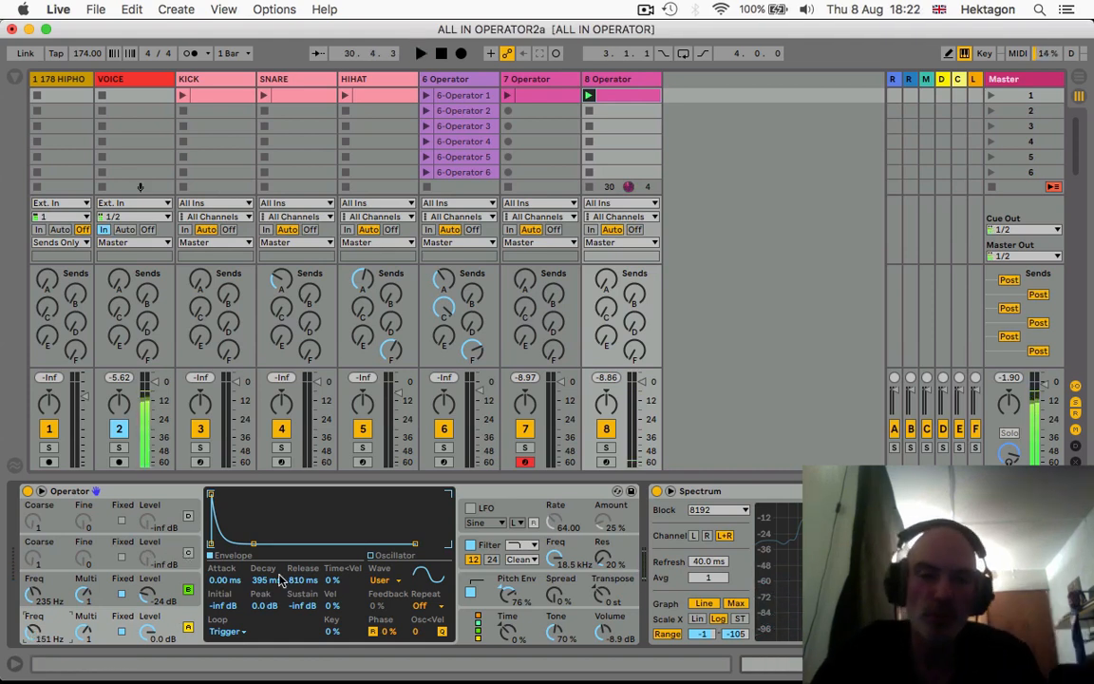
Switch Operator to the two-by-two algorithm of parallel oscillator pairs and review oscillators A and C.
{"action": "left_click", "coordinate": [477, 631]}
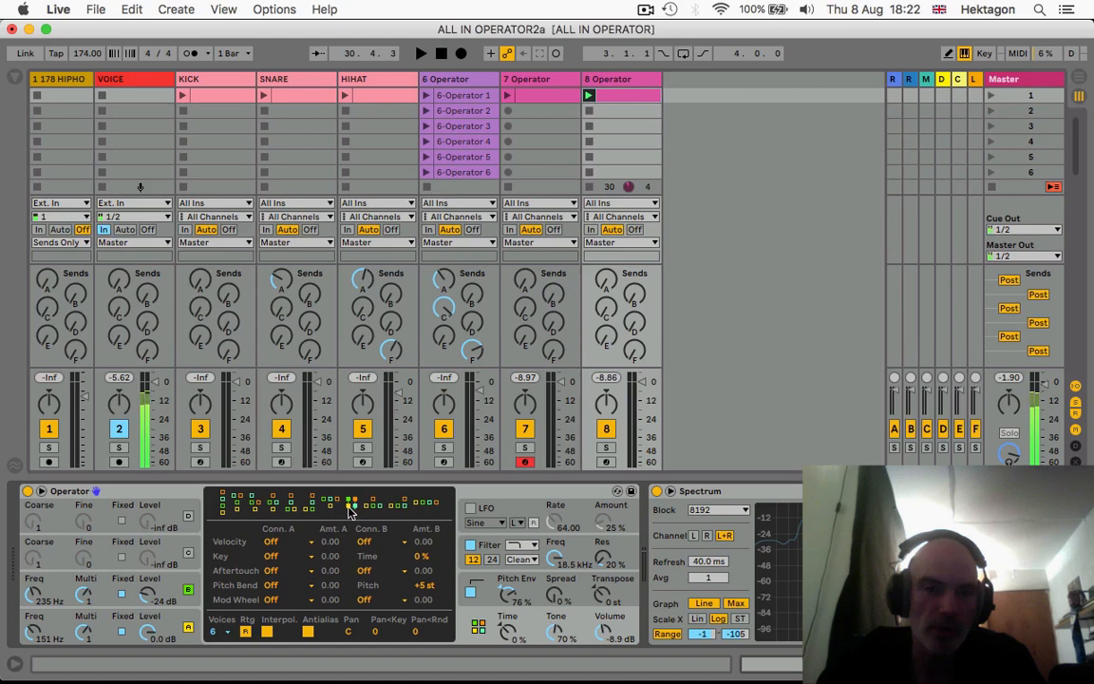
{"action": "left_click", "coordinate": [173, 637]}
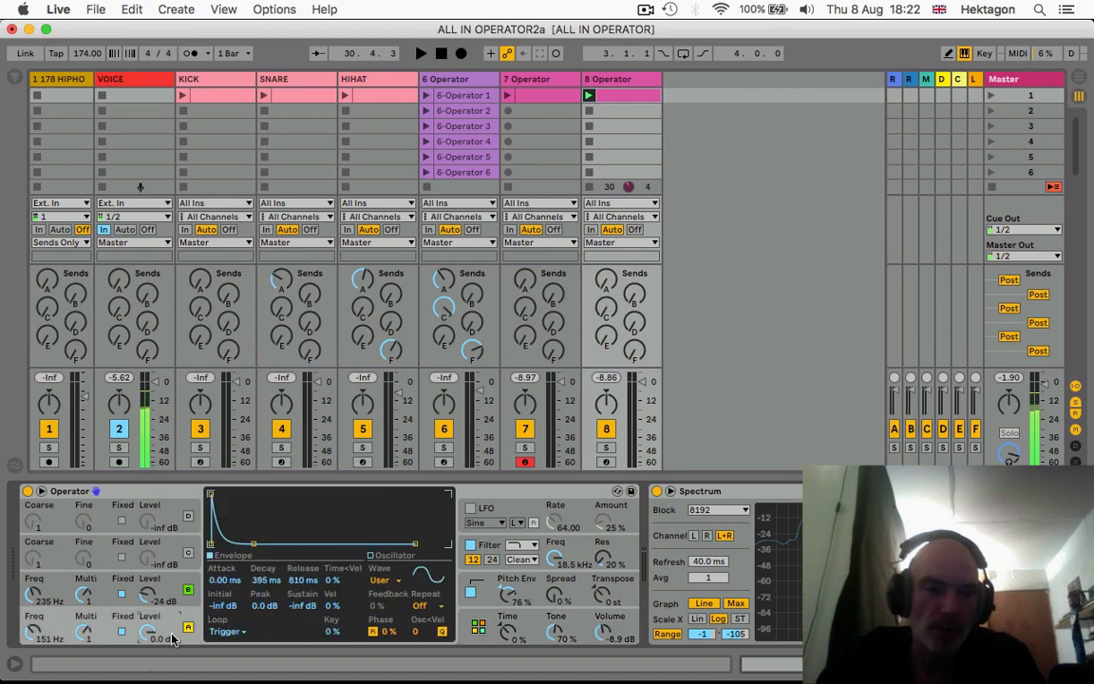
{"action": "left_click", "coordinate": [173, 554]}
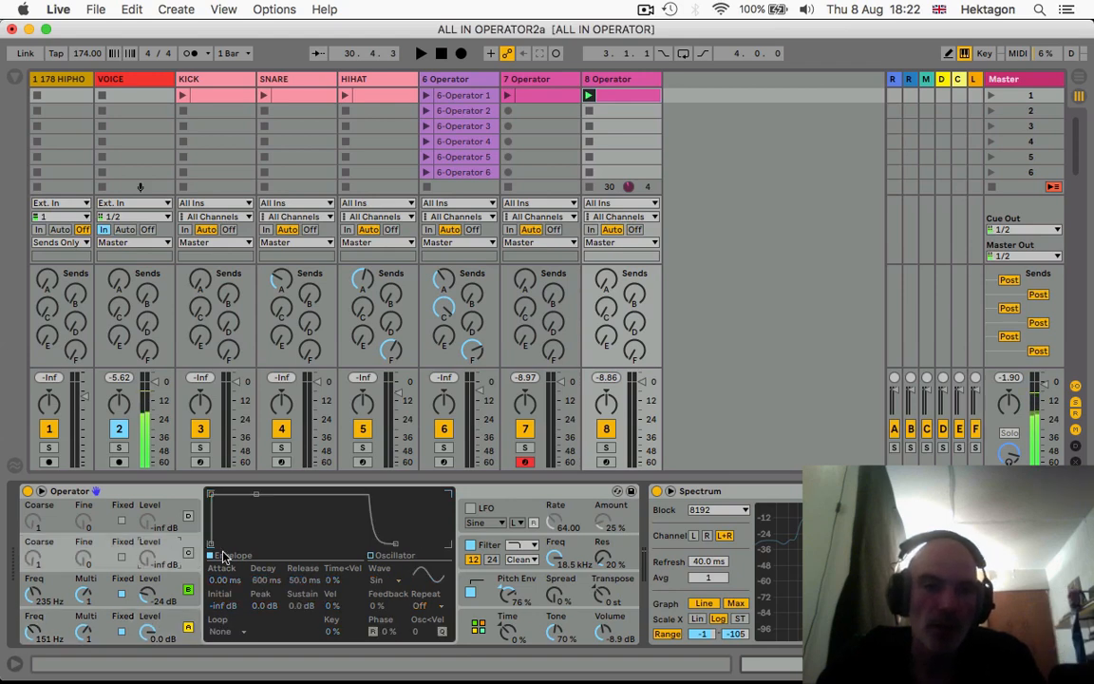
{"action": "left_click", "coordinate": [477, 629]}
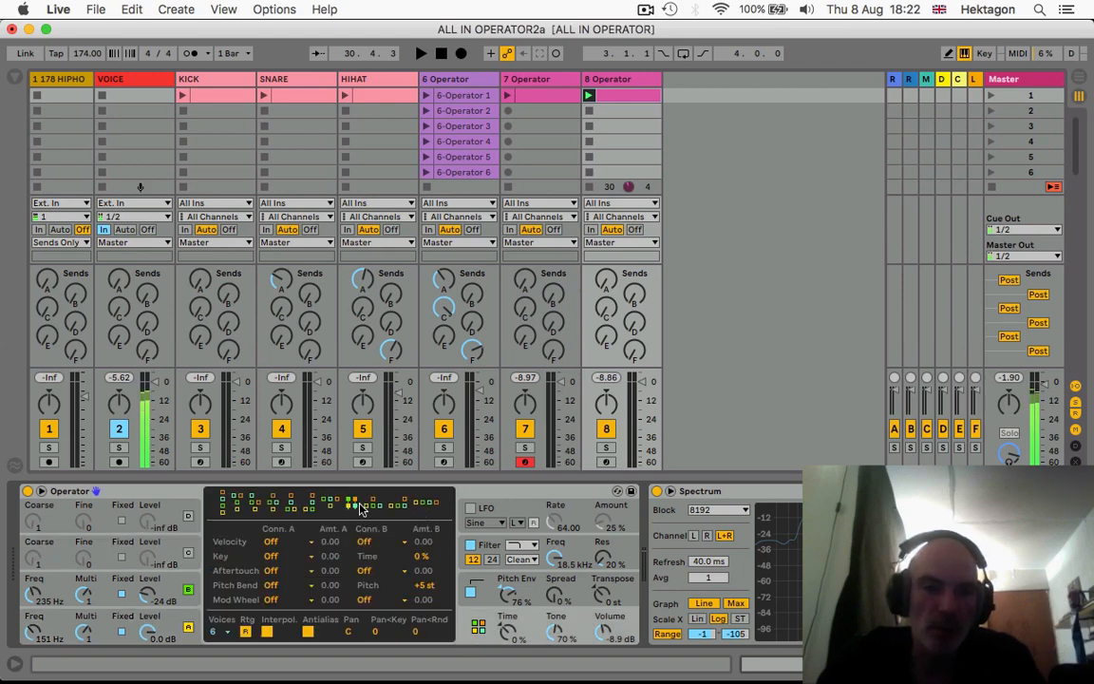
Turn on oscillators C and D at 0.0 dB, giving C a fixed frequency of 468 Hz and a multiplier of 10.
{"action": "left_click", "coordinate": [189, 554]}
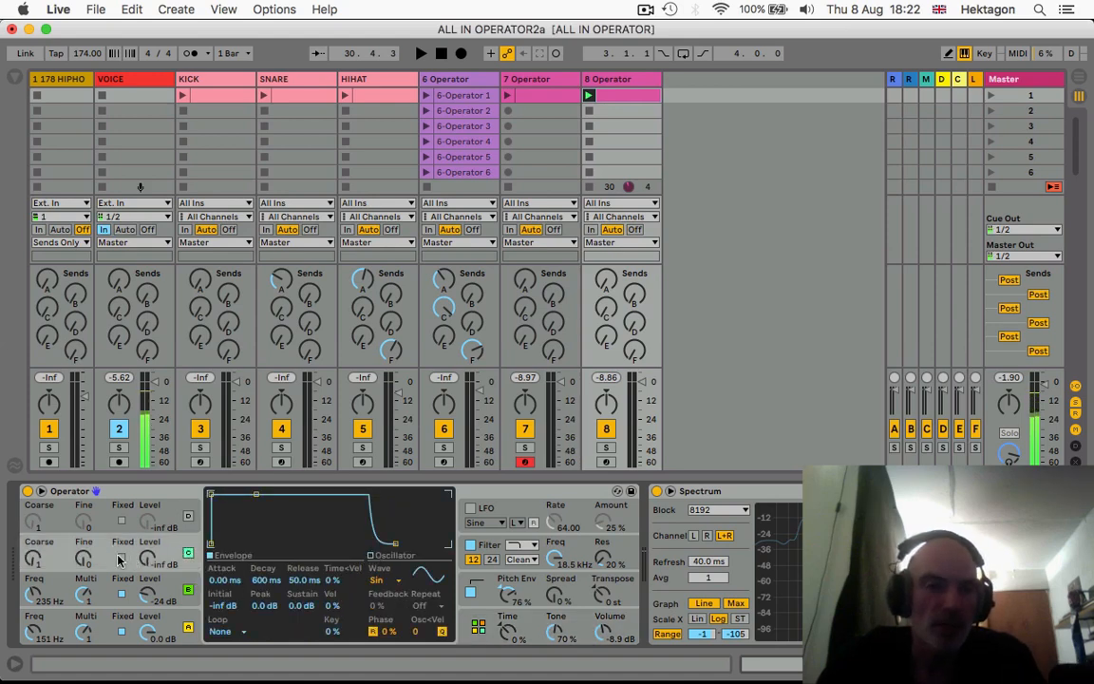
{"action": "left_click", "coordinate": [121, 558]}
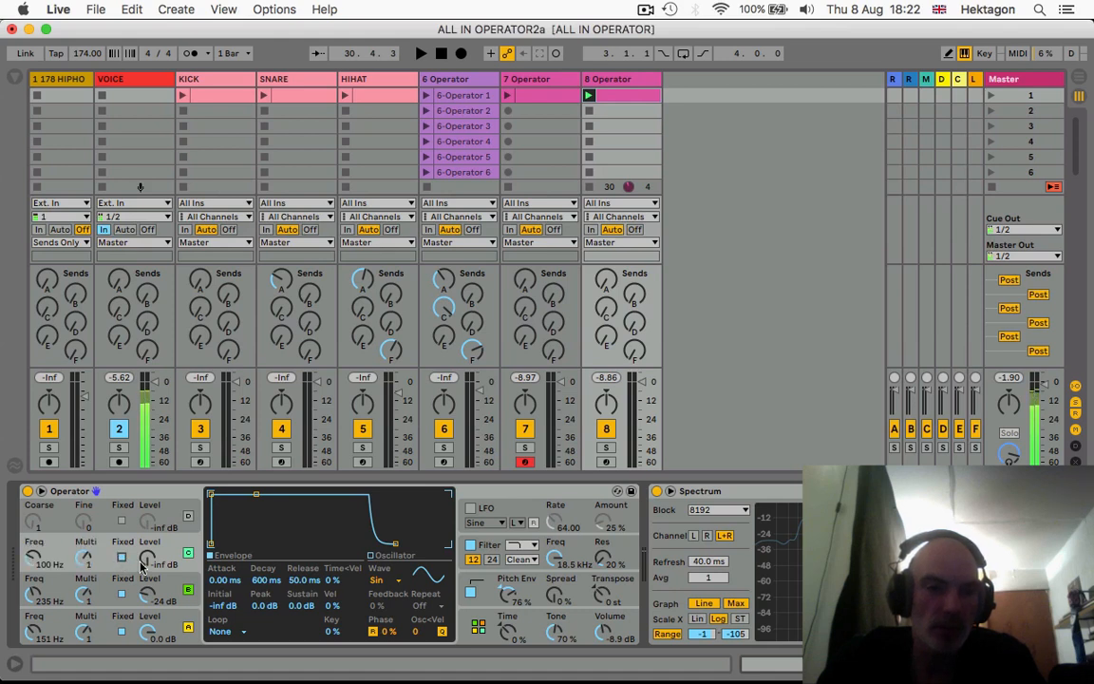
{"action": "left_click_drag", "start_coordinate": [32, 556], "coordinate": [33, 522]}
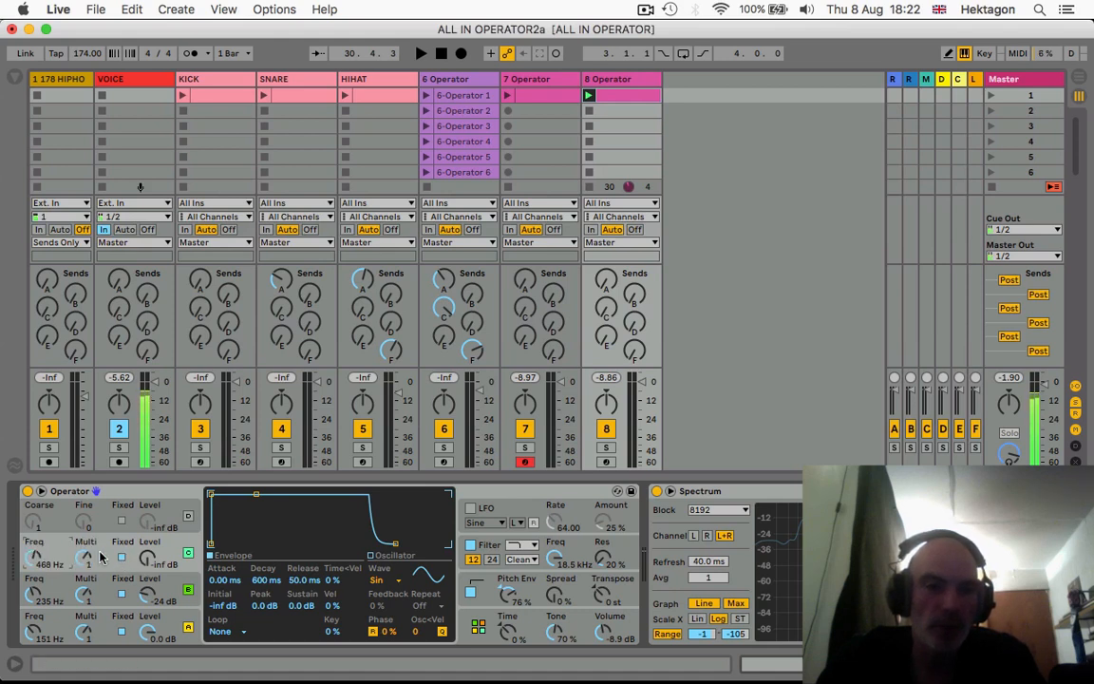
{"action": "left_click_drag", "start_coordinate": [86, 556], "coordinate": [87, 523]}
{"action": "left_click_drag", "start_coordinate": [147, 558], "coordinate": [148, 513]}
{"action": "key", "text": "space"}
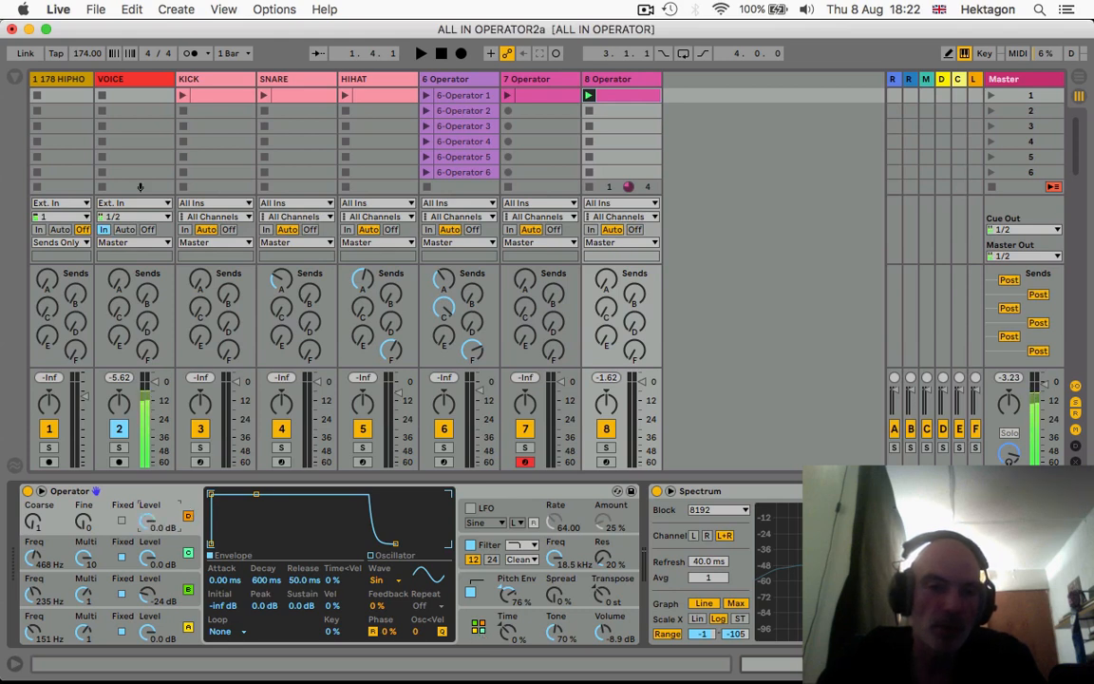
Set oscillator D to a fixed 1.84 kHz with multiplier 10 and 89% feedback, and raise oscillator C's frequency to 2.00 kHz.
{"action": "left_click", "coordinate": [120, 522]}
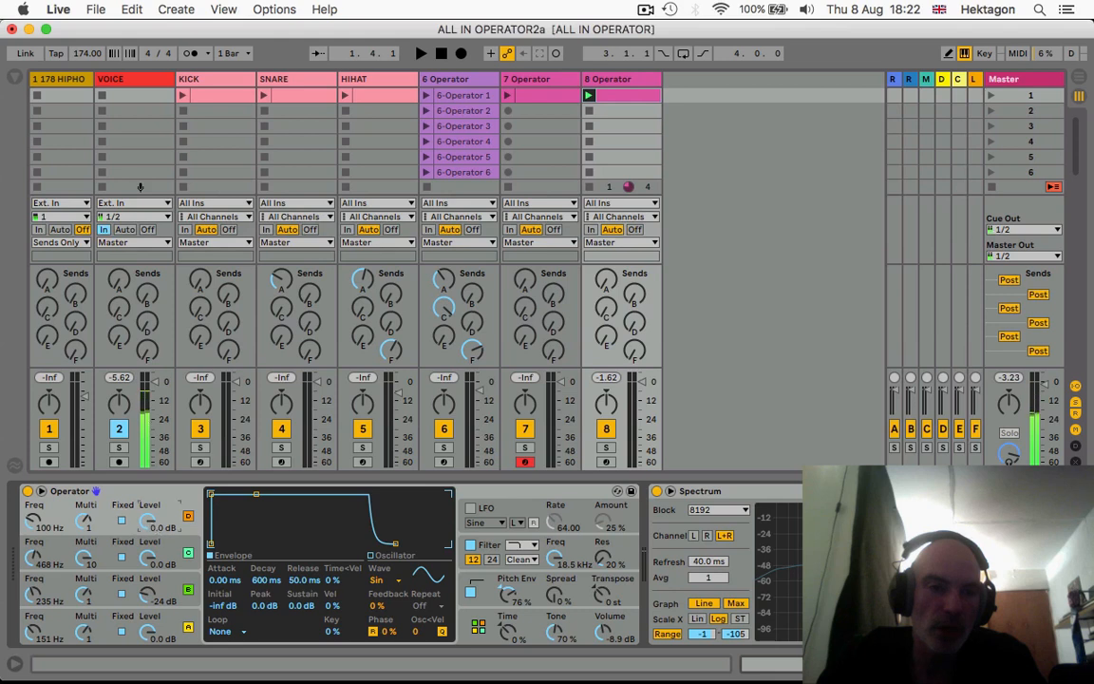
{"action": "key", "text": "space"}
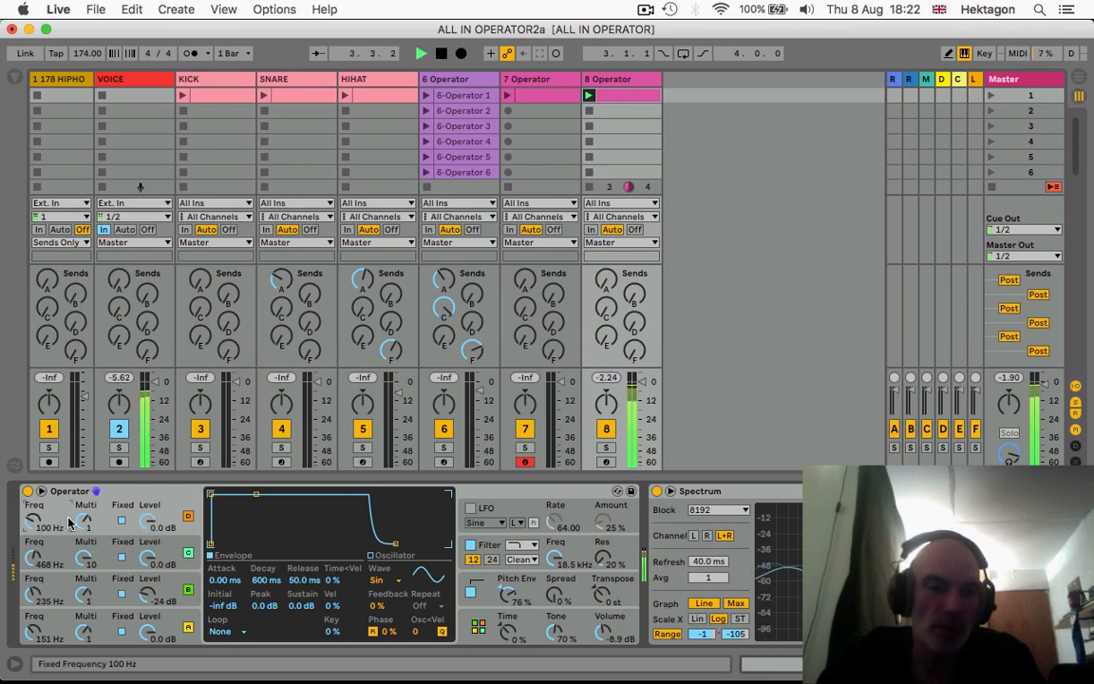
{"action": "left_click_drag", "start_coordinate": [83, 521], "coordinate": [35, 497]}
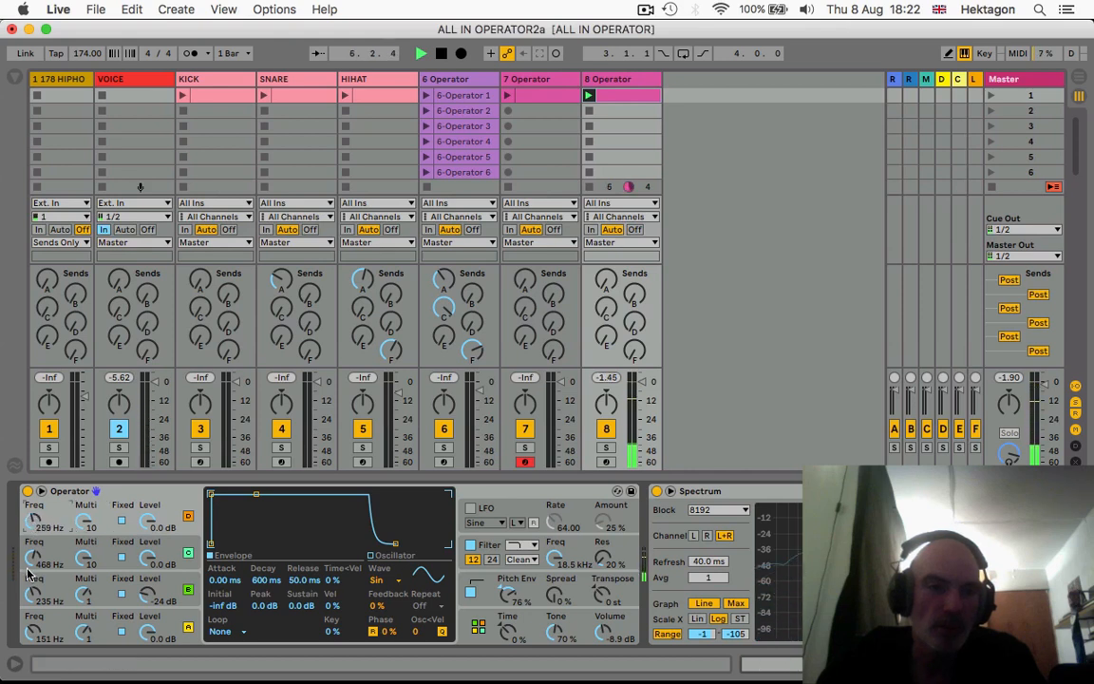
{"action": "left_click_drag", "start_coordinate": [34, 559], "coordinate": [35, 470]}
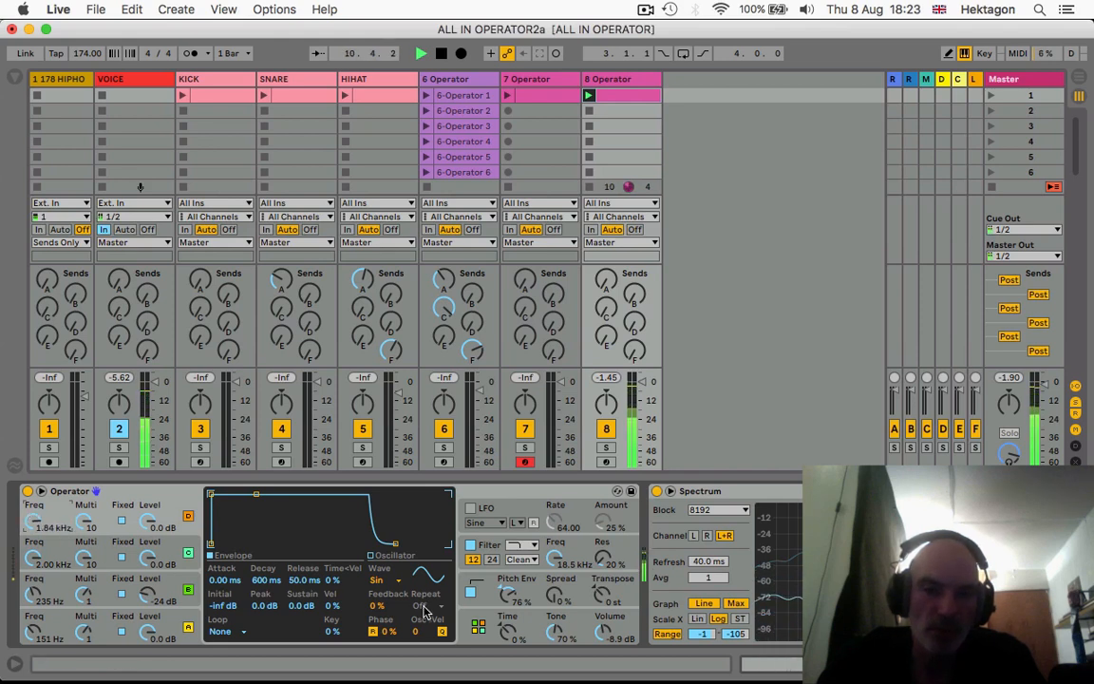
{"action": "left_click_drag", "start_coordinate": [381, 608], "coordinate": [380, 553]}
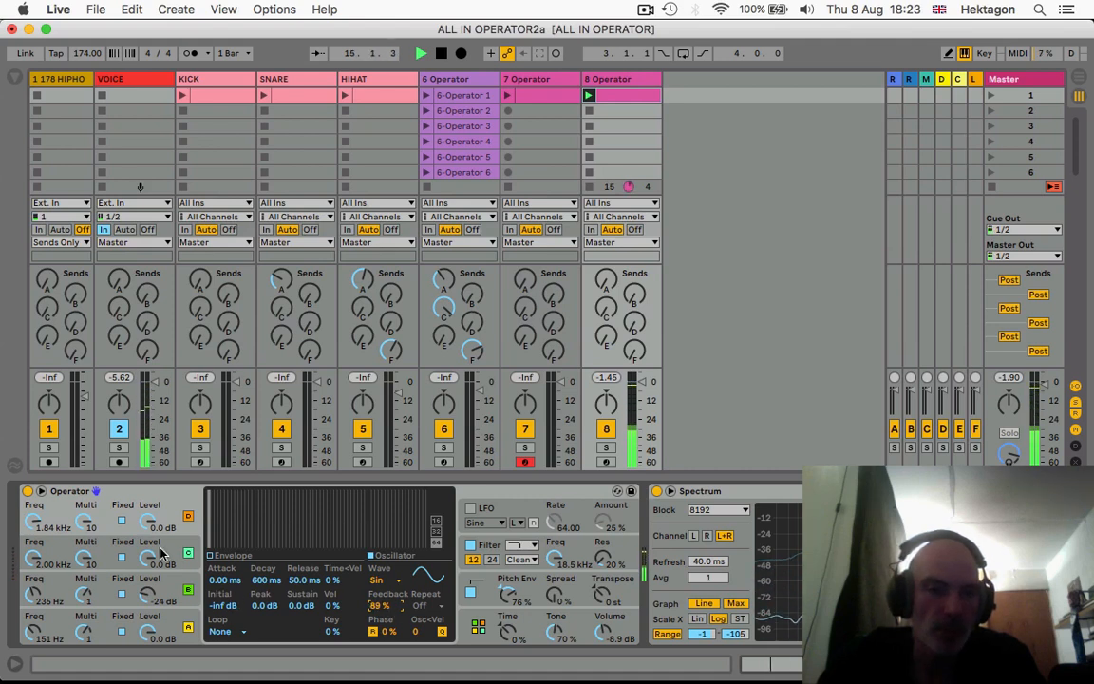
Shape oscillator C's envelope with Trigger loop, 0.49 ms attack, -inf dB peak, 3.73 ms decay and 245 ms release.
{"action": "left_click", "coordinate": [213, 557]}
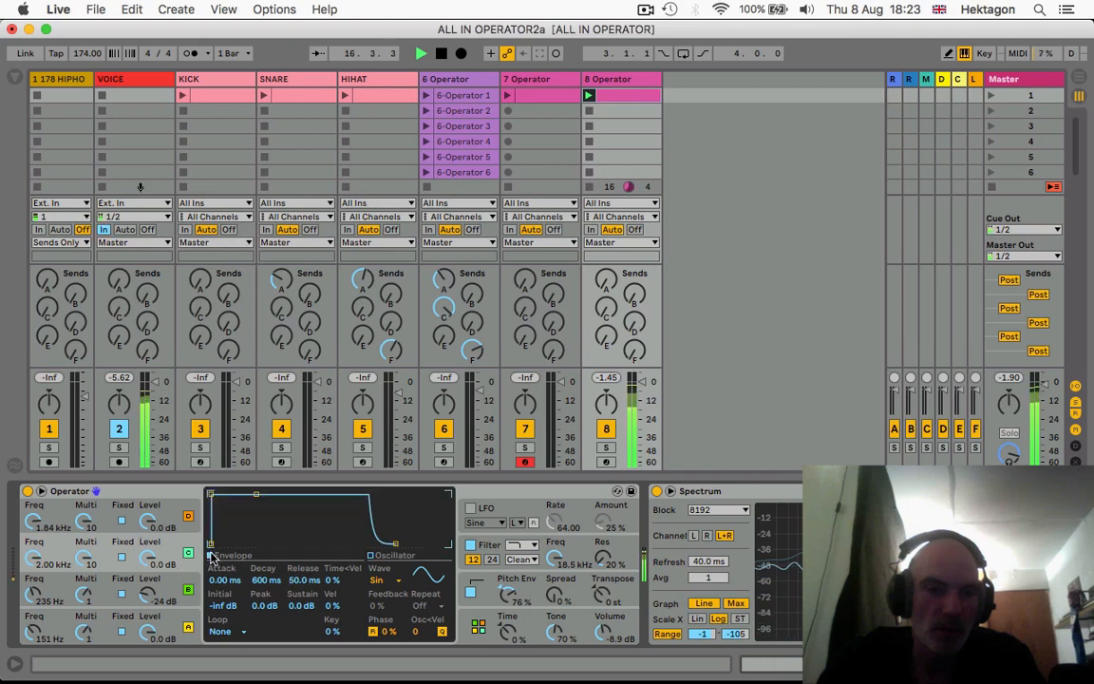
{"action": "left_click", "coordinate": [224, 632]}
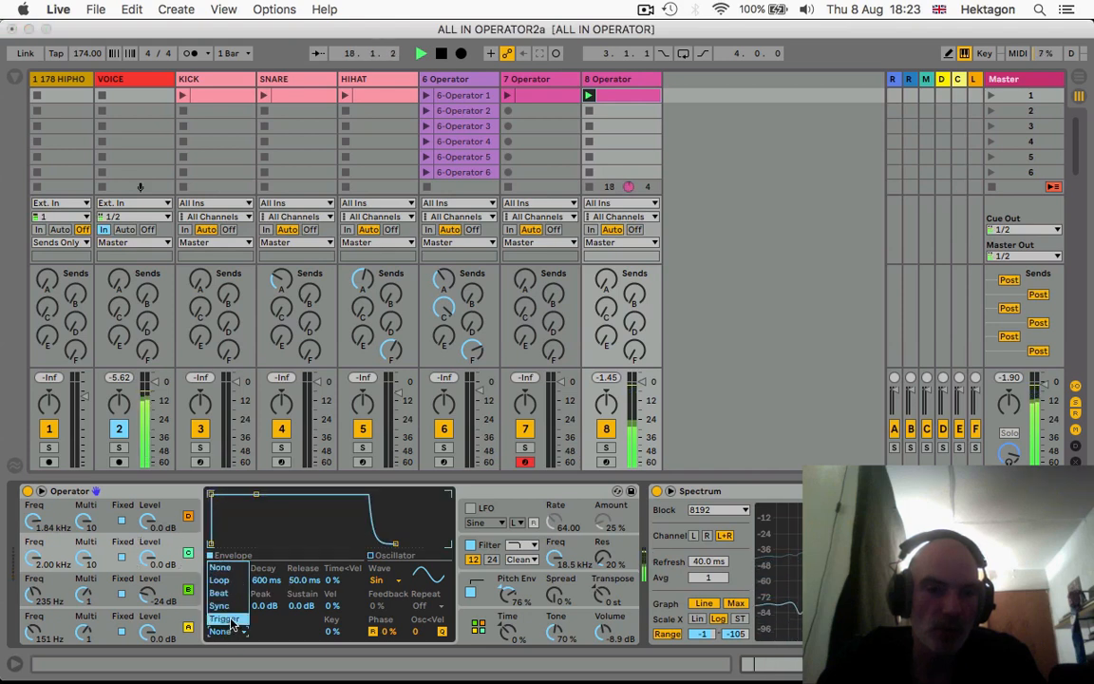
{"action": "left_click", "coordinate": [222, 623]}
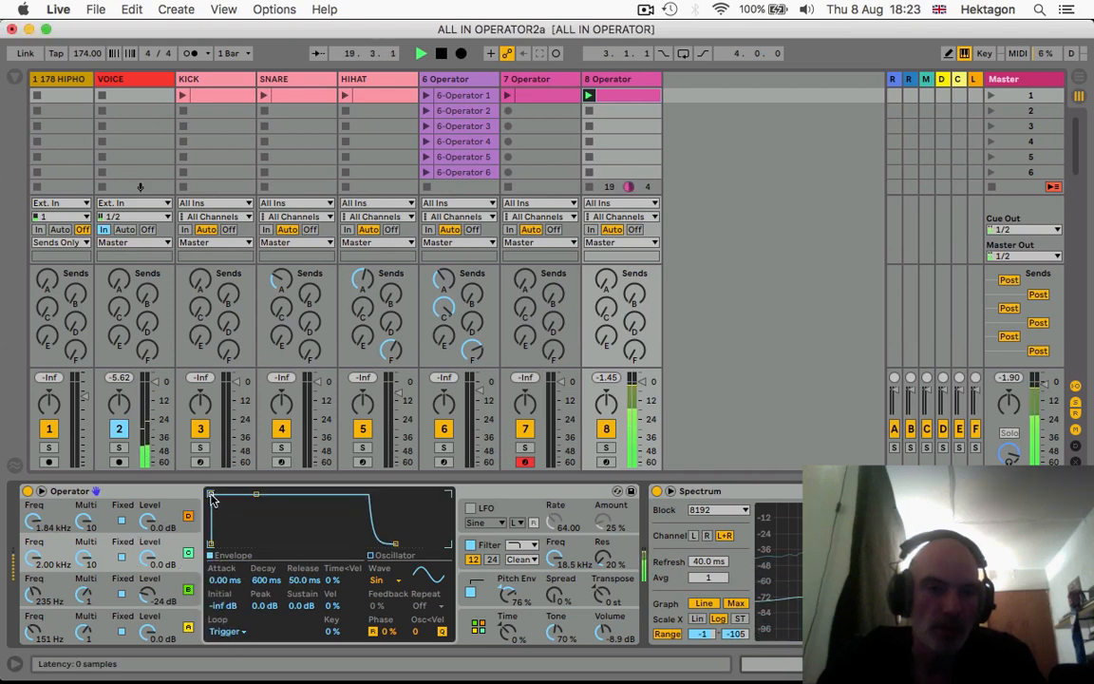
{"action": "left_click_drag", "start_coordinate": [211, 495], "coordinate": [222, 544]}
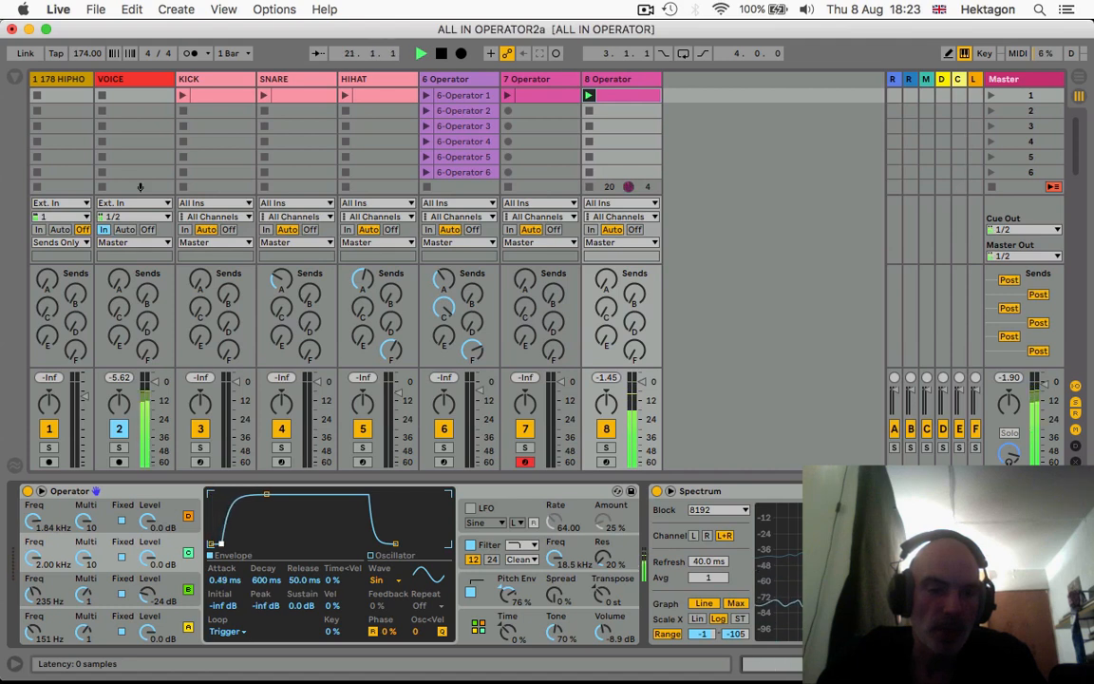
{"action": "left_click_drag", "start_coordinate": [267, 495], "coordinate": [230, 495]}
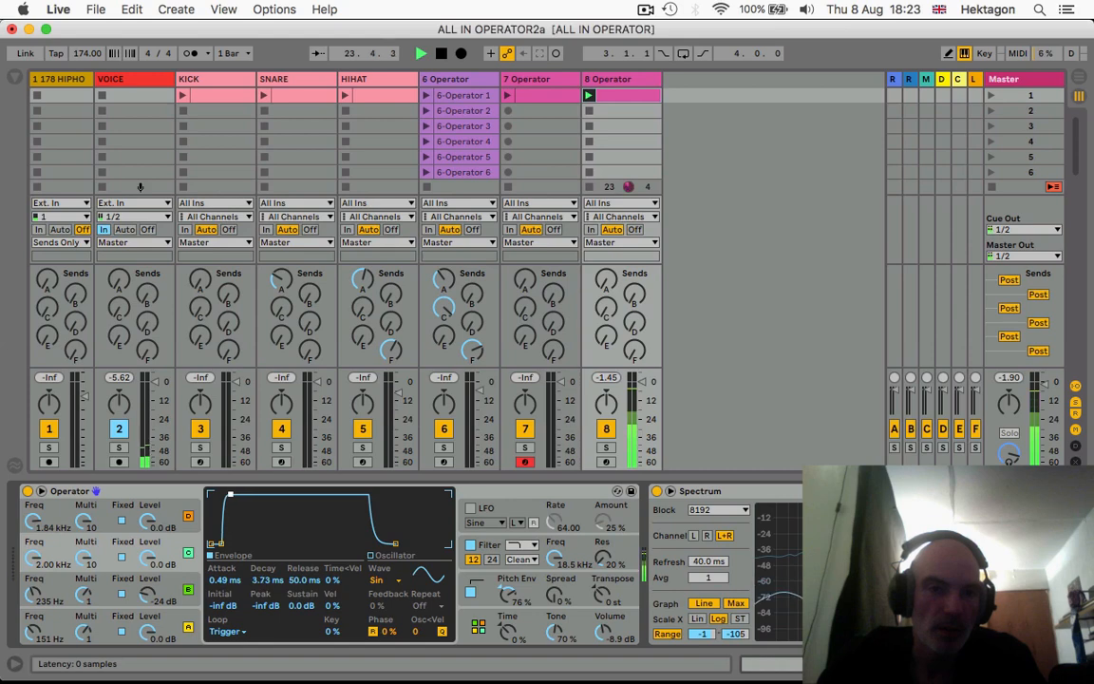
{"action": "left_click_drag", "start_coordinate": [396, 544], "coordinate": [407, 544]}
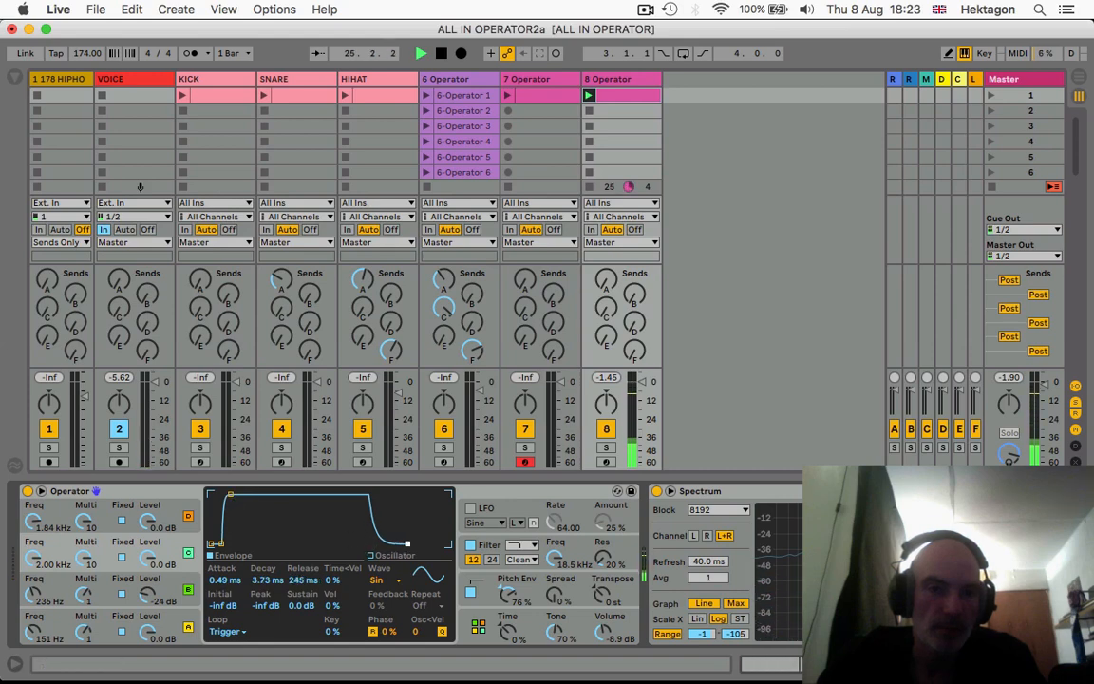
Set oscillator D's envelope release to 311 ms and lower oscillator C's fixed frequency to 994 Hz.
{"action": "left_click", "coordinate": [150, 520]}
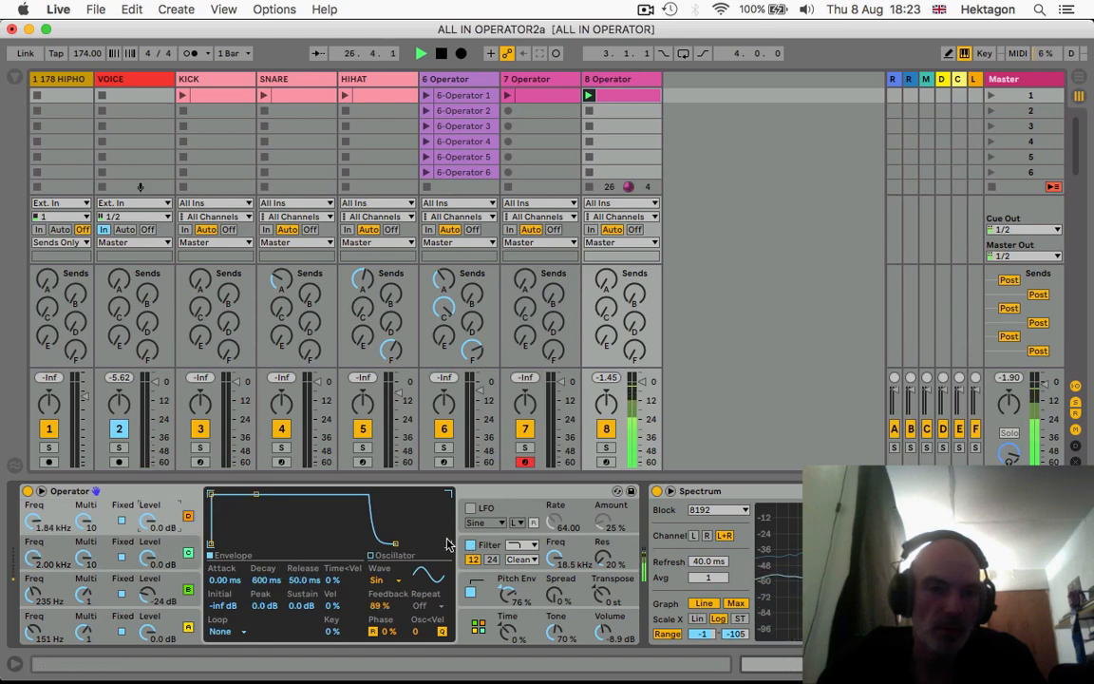
{"action": "left_click_drag", "start_coordinate": [395, 544], "coordinate": [409, 544]}
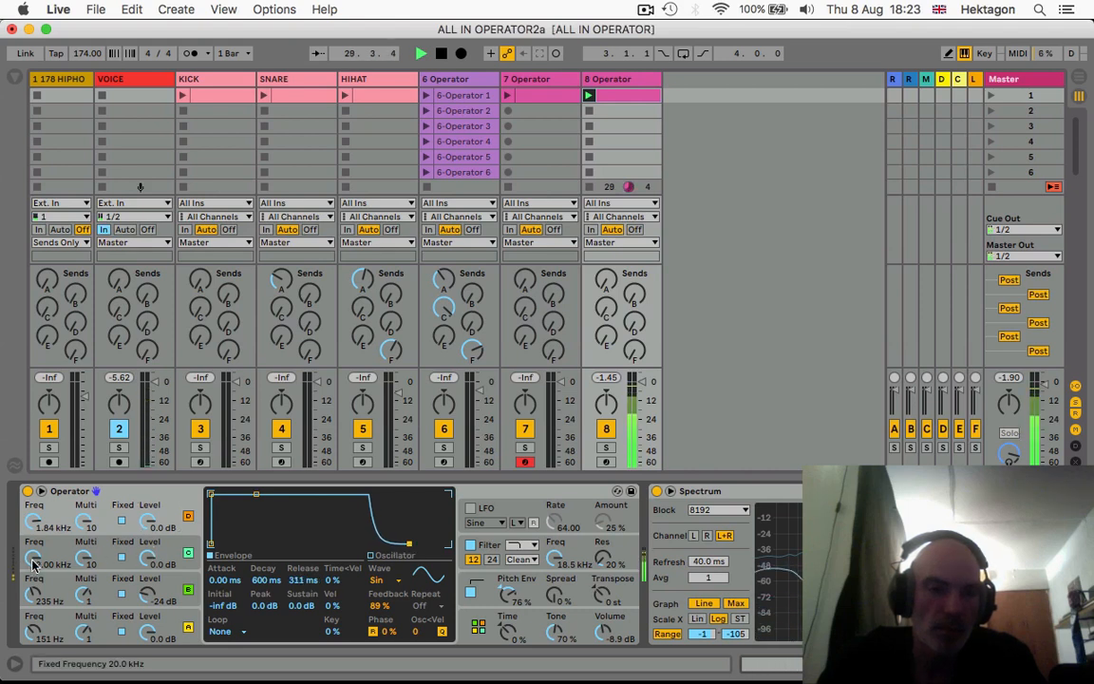
{"action": "left_click_drag", "start_coordinate": [33, 558], "coordinate": [34, 567]}
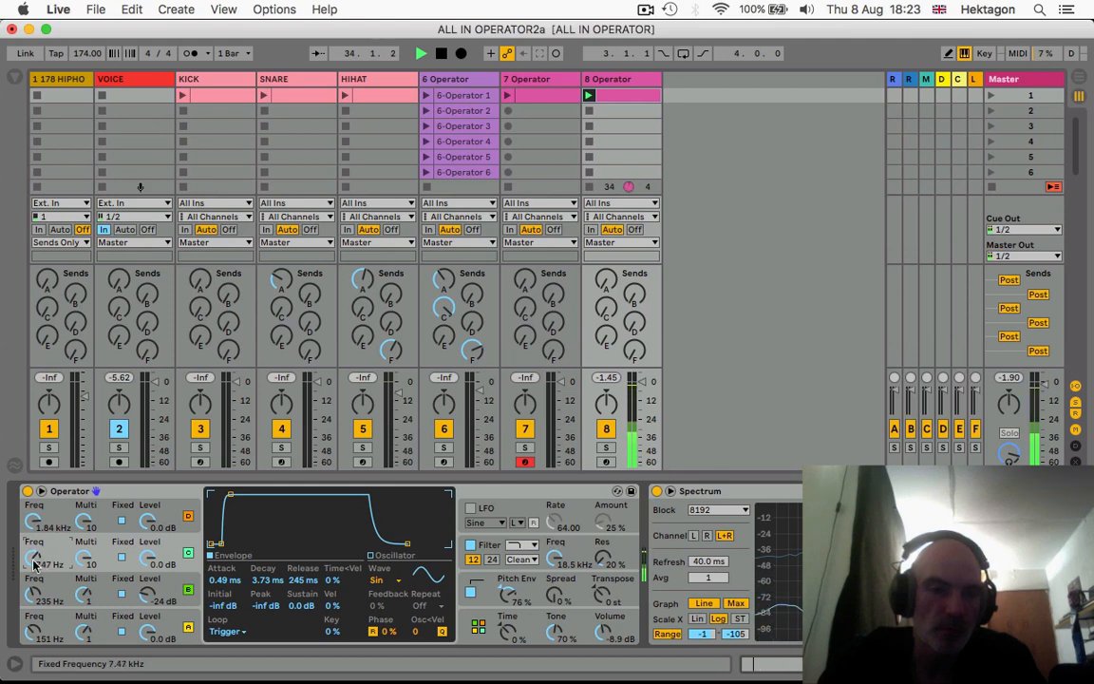
{"action": "left_click_drag", "start_coordinate": [33, 564], "coordinate": [33, 558]}
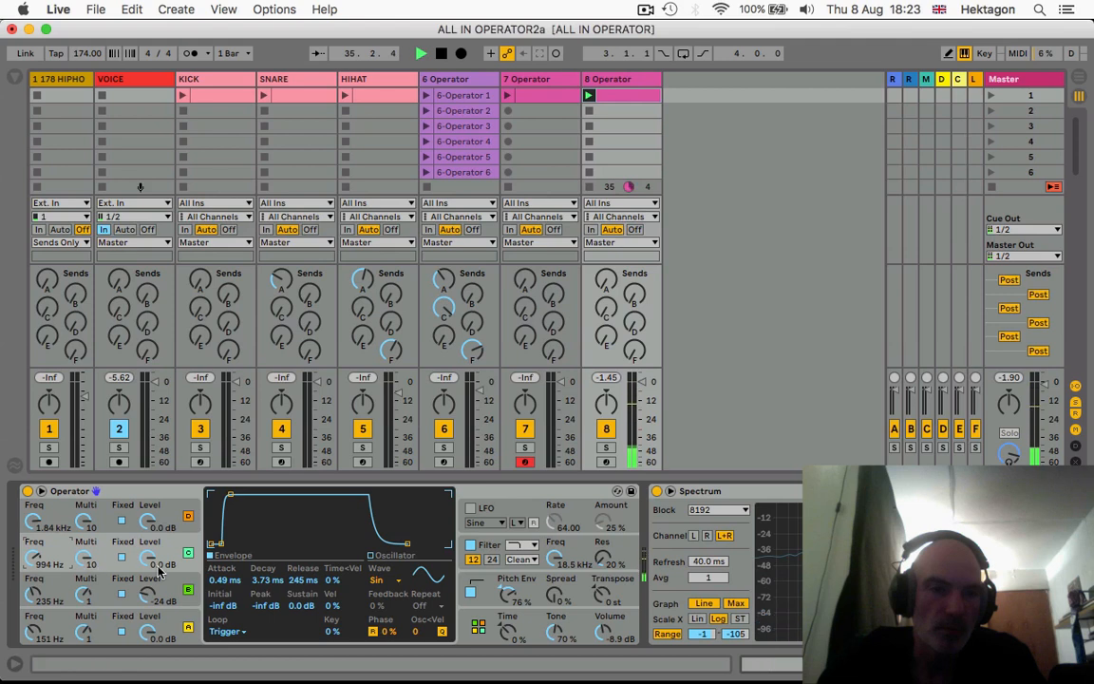
Raise oscillator D's feedback to 100% and set its envelope loop mode to Trigger.
{"action": "left_click", "coordinate": [197, 519]}
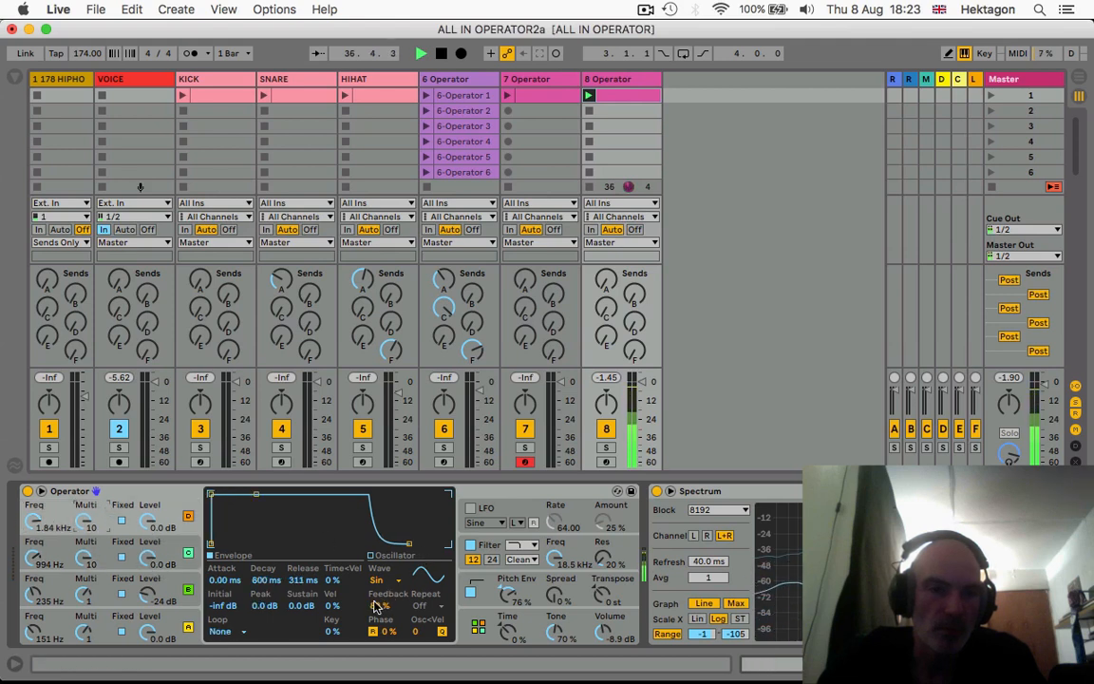
{"action": "left_click_drag", "start_coordinate": [379, 605], "coordinate": [379, 595]}
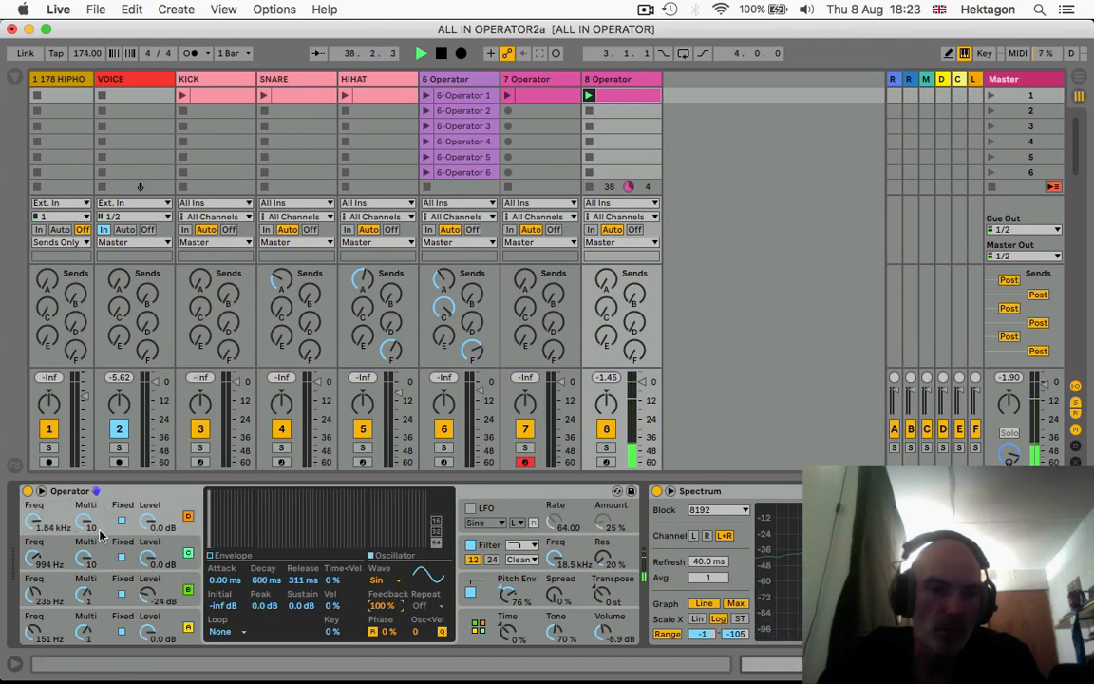
{"action": "left_click", "coordinate": [107, 551]}
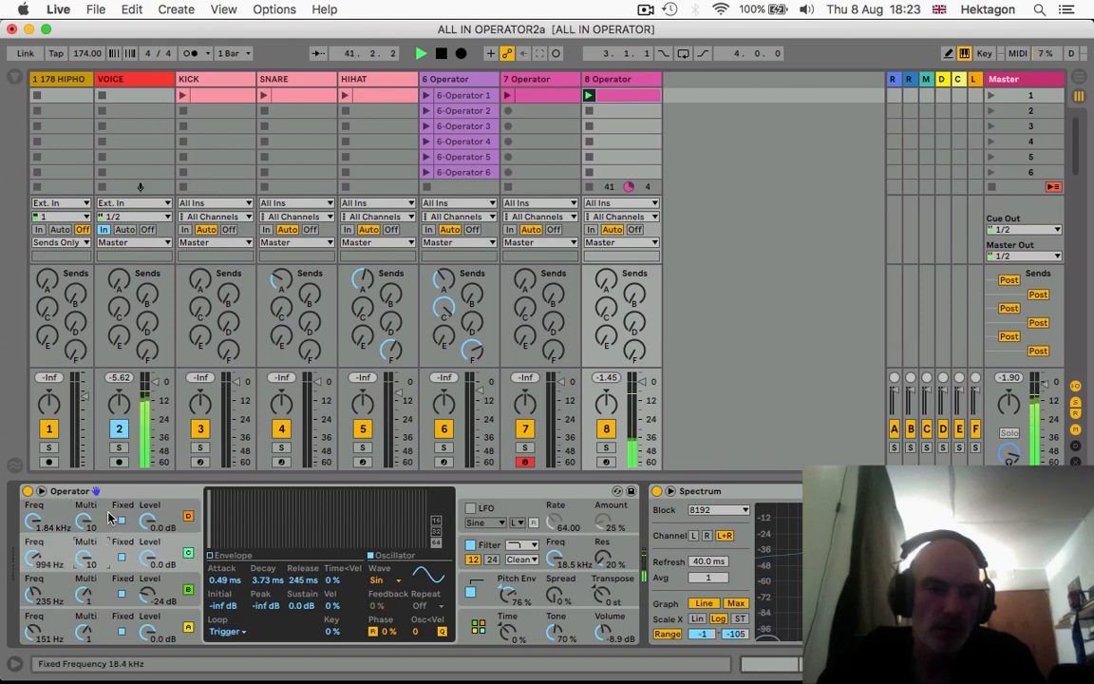
{"action": "left_click", "coordinate": [142, 521]}
{"action": "left_click", "coordinate": [226, 631]}
{"action": "left_click", "coordinate": [226, 619]}
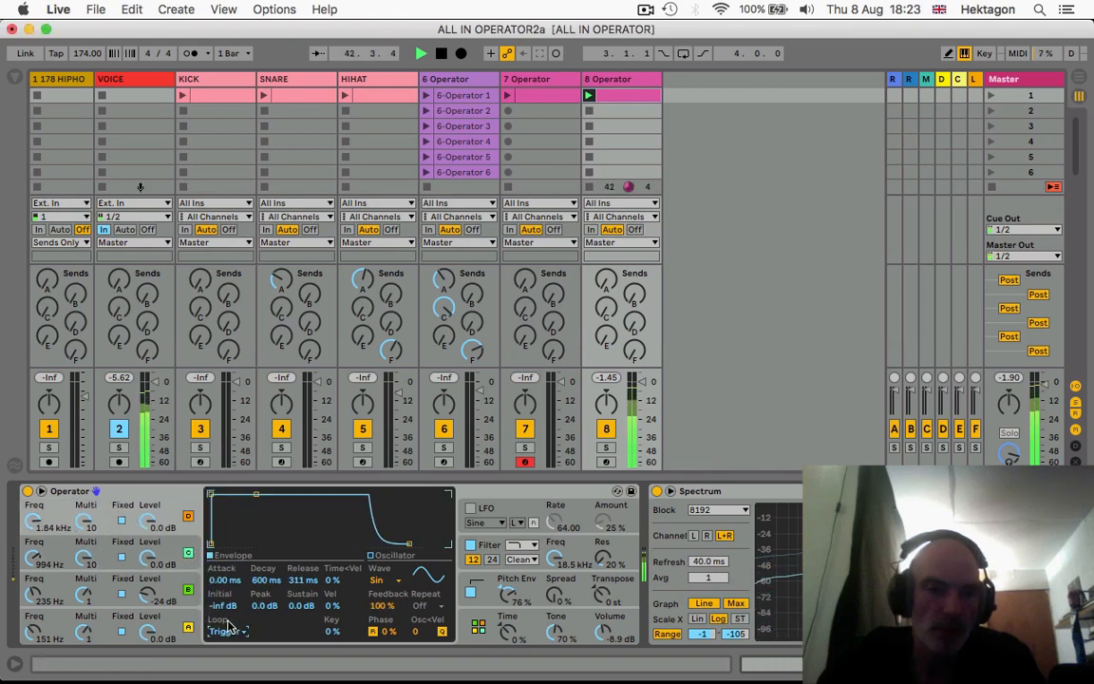
Set the envelope release to 1.47 s on oscillator D and 276 ms on oscillator C.
{"action": "left_click_drag", "start_coordinate": [409, 549], "coordinate": [420, 543]}
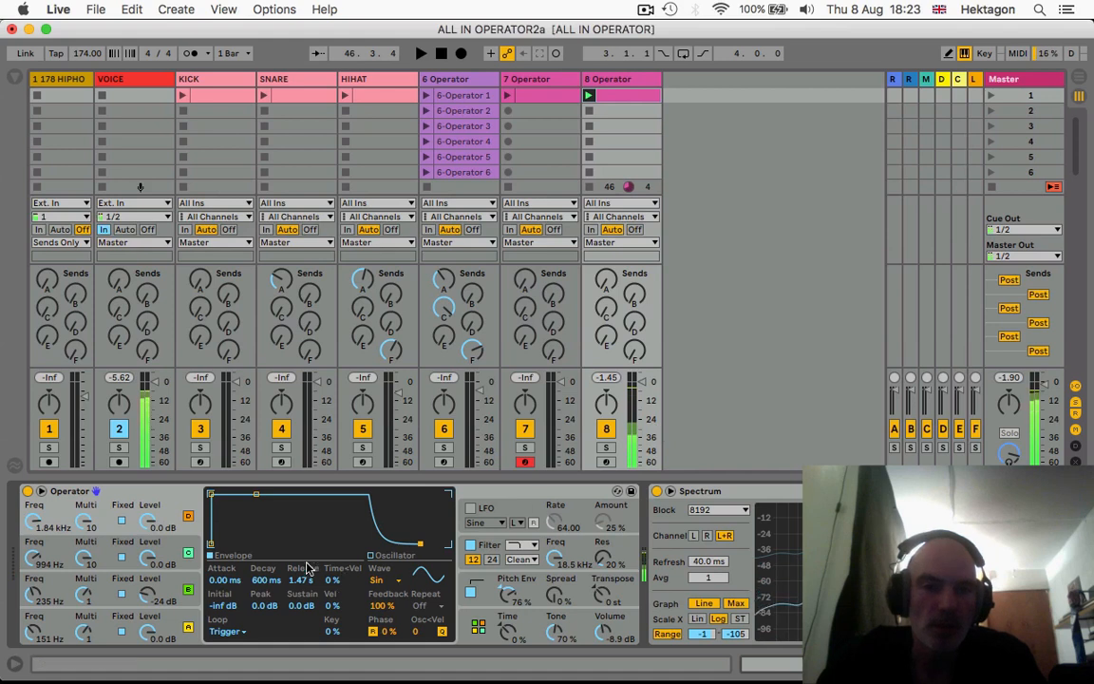
{"action": "left_click", "coordinate": [172, 561]}
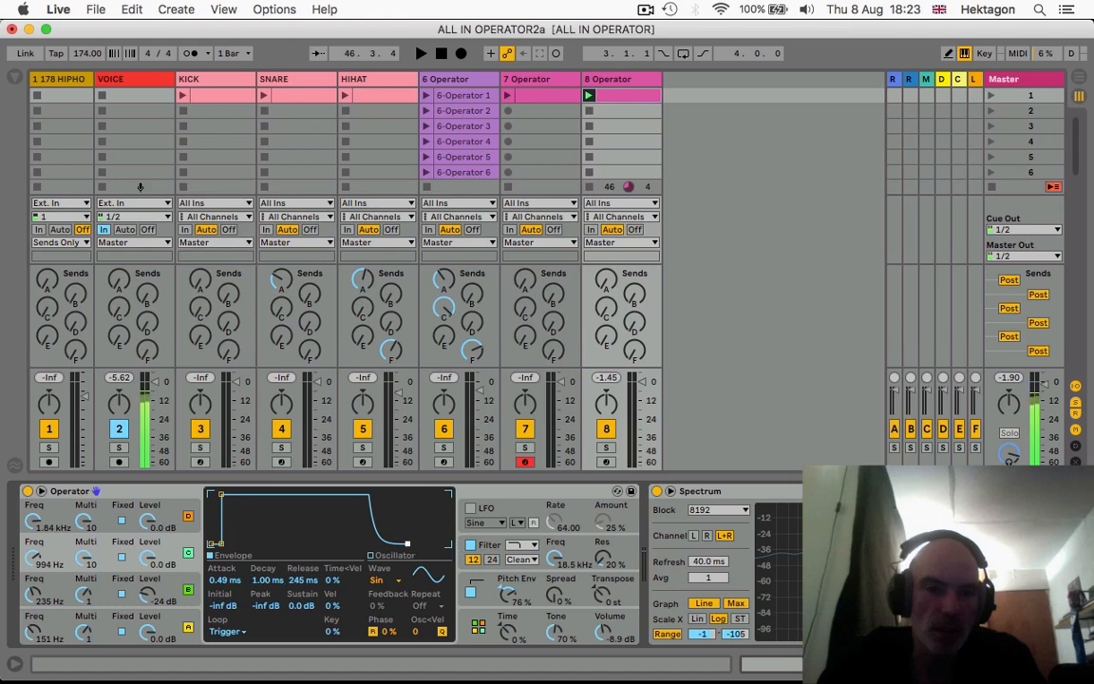
{"action": "mouse_move", "coordinate": [304, 580]}
{"action": "left_mouse_down"}
{"action": "mouse_move", "coordinate": [304, 548]}
{"action": "mouse_move", "coordinate": [304, 567]}
{"action": "left_mouse_up"}
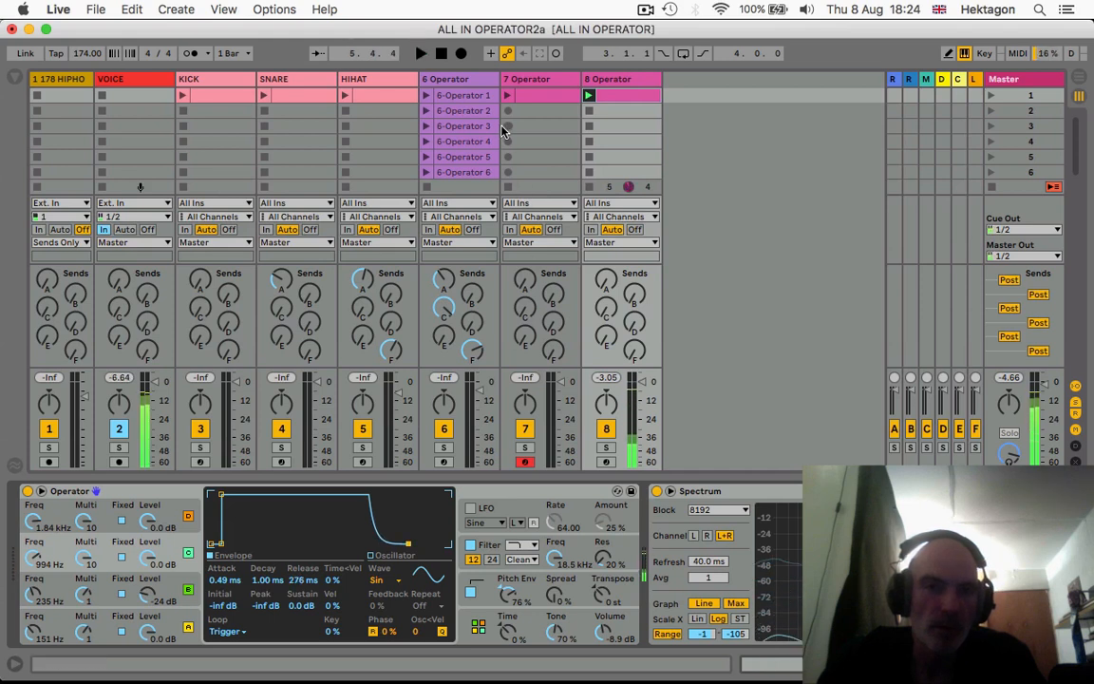
Launch track 7's clip alongside track 8's, and rename tracks 7 and 8 as KICK and SNARE.
{"action": "left_click", "coordinate": [508, 96]}
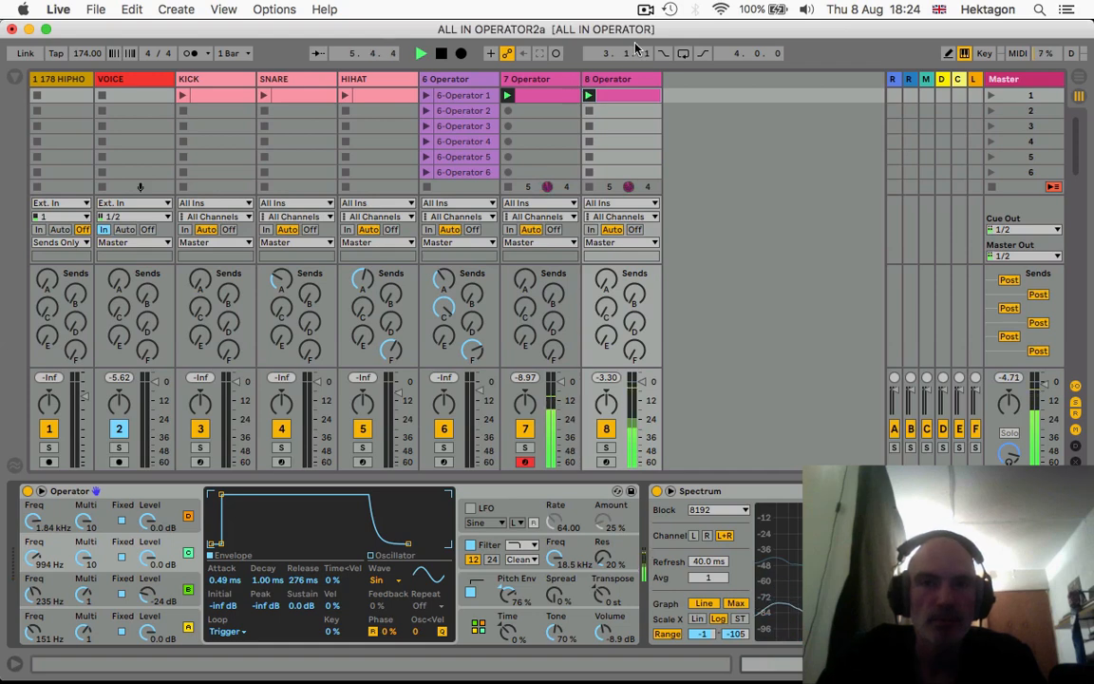
{"action": "left_click", "coordinate": [645, 9]}
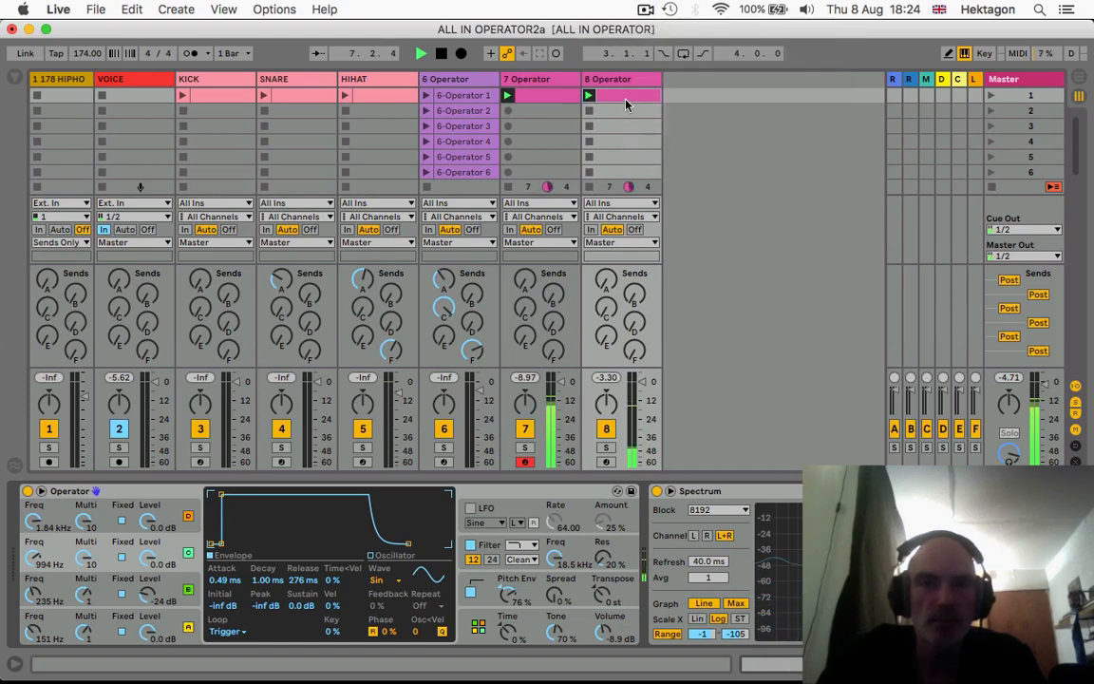
{"action": "left_click", "coordinate": [528, 81]}
{"action": "key", "text": "super+r"}
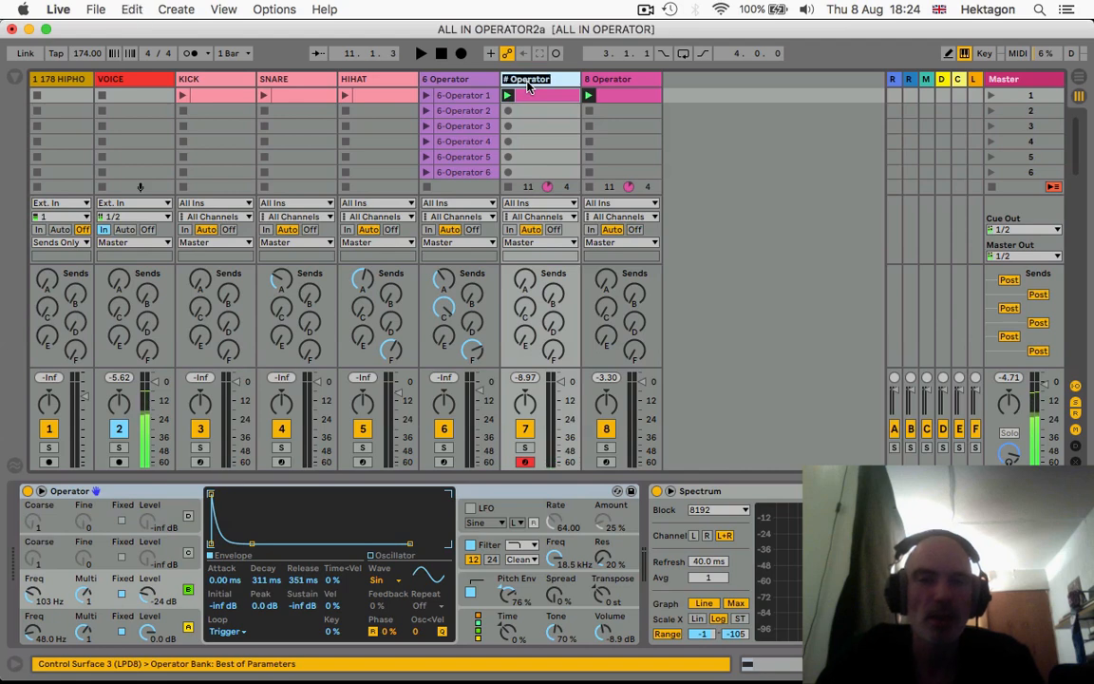
{"action": "type", "text": "KICK"}
{"action": "key", "text": "Tab"}
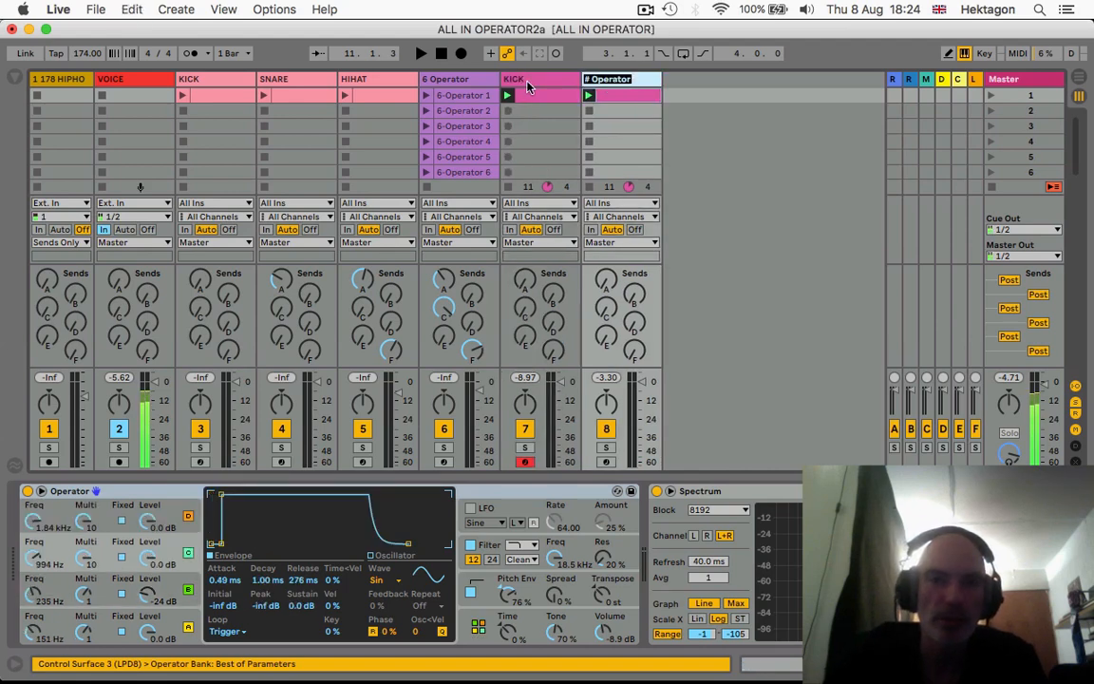
{"action": "type", "text": "SNARE"}
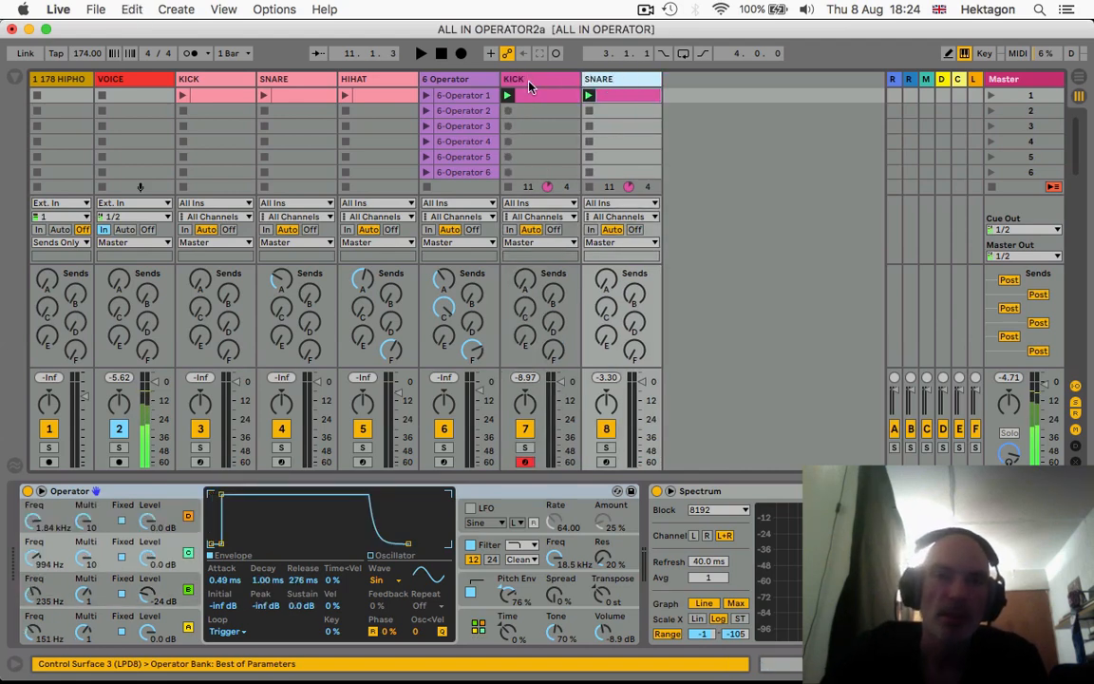
Insert a MIDI track after the new SNARE track and load an Operator instrument on it.
{"action": "right_click", "coordinate": [616, 78]}
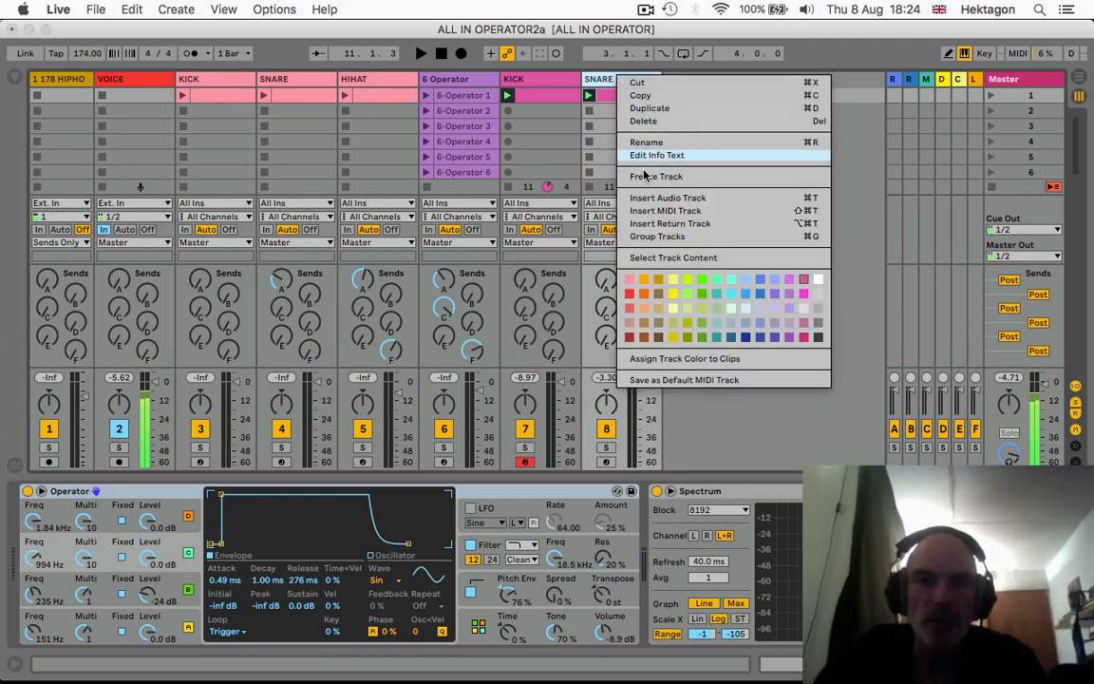
{"action": "key", "text": "Return"}
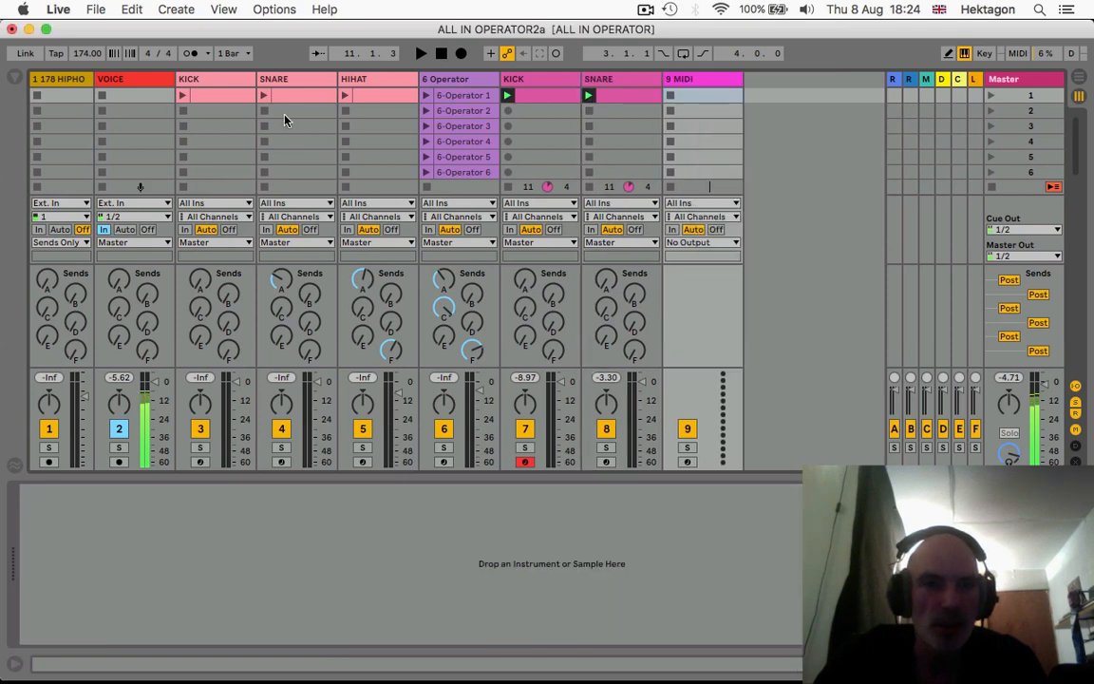
{"action": "left_click", "coordinate": [15, 76]}
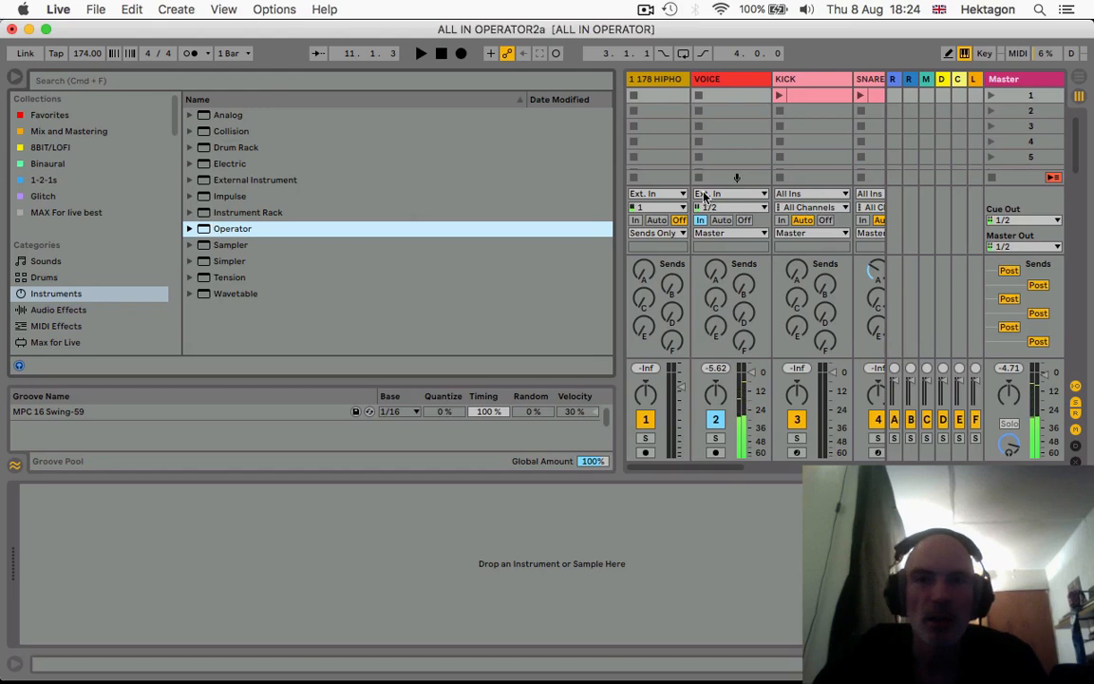
{"action": "scroll", "coordinate": [704, 197], "scroll_direction": "right", "scroll_amount": 3}
{"action": "left_click_drag", "start_coordinate": [221, 231], "coordinate": [782, 93]}
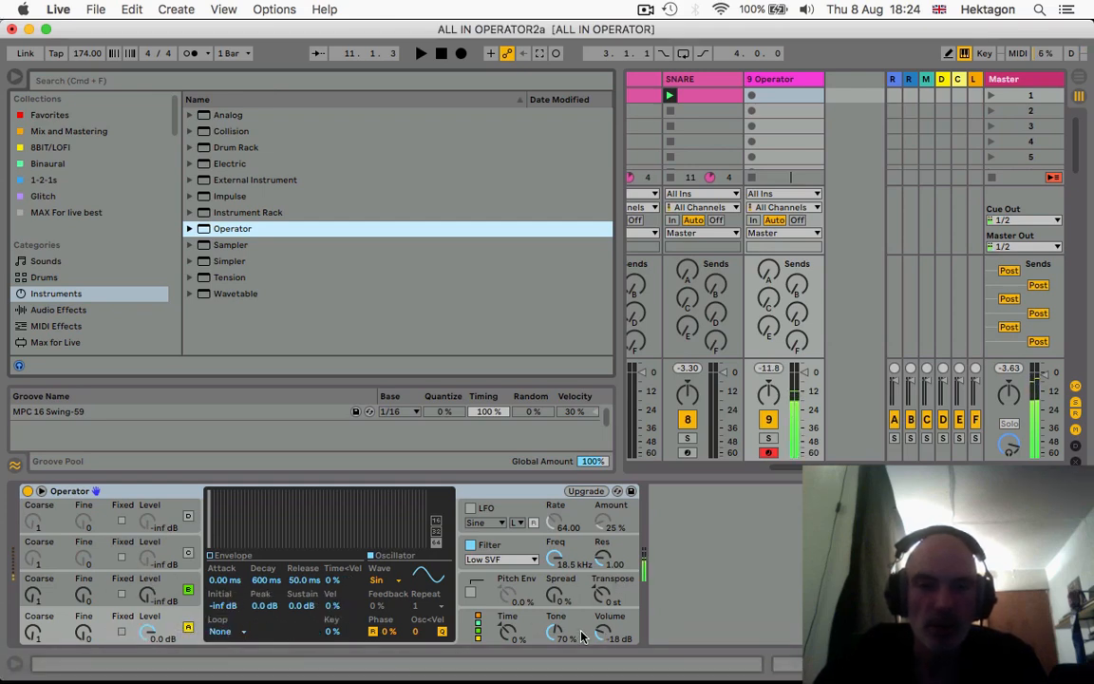
Set the new Operator's volume to -6.1 dB, and oscillator B to coarse 2 with a level of -13 dB.
{"action": "left_click_drag", "start_coordinate": [603, 634], "coordinate": [602, 605]}
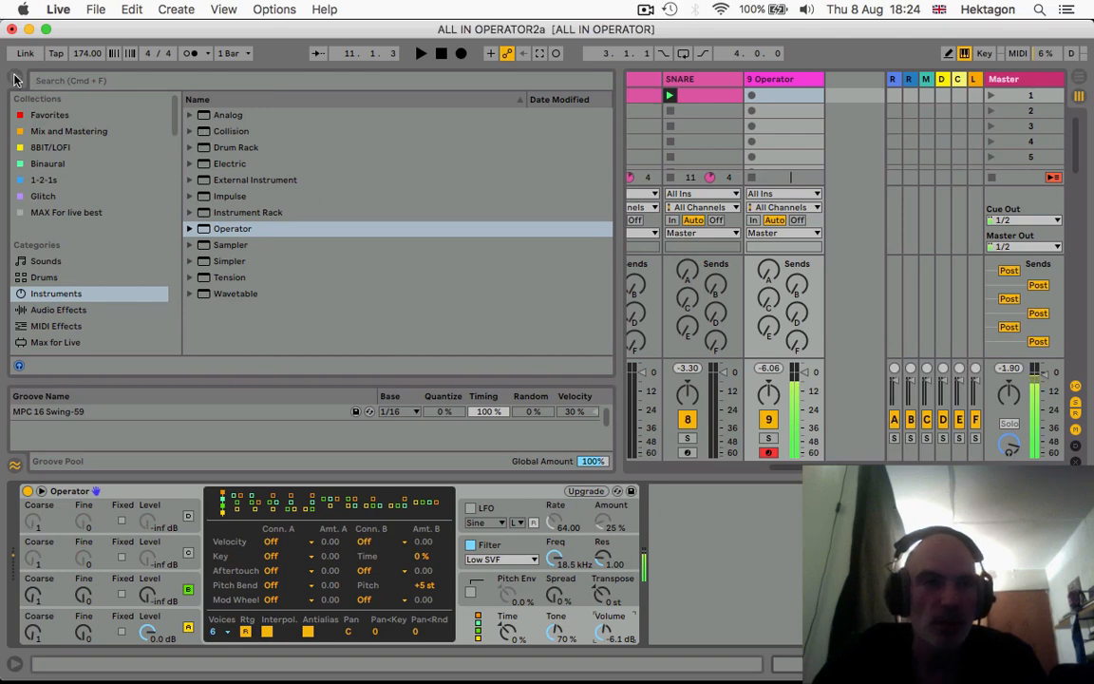
{"action": "left_click", "coordinate": [14, 77]}
{"action": "left_click", "coordinate": [14, 77]}
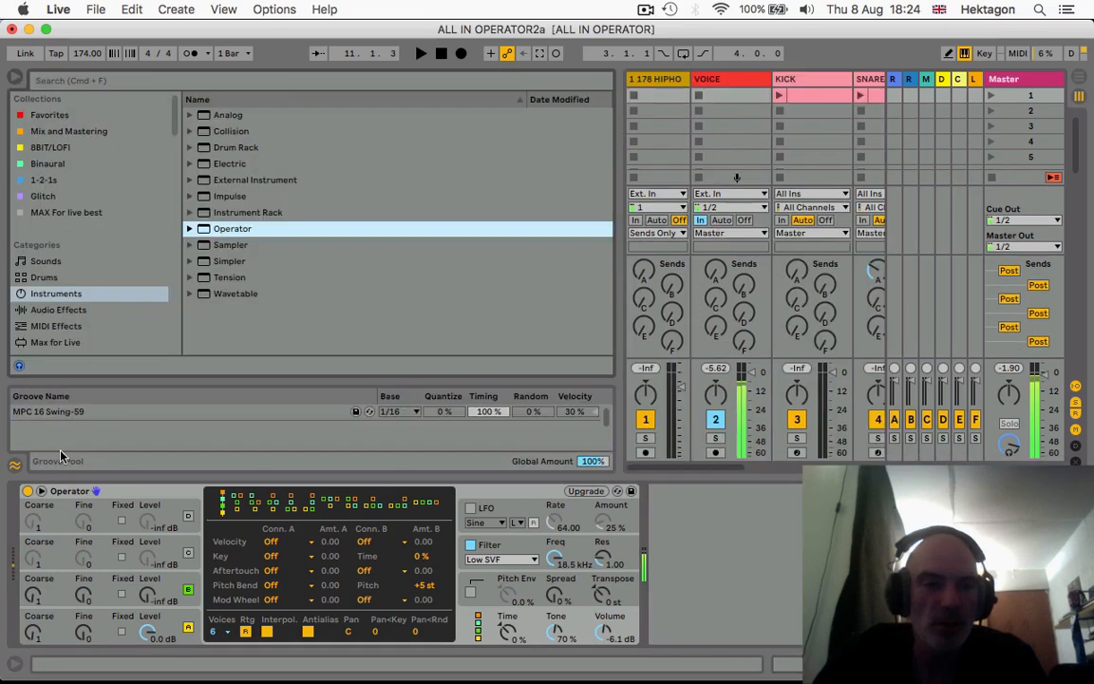
{"action": "left_click", "coordinate": [31, 596]}
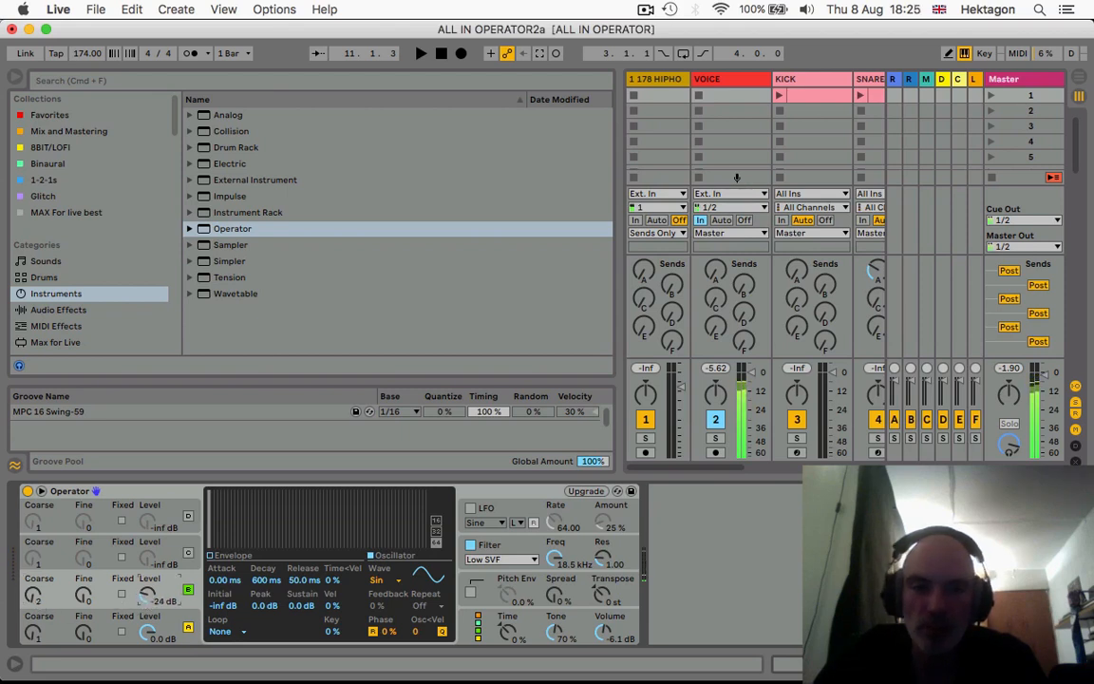
{"action": "left_click_drag", "start_coordinate": [145, 597], "coordinate": [139, 603]}
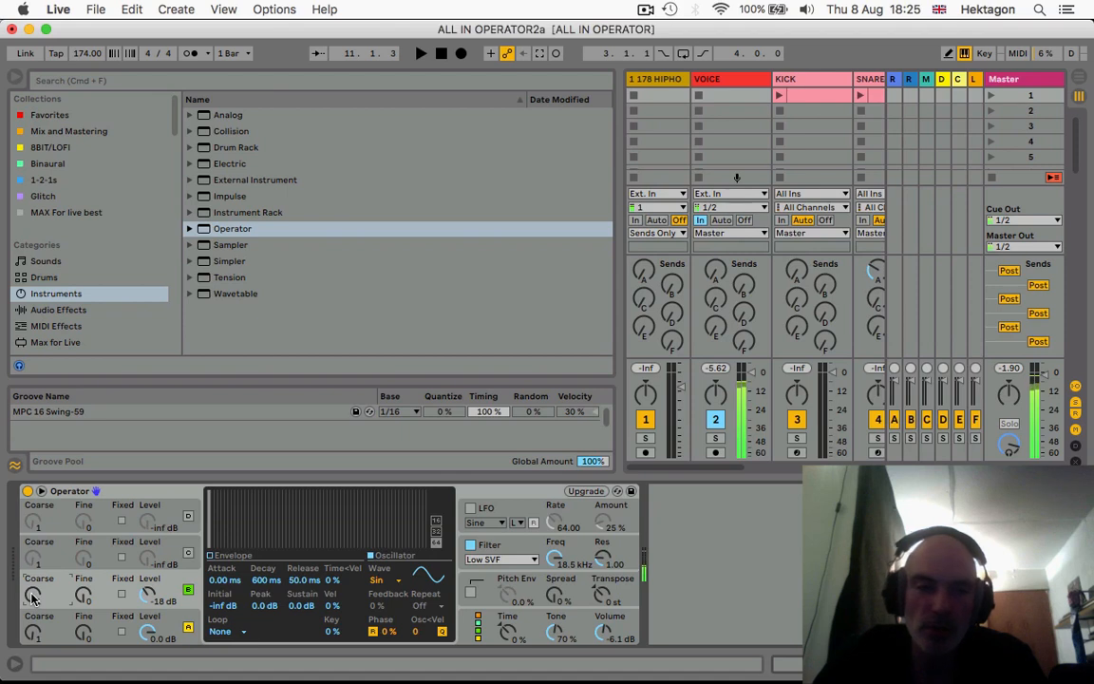
{"action": "left_click_drag", "start_coordinate": [31, 596], "coordinate": [31, 594]}
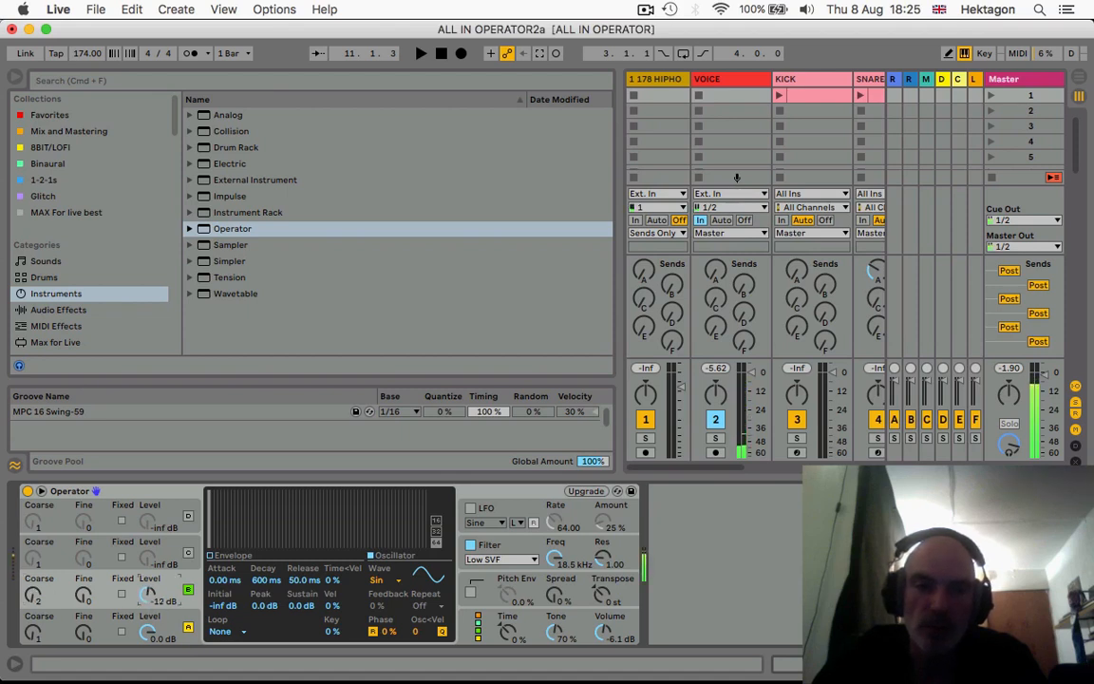
{"action": "left_click_drag", "start_coordinate": [147, 594], "coordinate": [148, 596]}
Shape oscillator B's envelope with a 34.3 ms attack, 1.66 s decay and -inf dB sustain.
{"action": "left_click", "coordinate": [210, 556]}
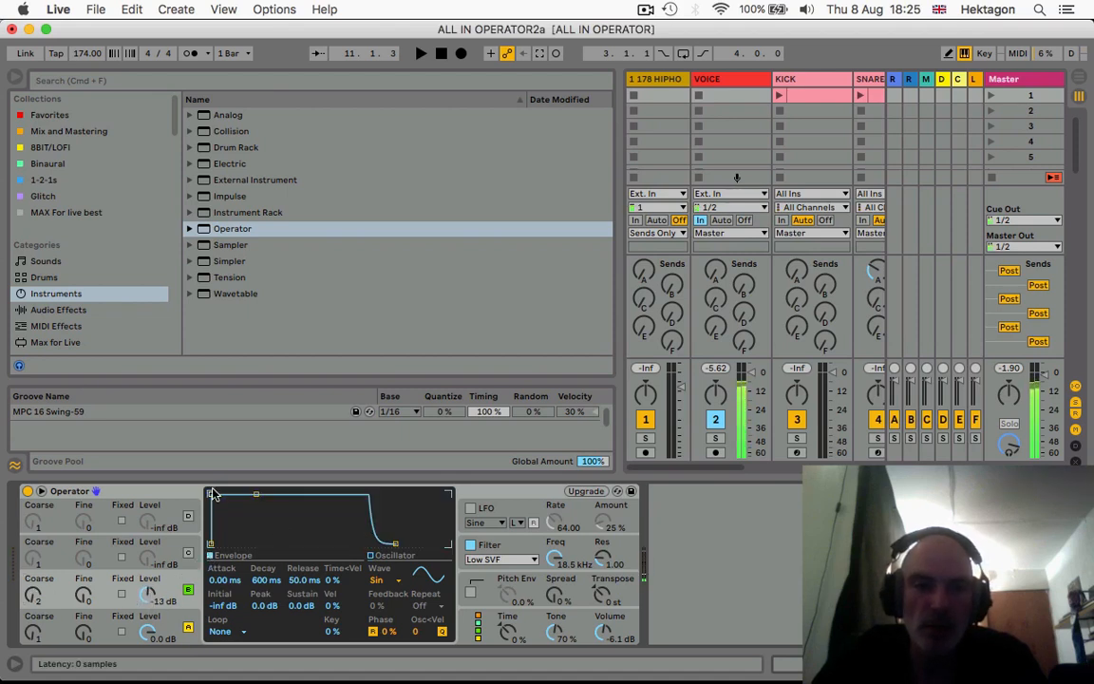
{"action": "left_click_drag", "start_coordinate": [211, 495], "coordinate": [300, 543]}
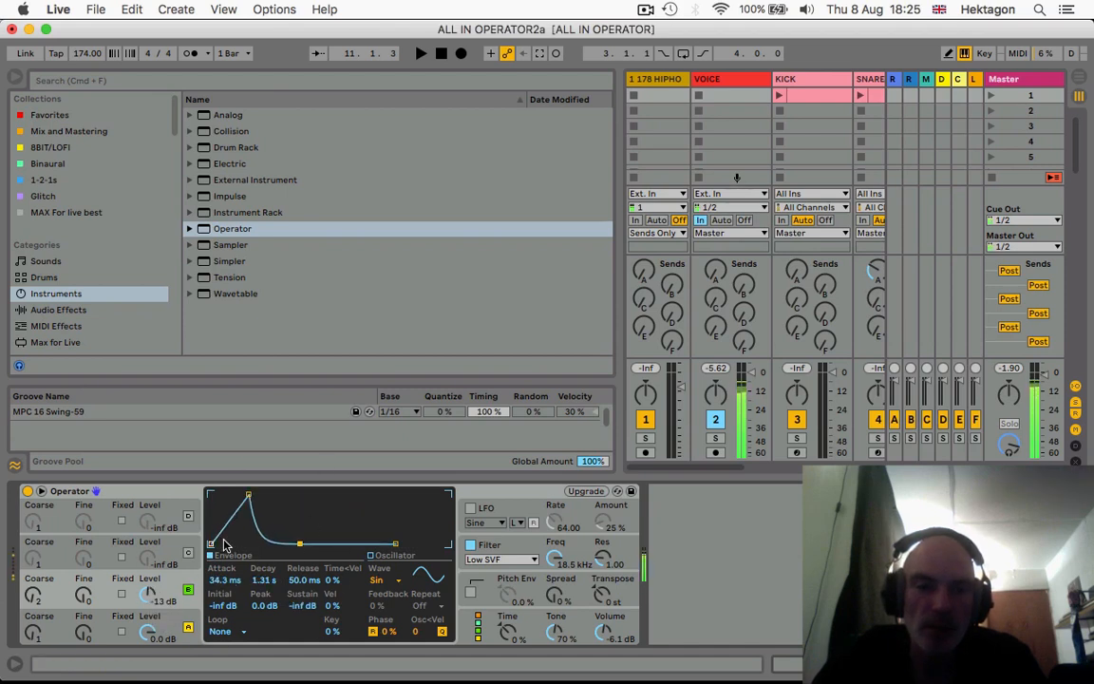
{"action": "left_click_drag", "start_coordinate": [300, 543], "coordinate": [301, 544]}
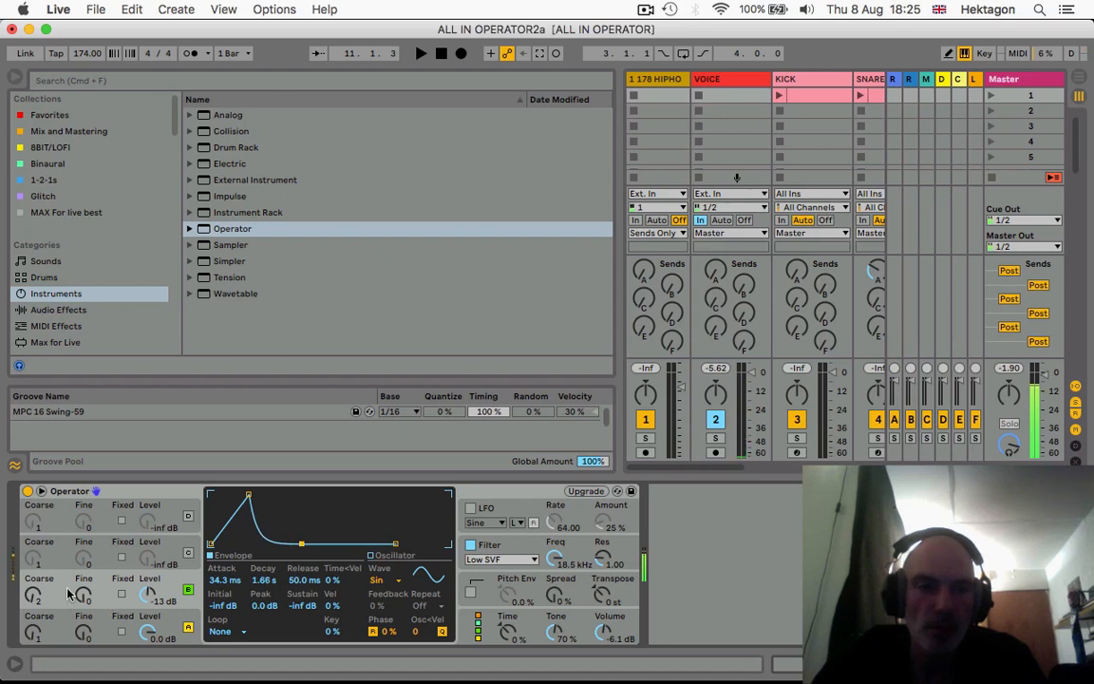
Lower the computer keyboard's octave to C0–D1 and record a clip in track 9's first slot over the drums.
{"action": "key", "text": "z"}
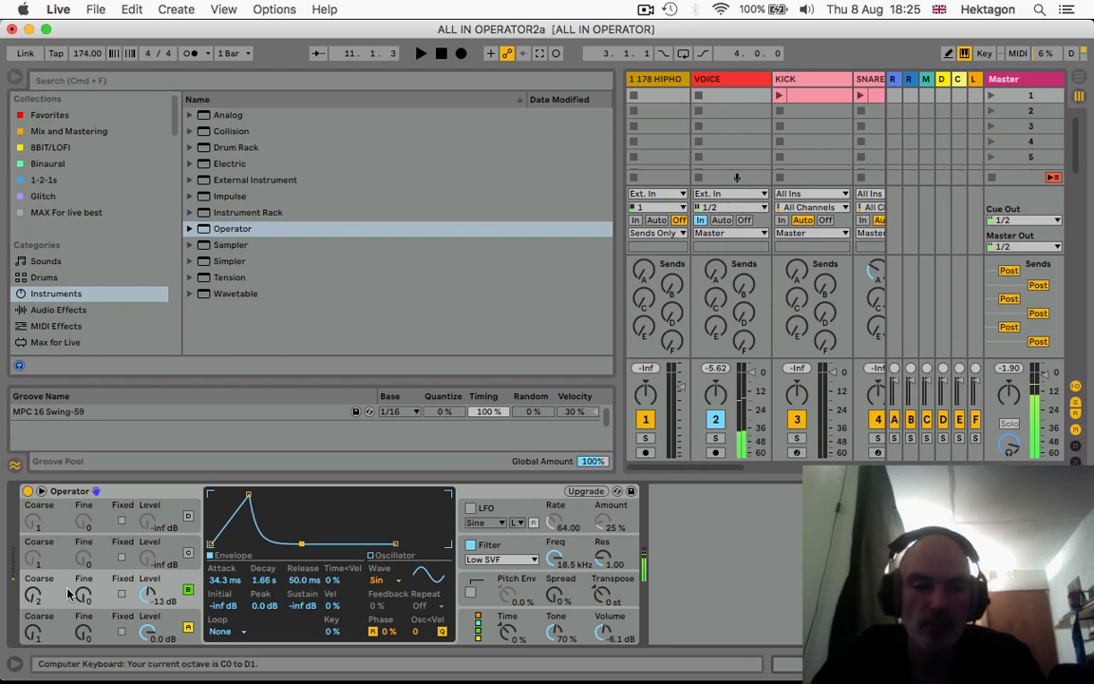
{"action": "left_click", "coordinate": [15, 78]}
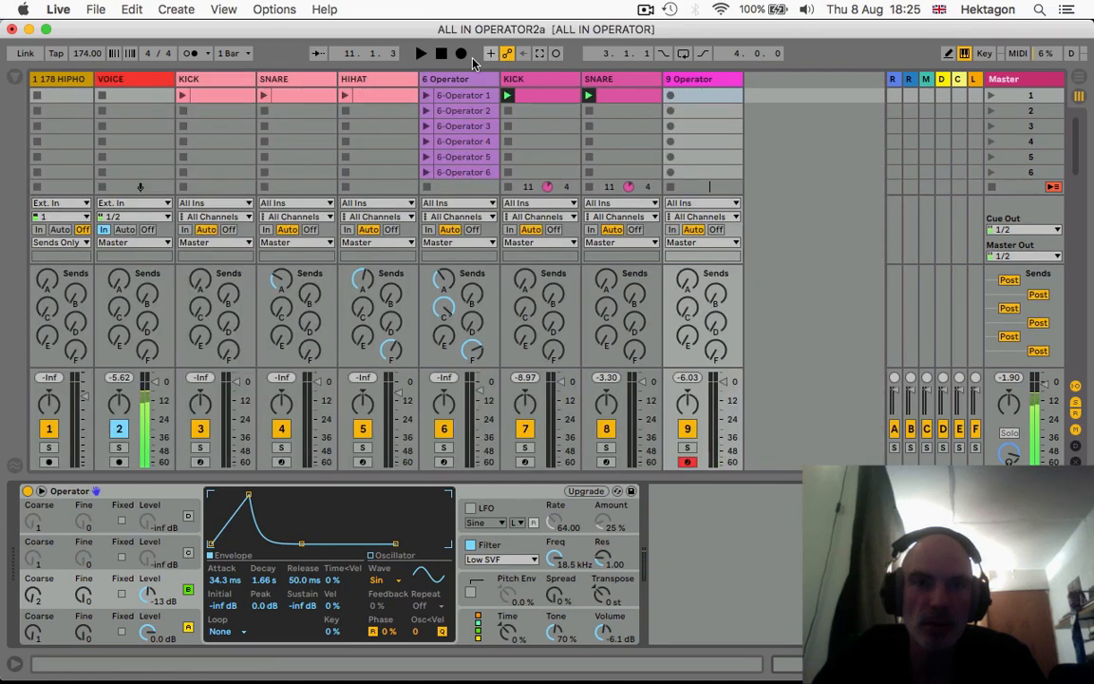
{"action": "left_click", "coordinate": [150, 632]}
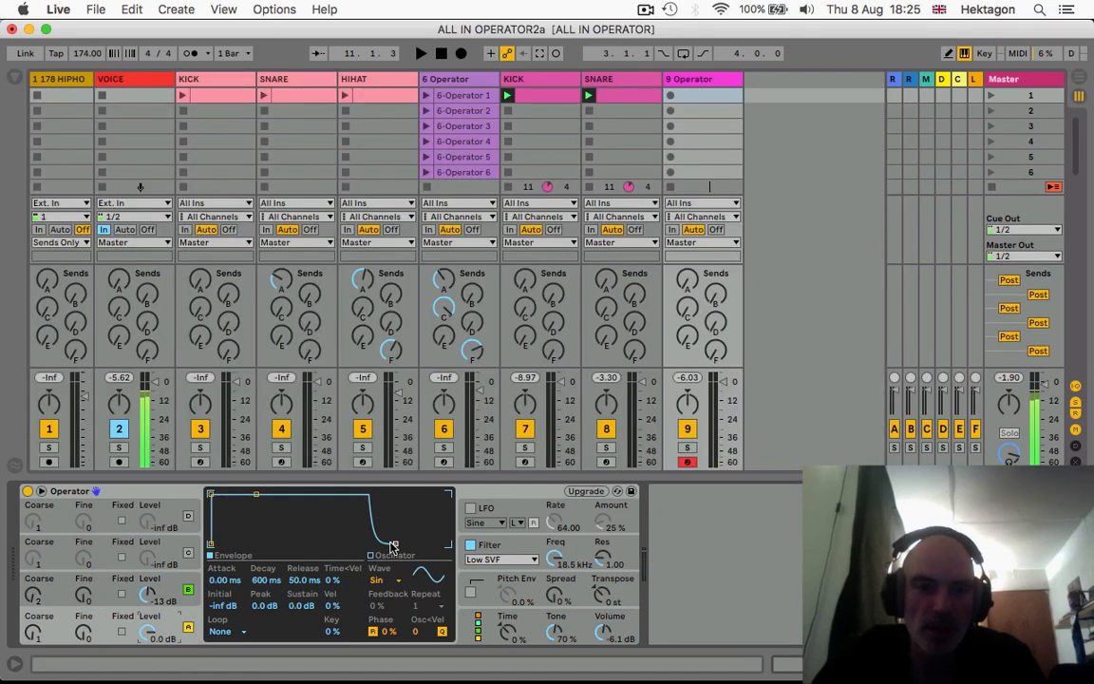
{"action": "left_click", "coordinate": [672, 95]}
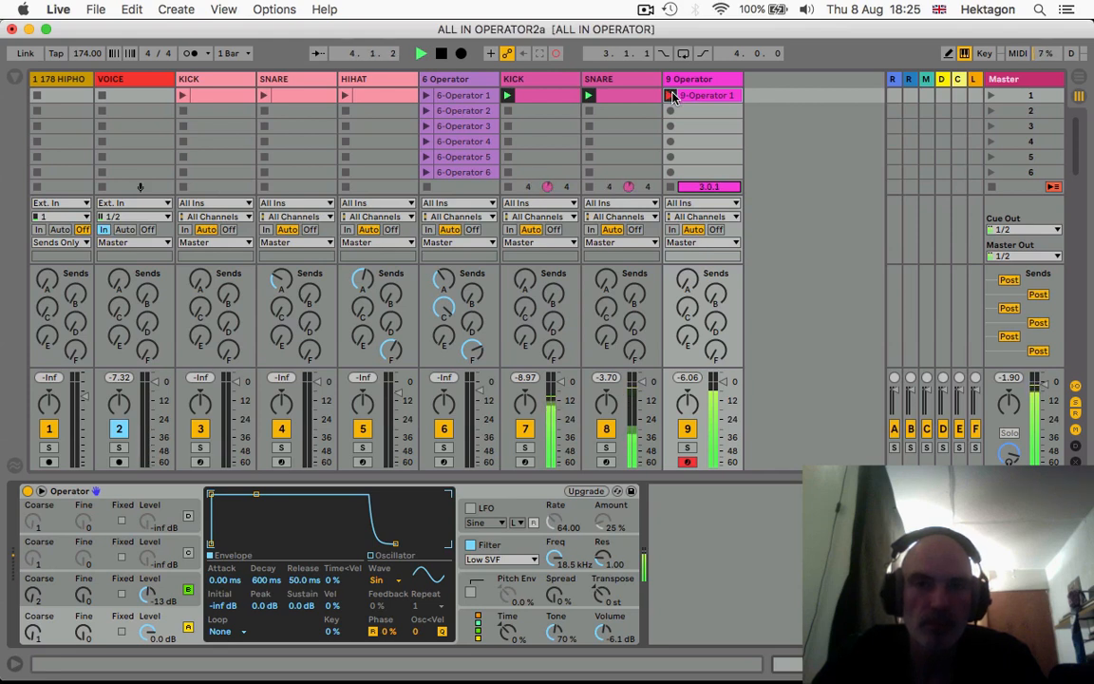
{"action": "left_click", "coordinate": [672, 95]}
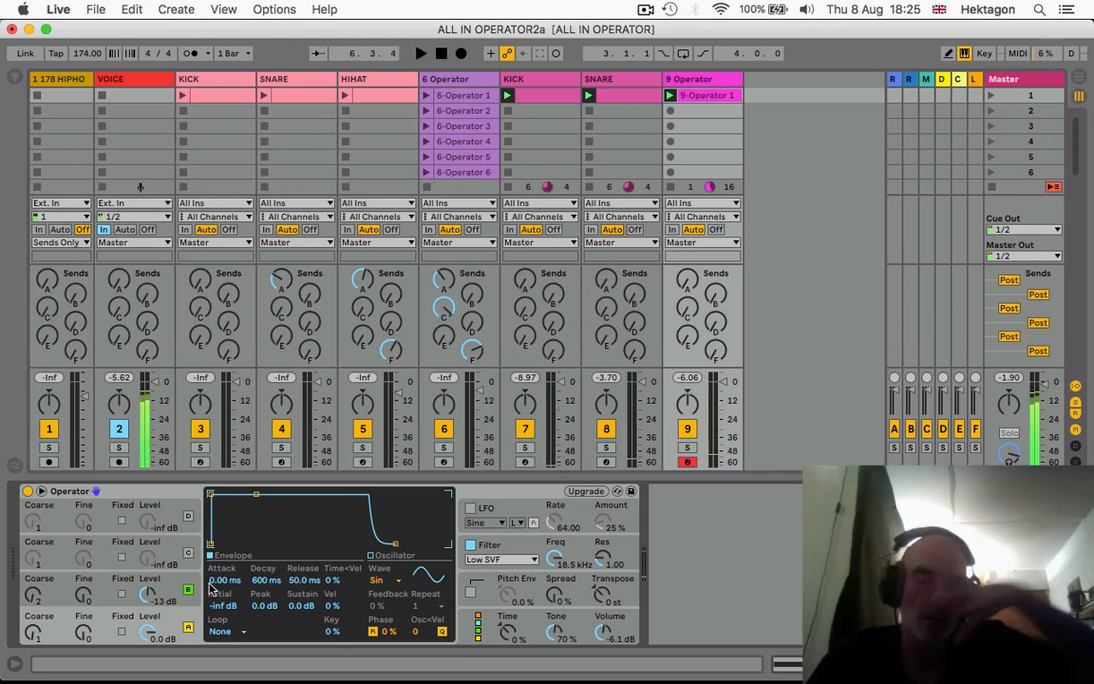
Set oscillator B's envelope to -12 dB sustain, 1.87 s decay and 566 ms release.
{"action": "left_click", "coordinate": [167, 588]}
{"action": "left_click_drag", "start_coordinate": [302, 544], "coordinate": [300, 521]}
{"action": "left_click_drag", "start_coordinate": [388, 543], "coordinate": [411, 543]}
{"action": "left_click_drag", "start_coordinate": [302, 519], "coordinate": [302, 510]}
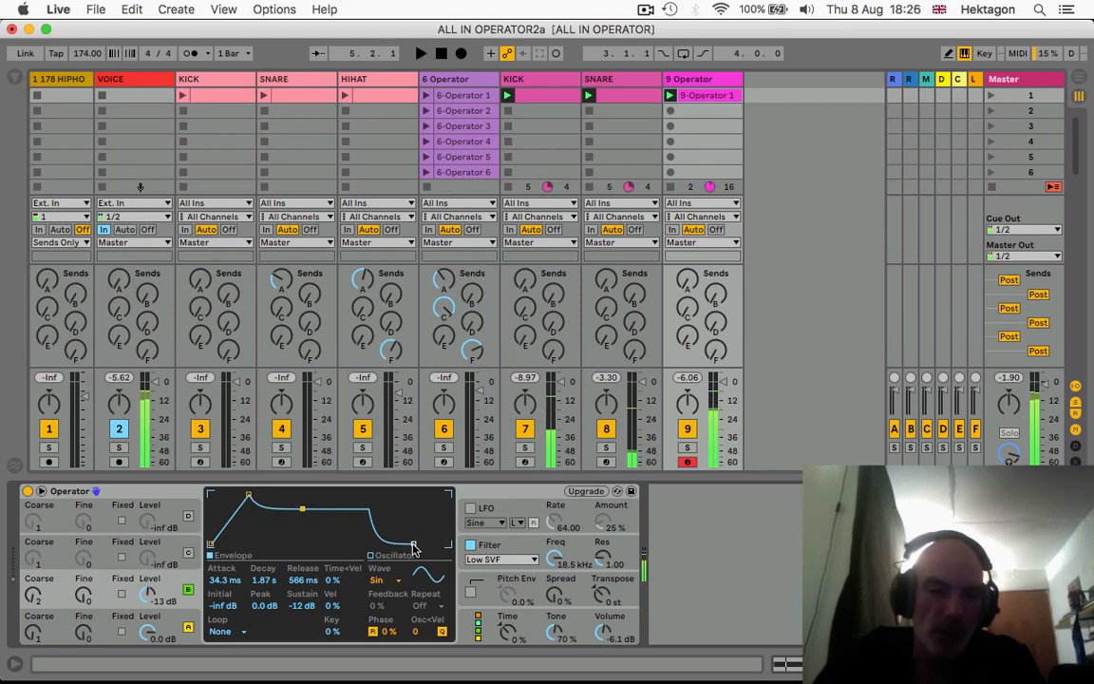
Try oscillator A at coarse 0.5 while playing the recorded clip with the drums.
{"action": "left_click", "coordinate": [33, 635]}
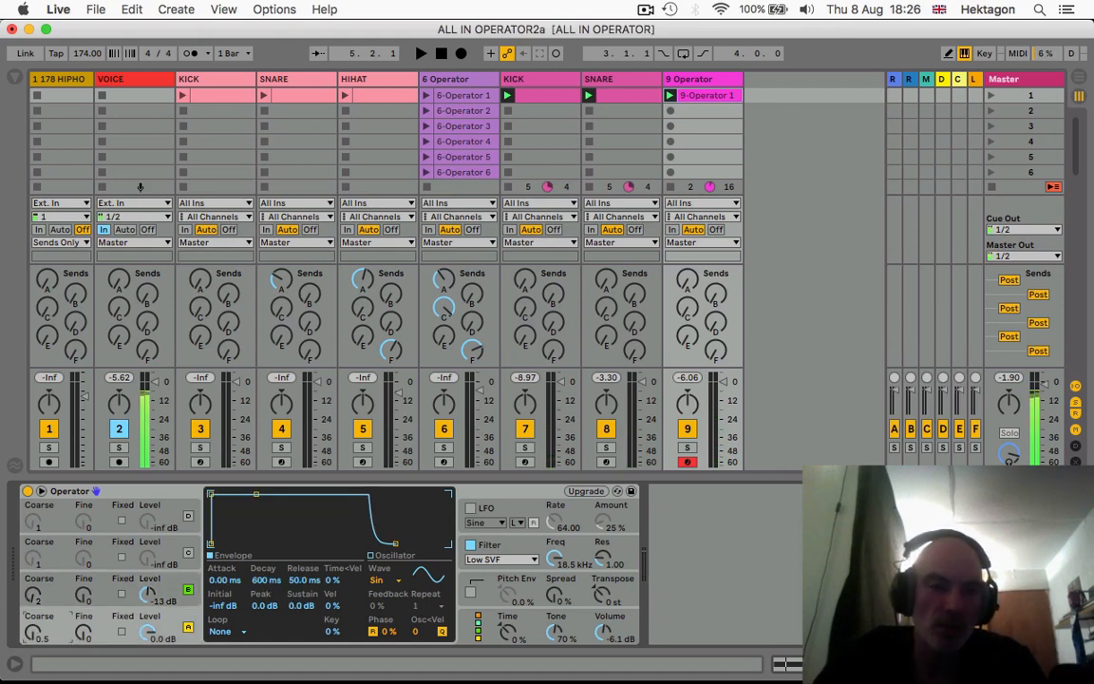
{"action": "left_click_drag", "start_coordinate": [30, 638], "coordinate": [29, 630]}
{"action": "key", "text": "space"}
{"action": "key", "text": "space"}
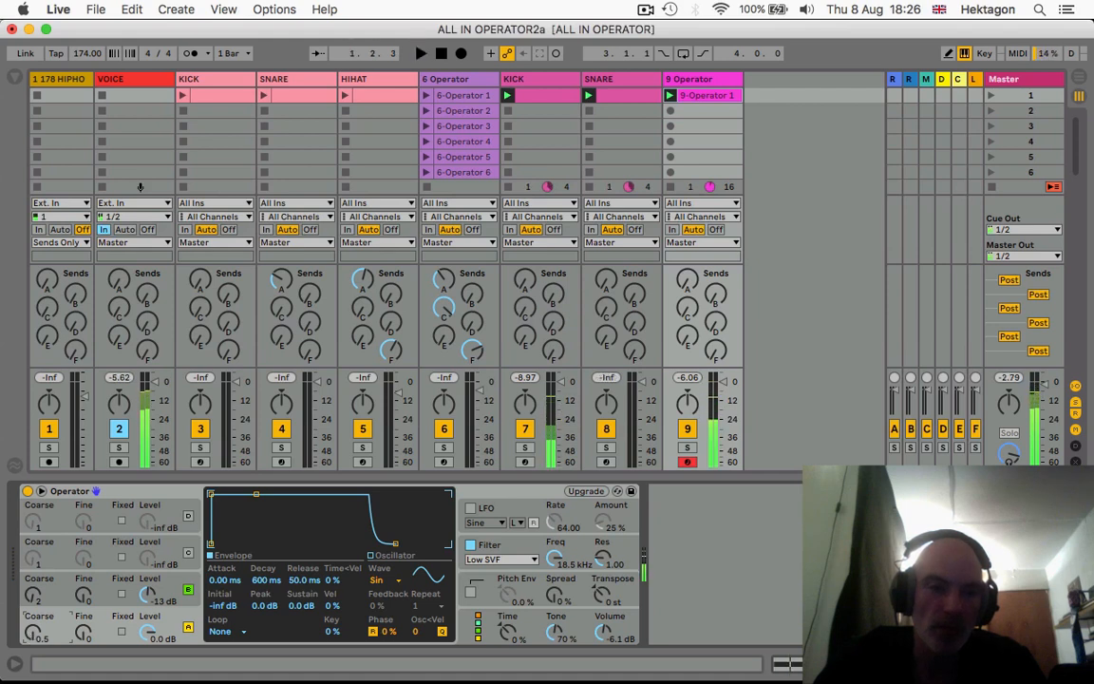
While playing the clips, set oscillator B's fine tuning to 63 and its level to -7.3 dB.
{"action": "mouse_move", "coordinate": [91, 594]}
{"action": "left_mouse_down"}
{"action": "mouse_move", "coordinate": [84, 614]}
{"action": "mouse_move", "coordinate": [85, 574]}
{"action": "left_mouse_up"}
{"action": "key", "text": "space"}
{"action": "key", "text": "space"}
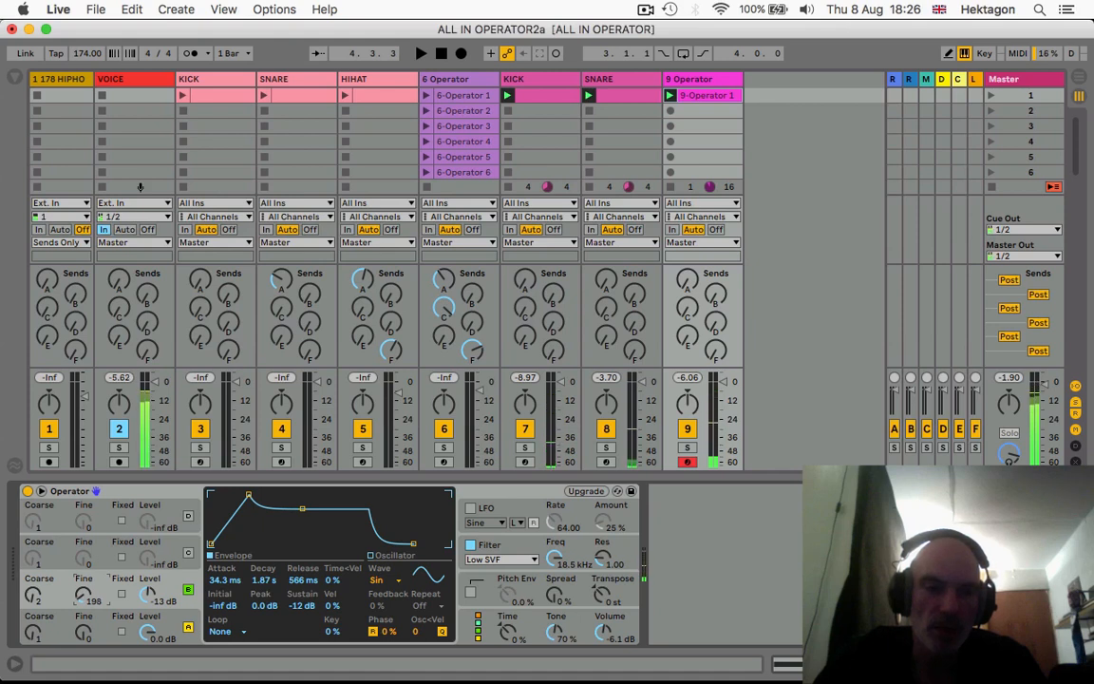
{"action": "key", "text": "space"}
{"action": "left_click_drag", "start_coordinate": [84, 593], "coordinate": [84, 597]}
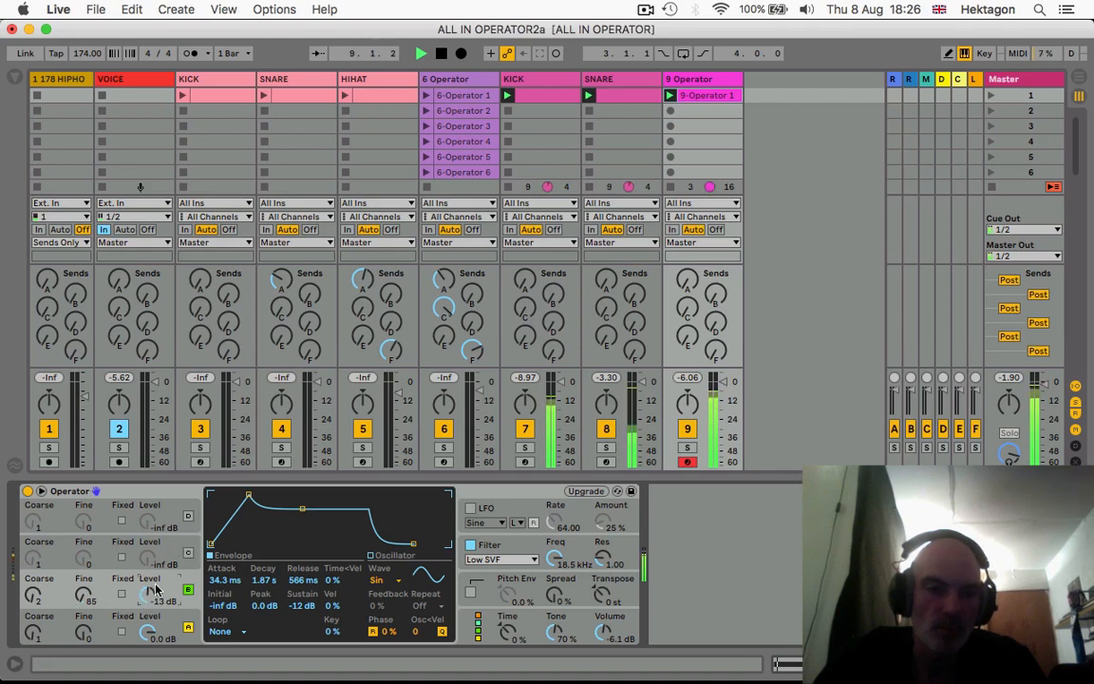
{"action": "left_click_drag", "start_coordinate": [148, 596], "coordinate": [148, 591]}
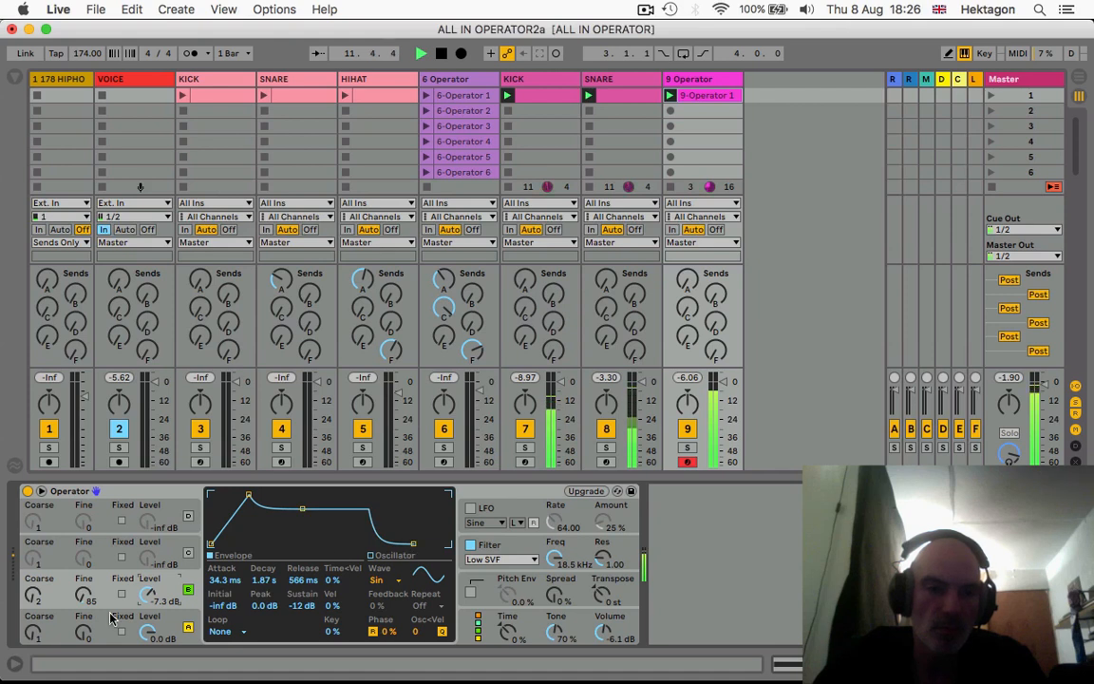
{"action": "left_click_drag", "start_coordinate": [83, 595], "coordinate": [83, 602]}
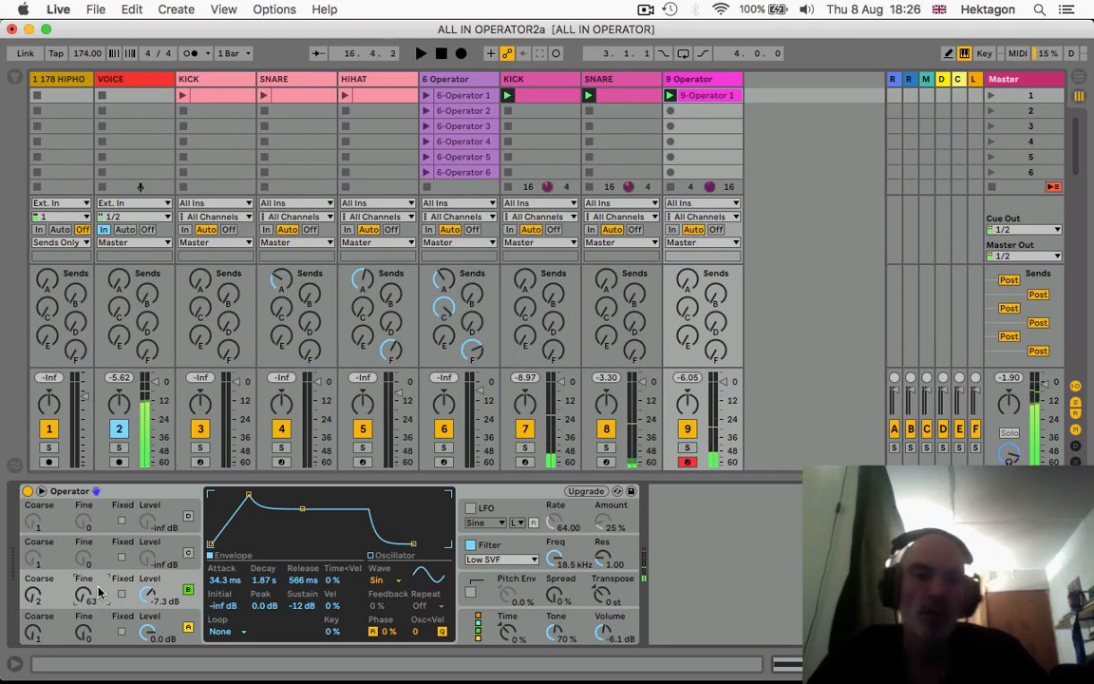
Switch on oscillator C and check the envelope and feedback settings of oscillators B and A.
{"action": "left_click", "coordinate": [188, 553]}
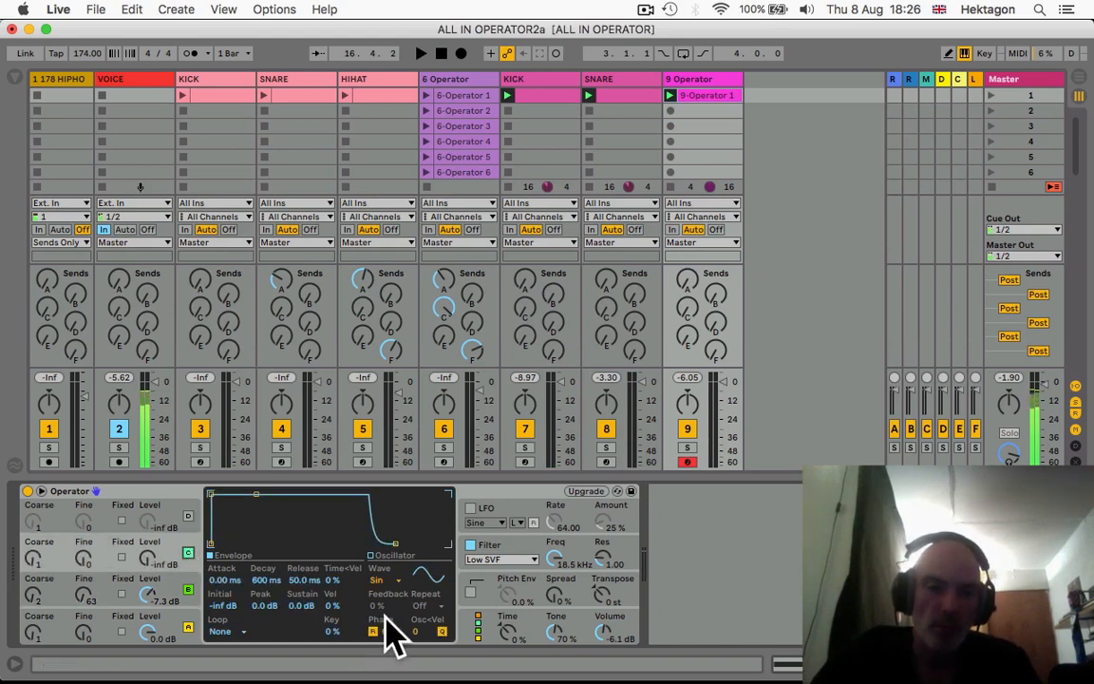
{"action": "left_click", "coordinate": [174, 593]}
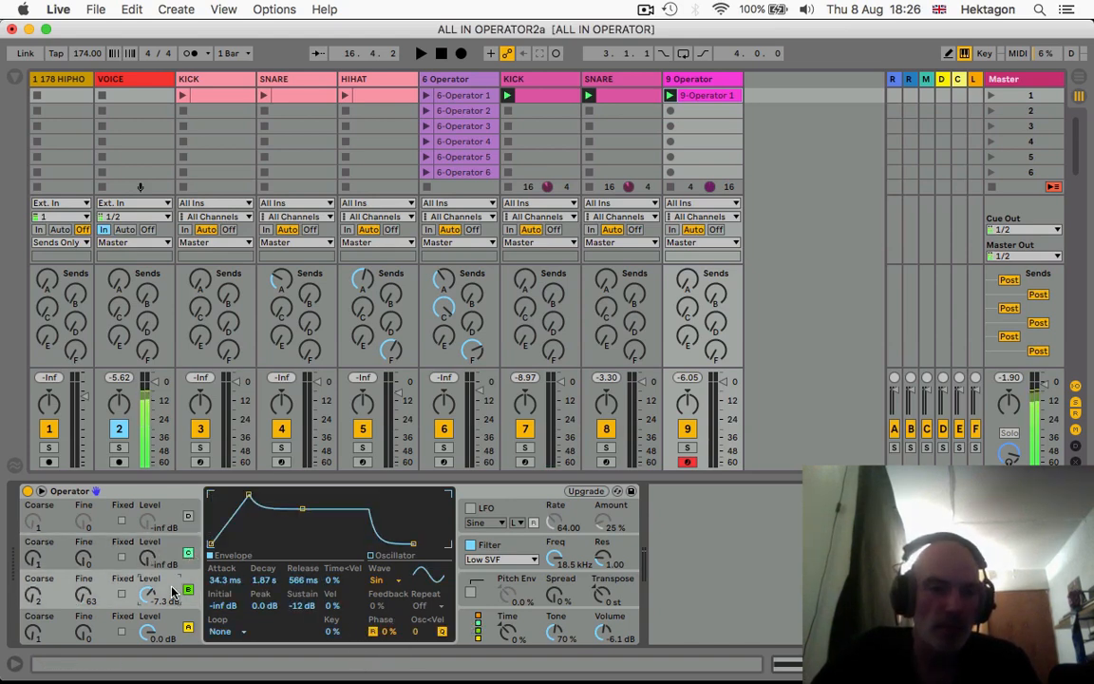
{"action": "left_click", "coordinate": [169, 629]}
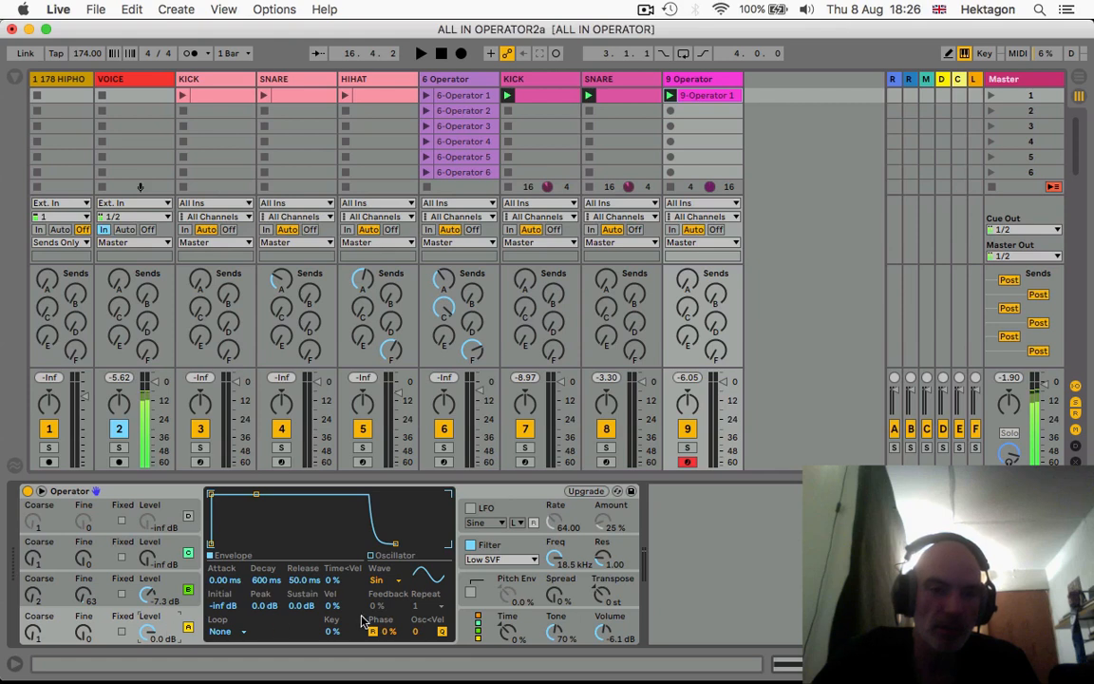
Draw partials 1, 3, 5 and 7 in oscillator A's 16-partial waveform and clear the ones above the fundamental.
{"action": "left_click", "coordinate": [370, 556]}
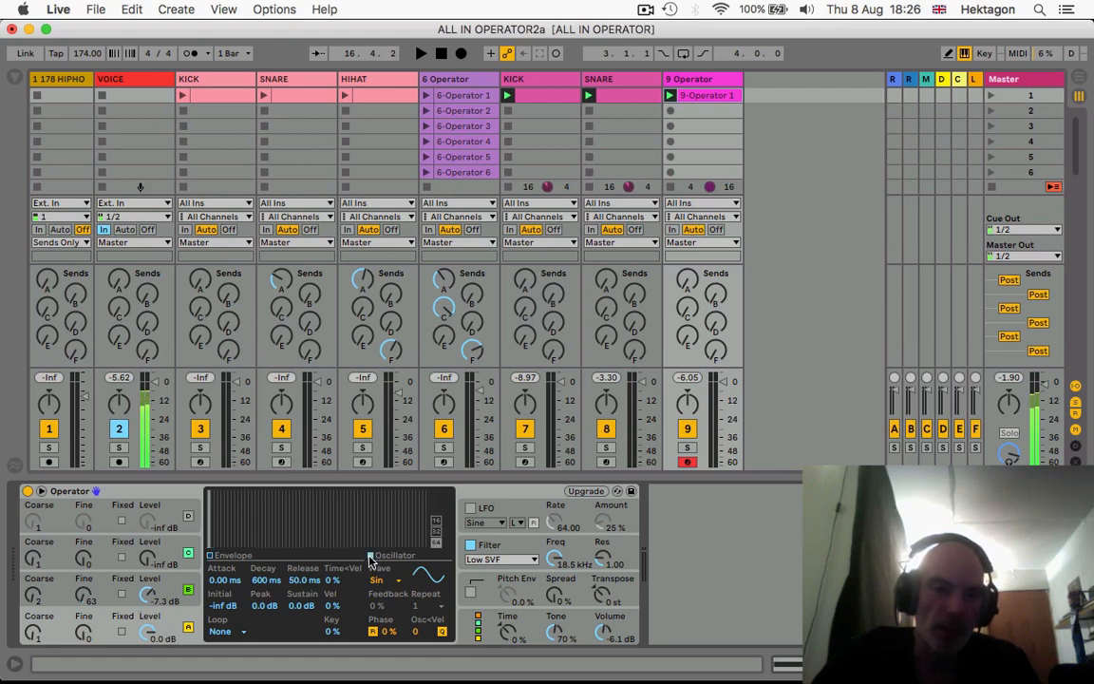
{"action": "left_click", "coordinate": [215, 494]}
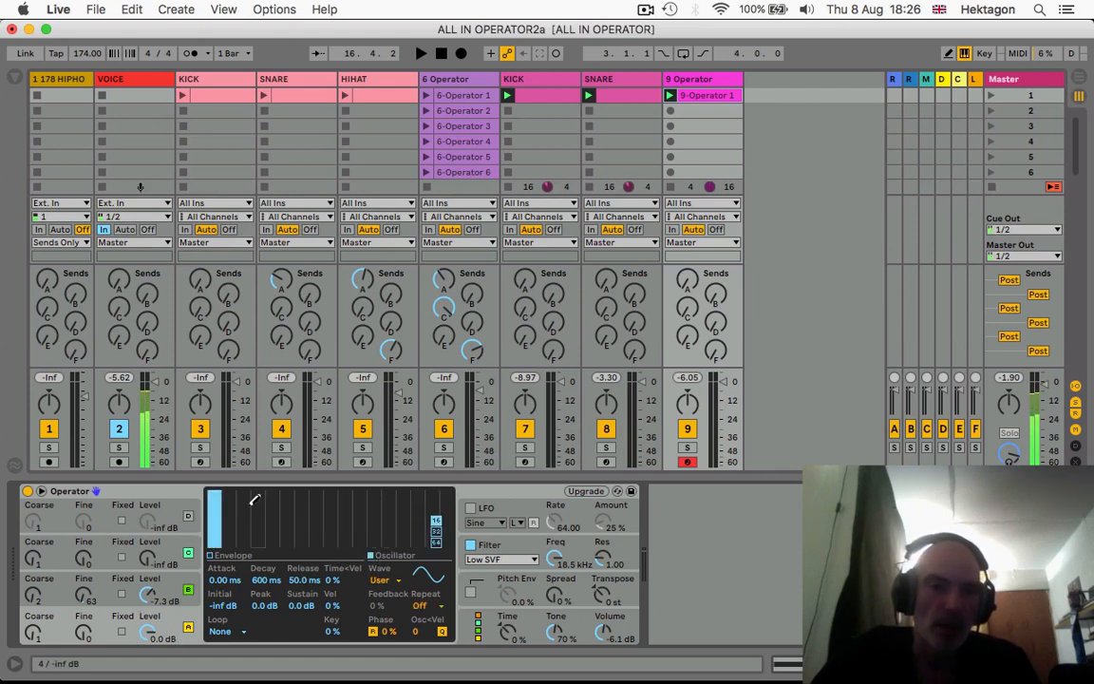
{"action": "left_click", "coordinate": [243, 506]}
{"action": "left_click", "coordinate": [273, 516]}
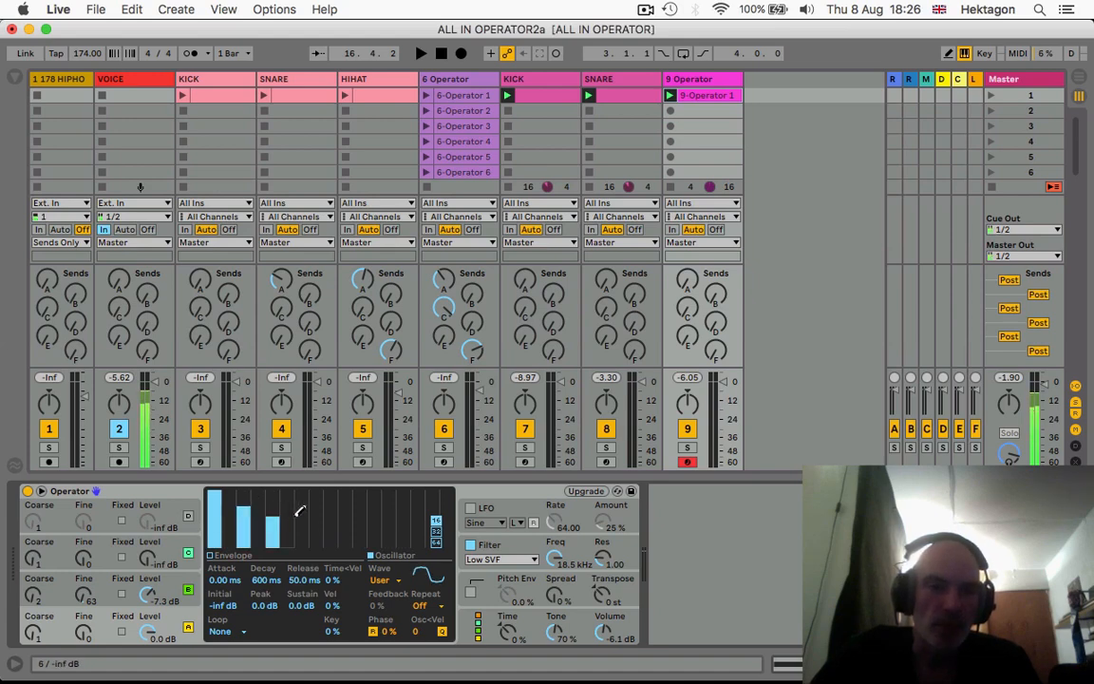
{"action": "left_click", "coordinate": [302, 522]}
{"action": "mouse_move", "coordinate": [249, 500]}
{"action": "left_mouse_down"}
{"action": "mouse_move", "coordinate": [244, 512]}
{"action": "mouse_move", "coordinate": [309, 562]}
{"action": "left_mouse_up"}
While playing the clips, draw oscillator A's partial 2 at about -14.8 dB and partial 3 at about -38.1 dB.
{"action": "key", "text": "space"}
{"action": "left_click", "coordinate": [242, 506]}
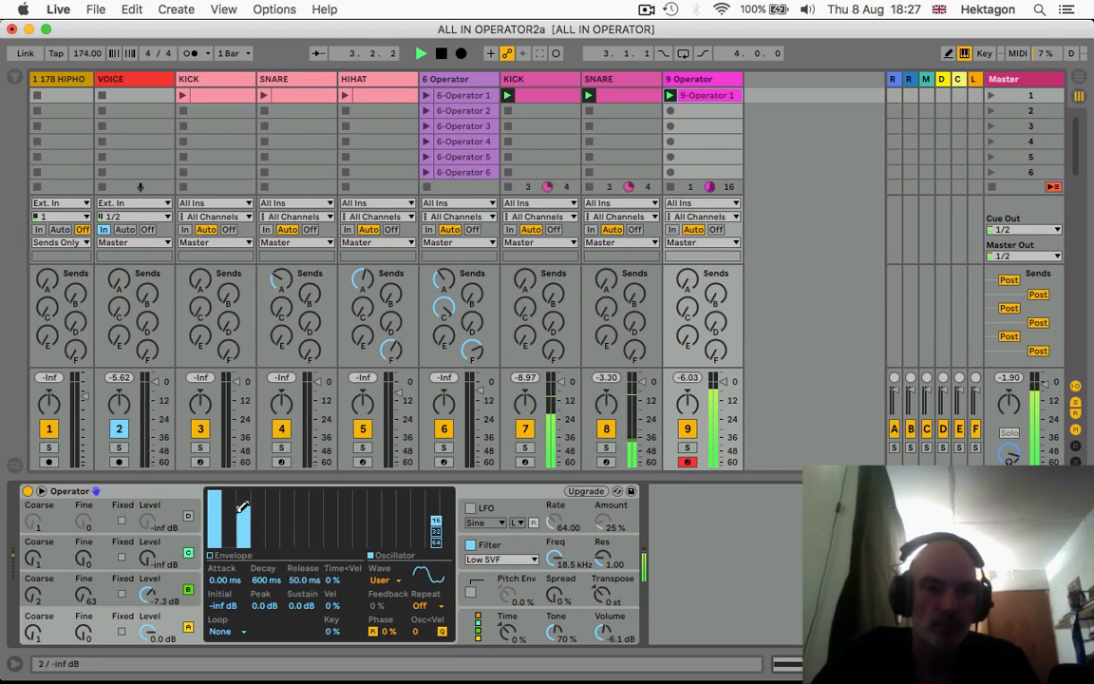
{"action": "left_click_drag", "start_coordinate": [244, 508], "coordinate": [245, 523]}
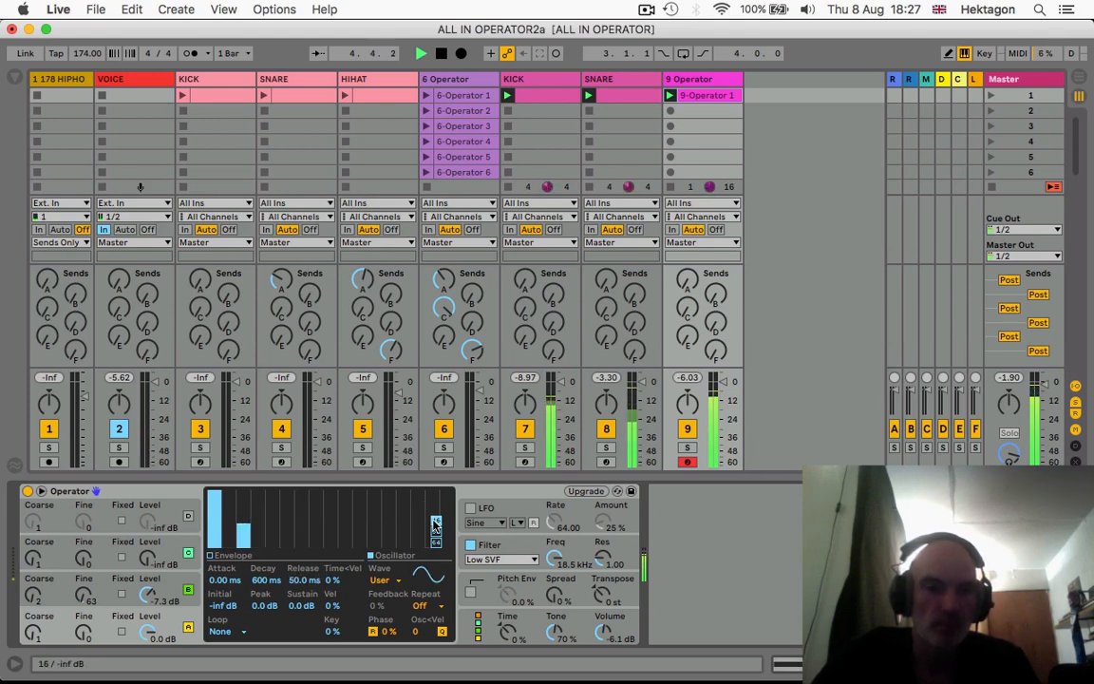
{"action": "left_click", "coordinate": [233, 503]}
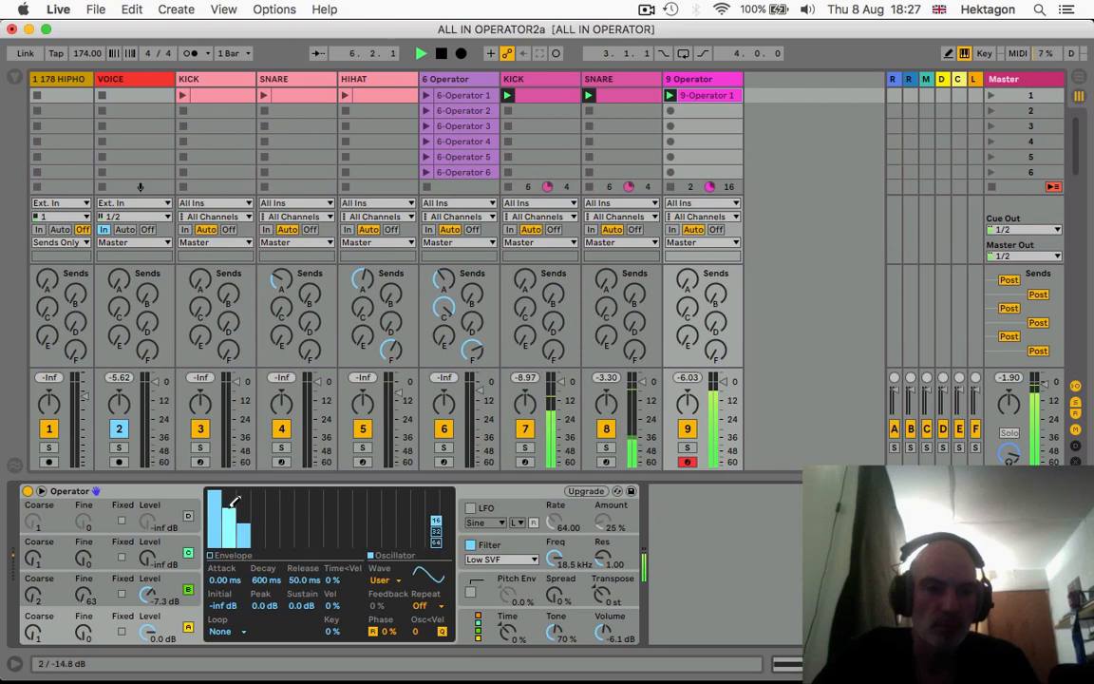
{"action": "left_click_drag", "start_coordinate": [244, 514], "coordinate": [251, 529]}
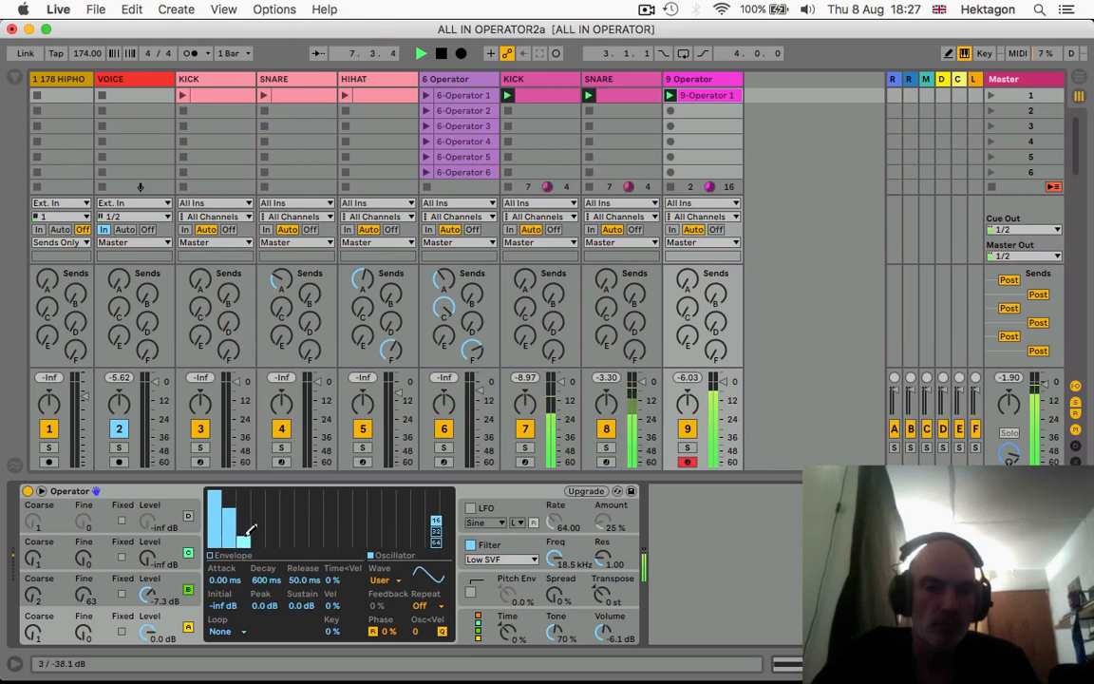
Draw a 64-partial waveform for oscillator B with strong low harmonics that fall away quickly, and try its coarse tuning during playback.
{"action": "left_click", "coordinate": [169, 596]}
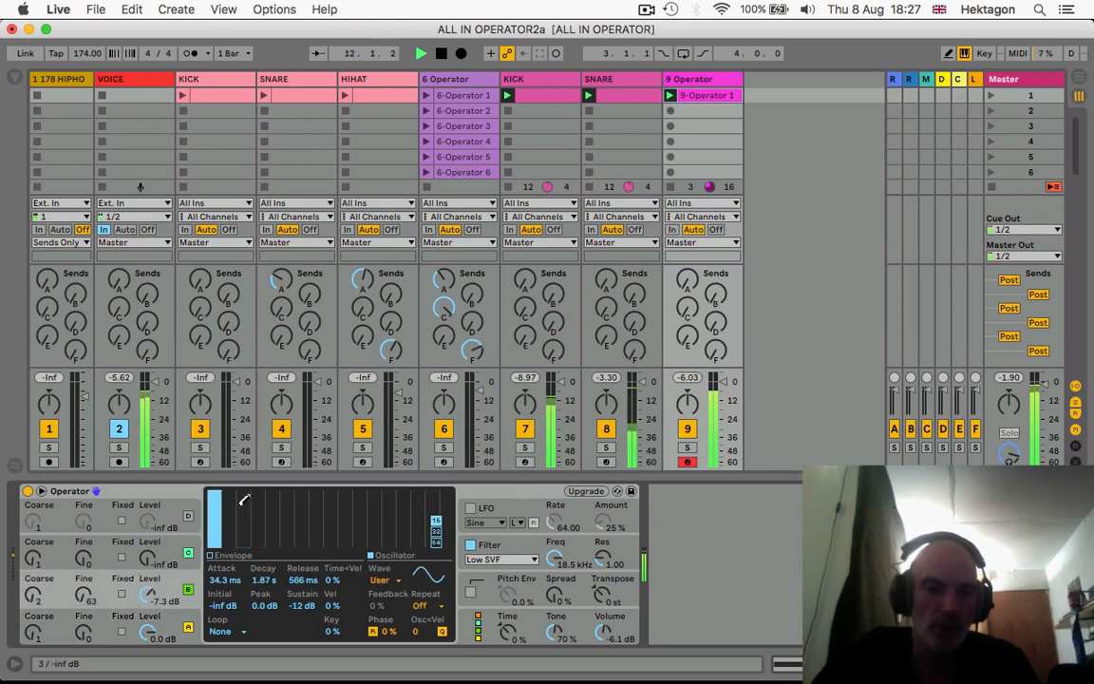
{"action": "left_click_drag", "start_coordinate": [244, 505], "coordinate": [244, 525]}
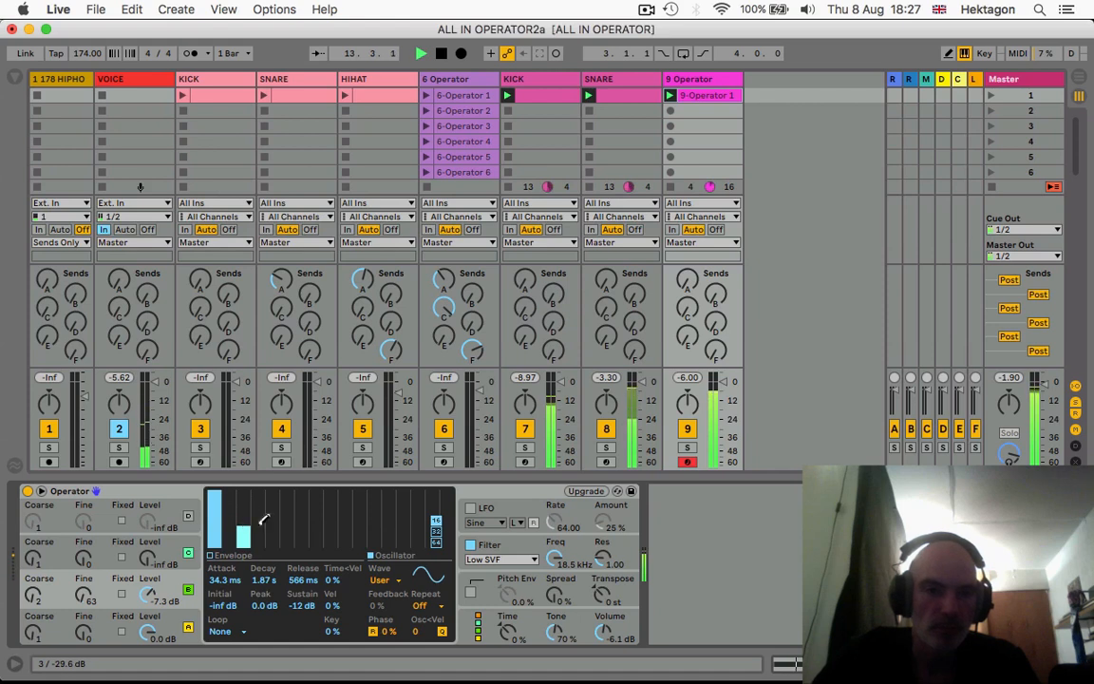
{"action": "left_click", "coordinate": [378, 521]}
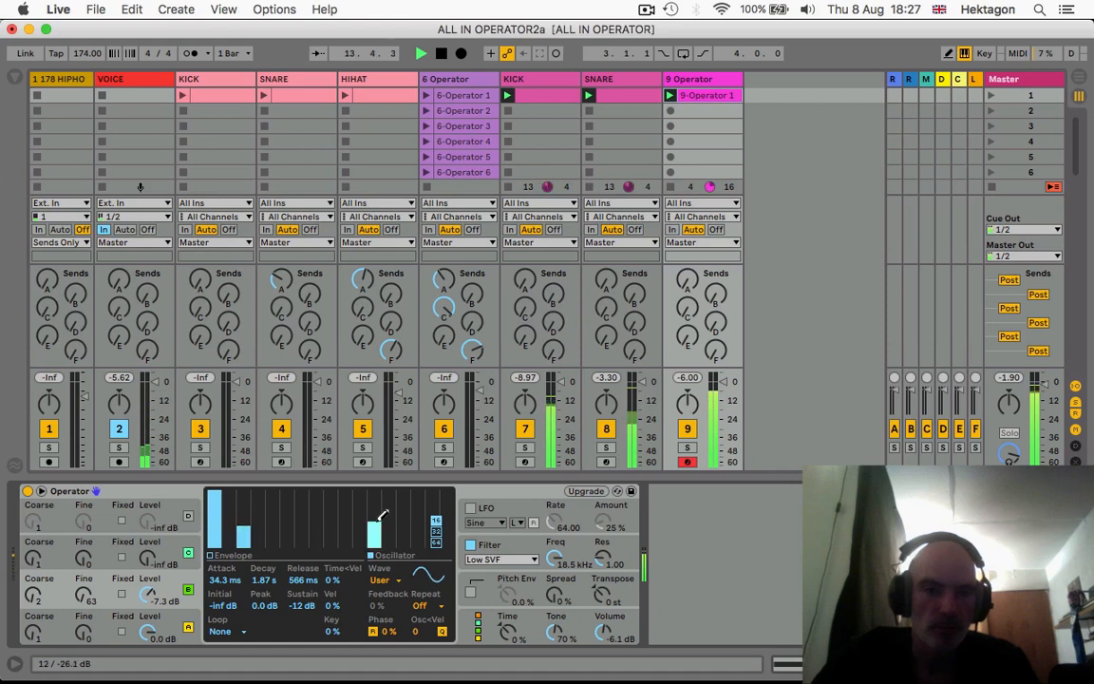
{"action": "left_click", "coordinate": [436, 542]}
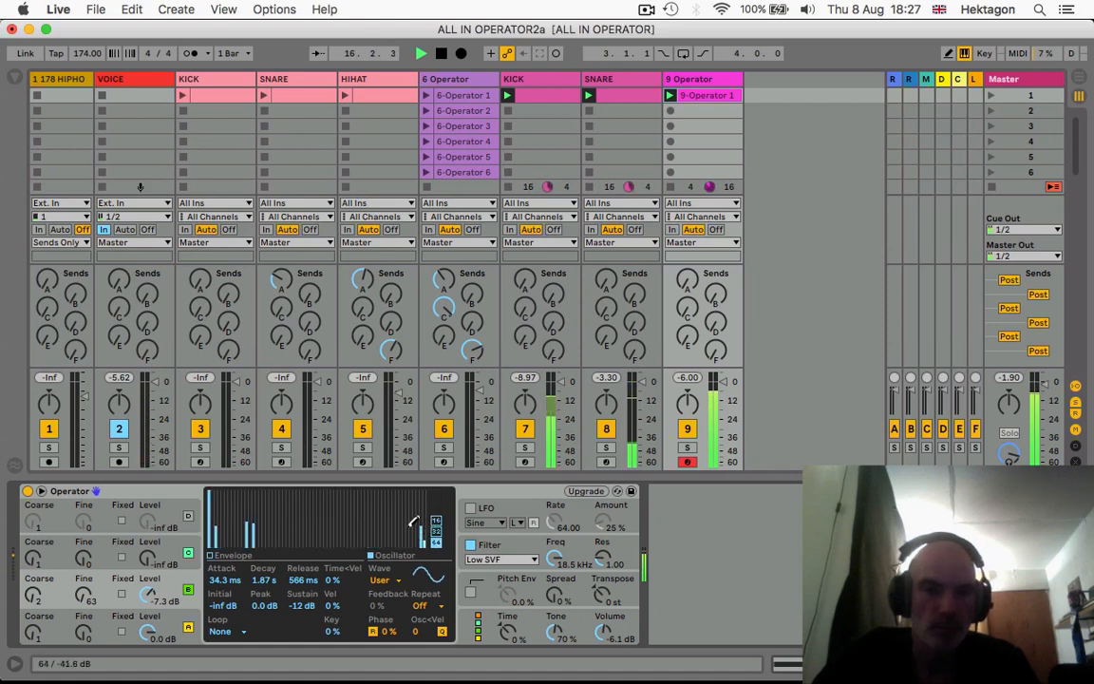
{"action": "mouse_move", "coordinate": [413, 521]}
{"action": "left_mouse_down"}
{"action": "mouse_move", "coordinate": [302, 537]}
{"action": "mouse_move", "coordinate": [220, 525]}
{"action": "mouse_move", "coordinate": [423, 540]}
{"action": "mouse_move", "coordinate": [233, 536]}
{"action": "mouse_move", "coordinate": [243, 537]}
{"action": "mouse_move", "coordinate": [218, 496]}
{"action": "left_mouse_up"}
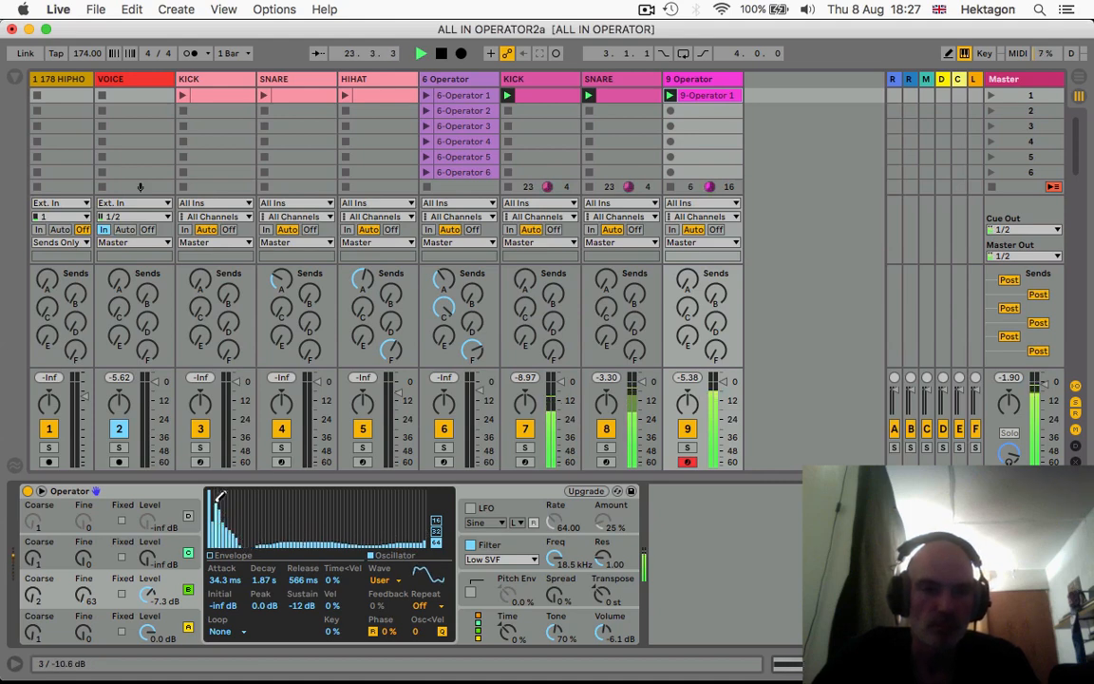
{"action": "left_click", "coordinate": [32, 596]}
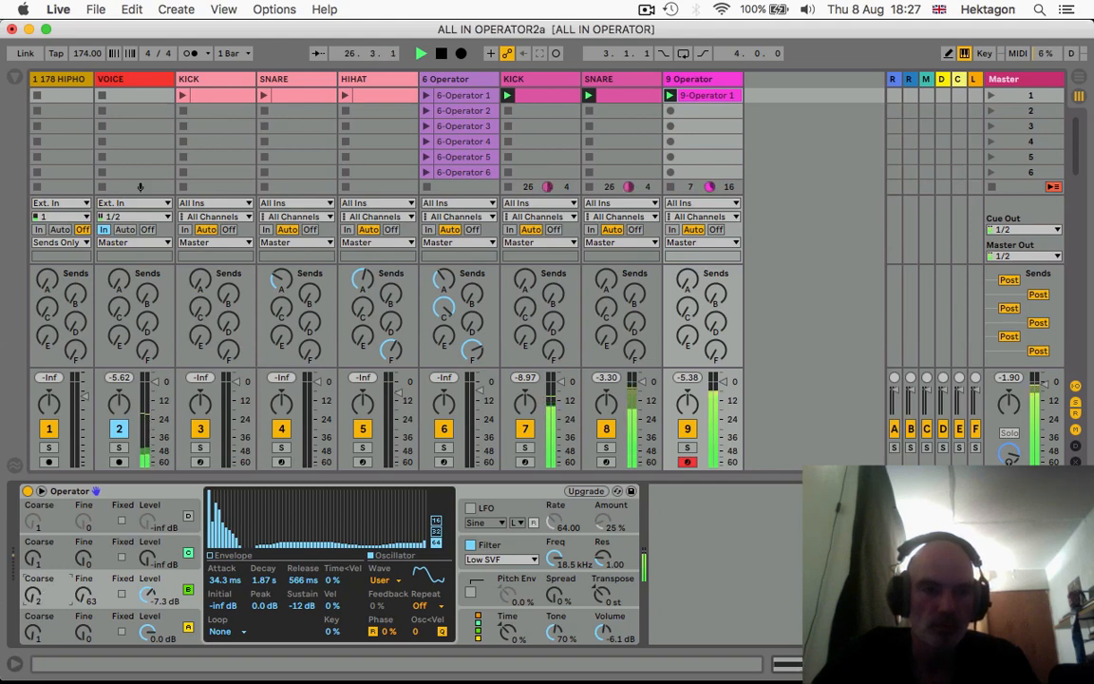
{"action": "left_click_drag", "start_coordinate": [32, 596], "coordinate": [32, 585]}
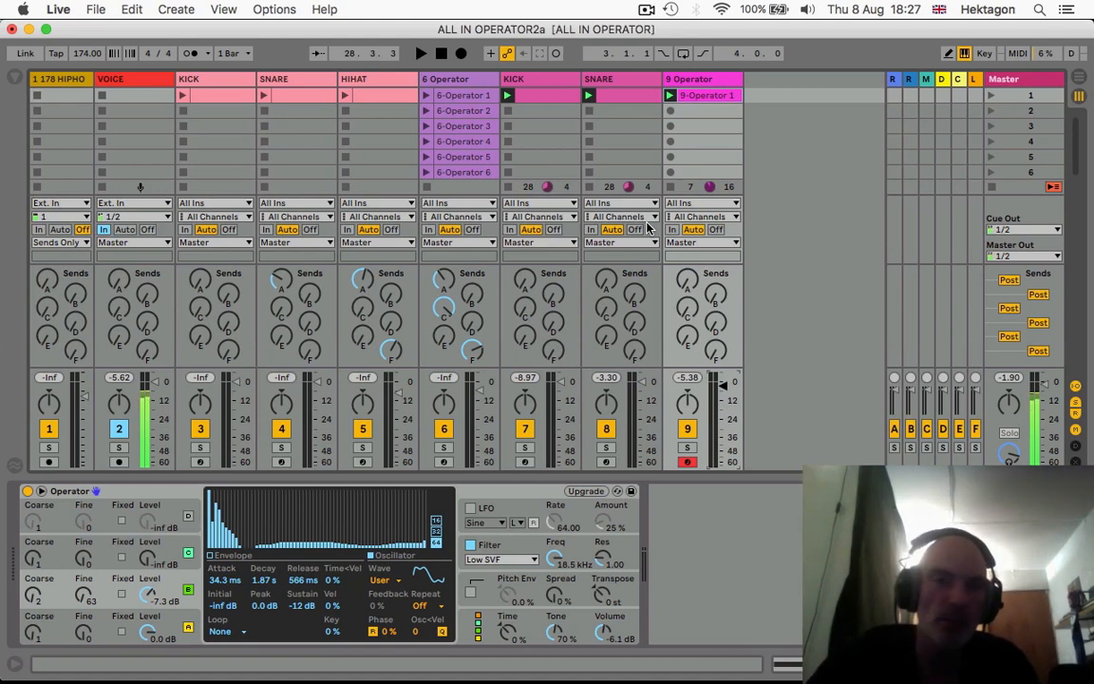
{"action": "left_click", "coordinate": [646, 10]}
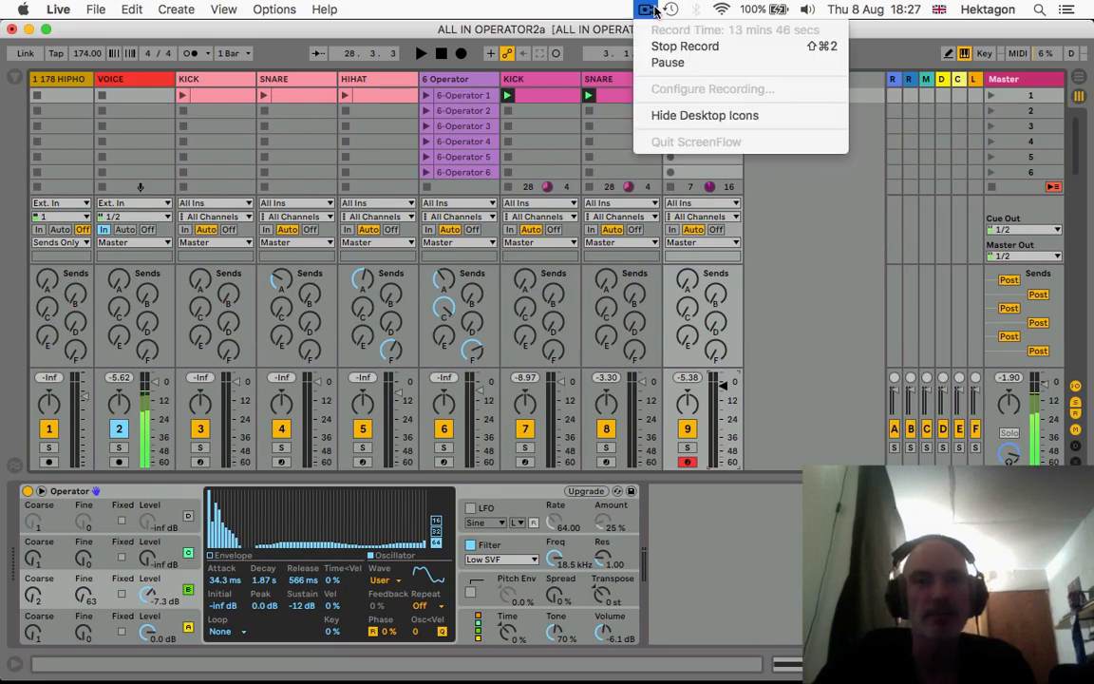